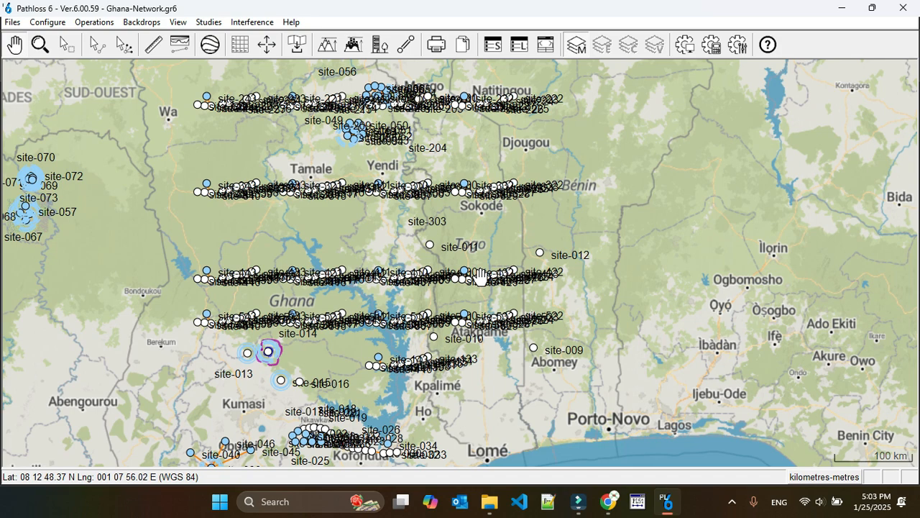
Step: Start an intra-system interference calculation and set the study scope to analyze Phase-3 against Phase-3
{"action": "scroll", "coordinate": [481, 278], "scroll_direction": "down", "scroll_amount": 2}
{"action": "left_click_drag", "start_coordinate": [577, 295], "coordinate": [409, 246]}
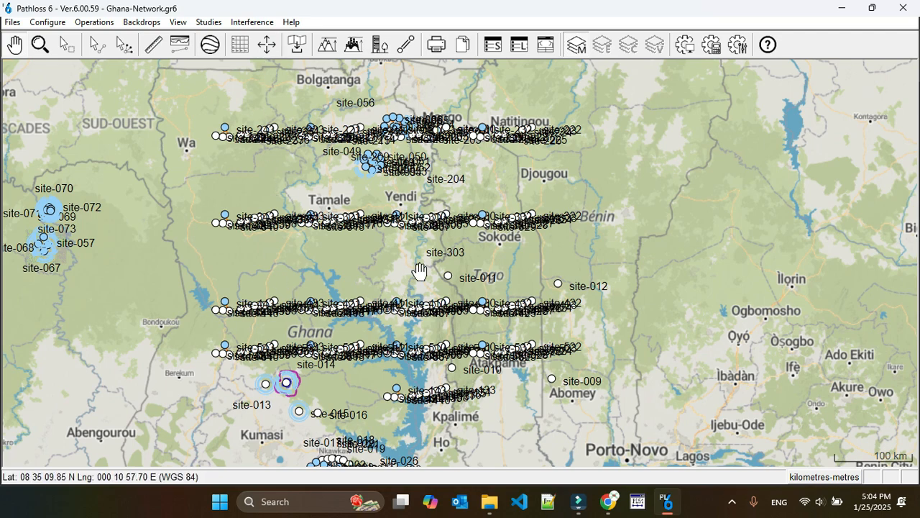
{"action": "left_click", "coordinate": [248, 22]}
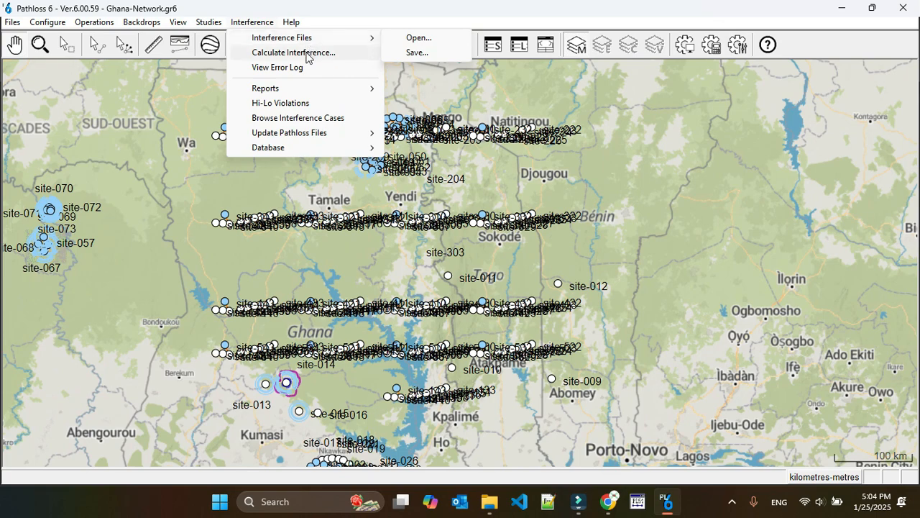
{"action": "left_click", "coordinate": [294, 53]}
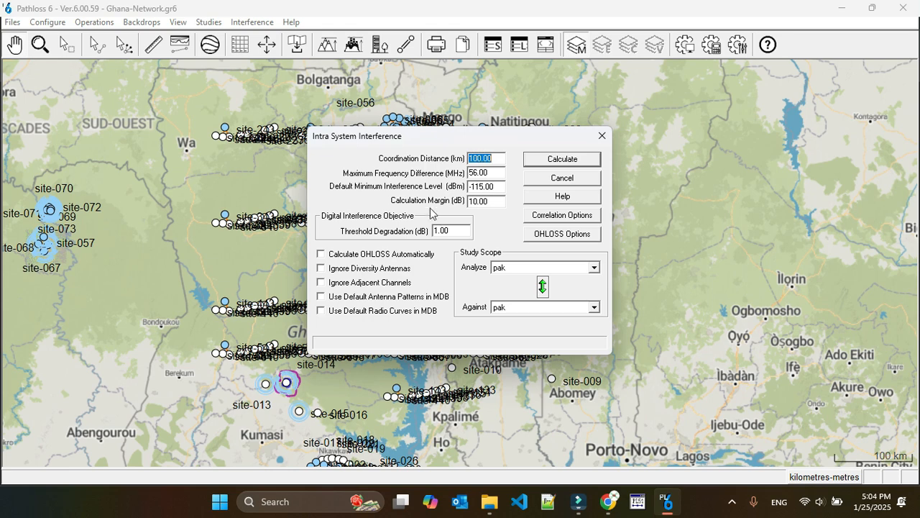
{"action": "left_click", "coordinate": [516, 267]}
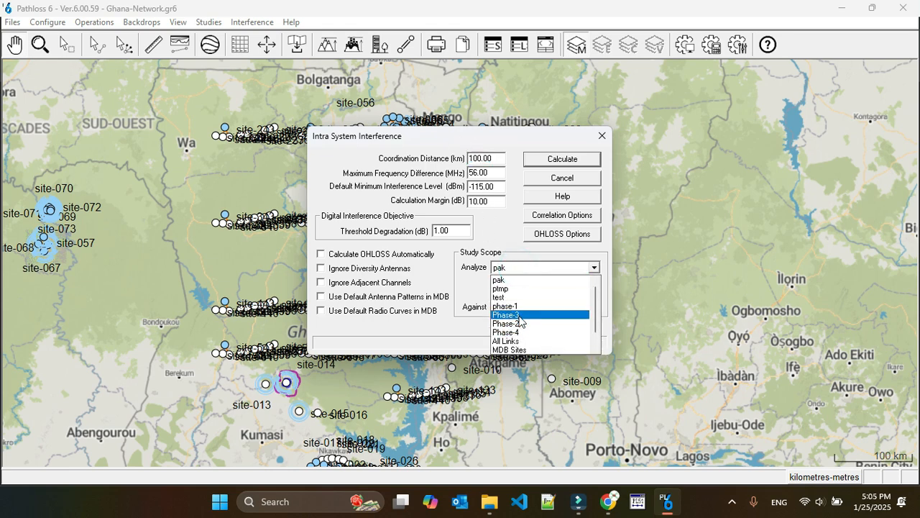
{"action": "left_click", "coordinate": [521, 315]}
{"action": "left_click", "coordinate": [518, 308]}
{"action": "left_click", "coordinate": [518, 354]}
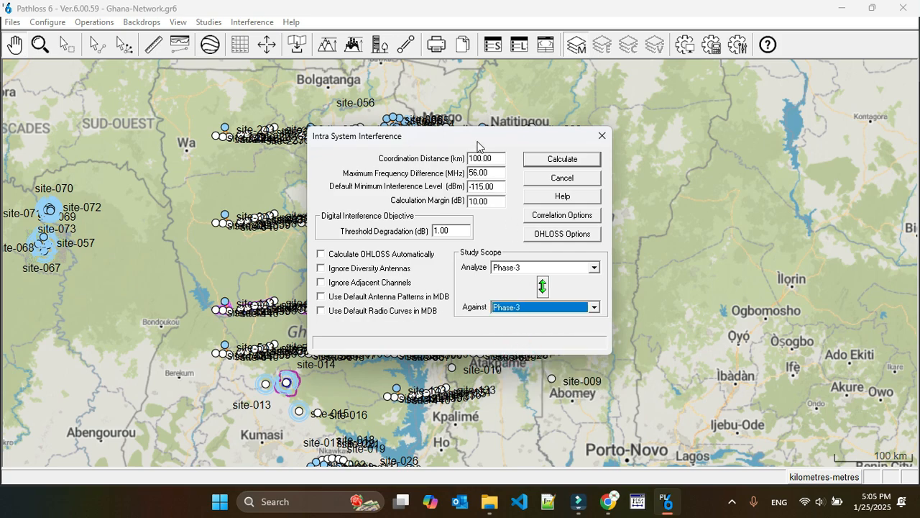
Step: Run the interference calculation for the Phase-3 links and dismiss the completion message
{"action": "left_click_drag", "start_coordinate": [477, 144], "coordinate": [465, 55]}
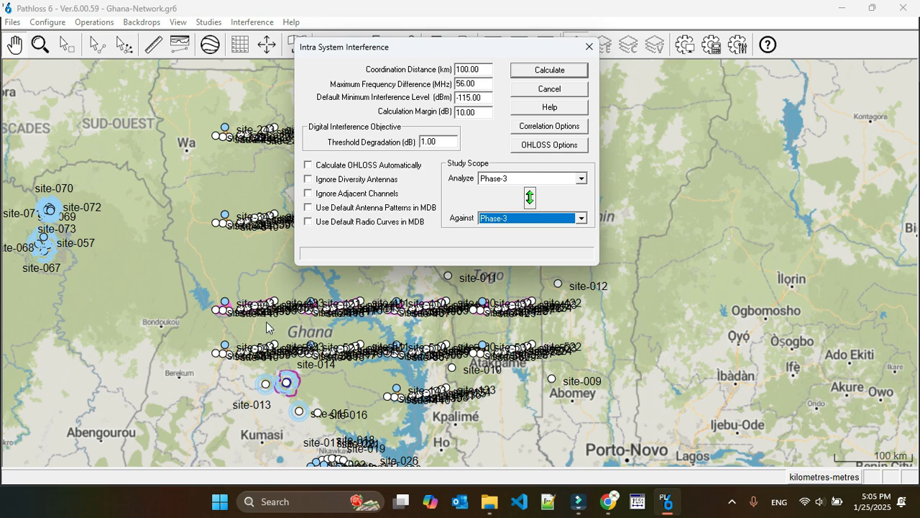
{"action": "left_click", "coordinate": [551, 71]}
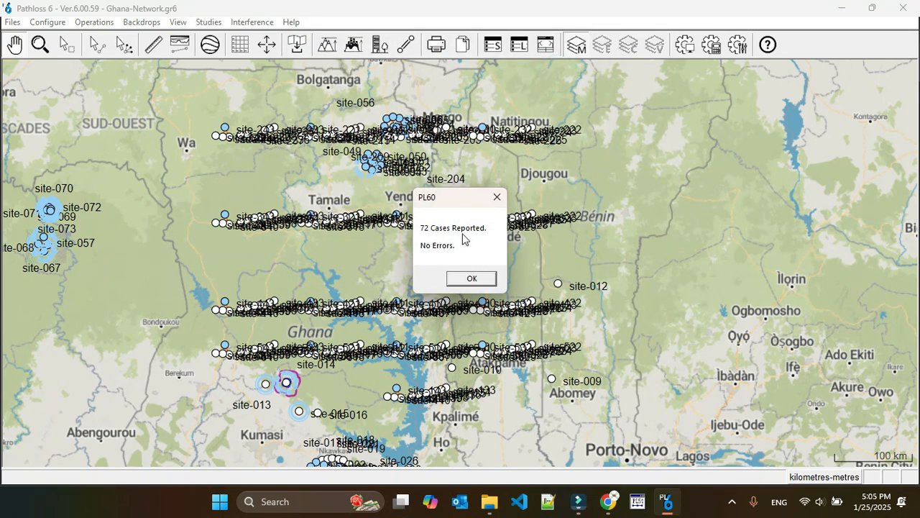
{"action": "left_click", "coordinate": [468, 279]}
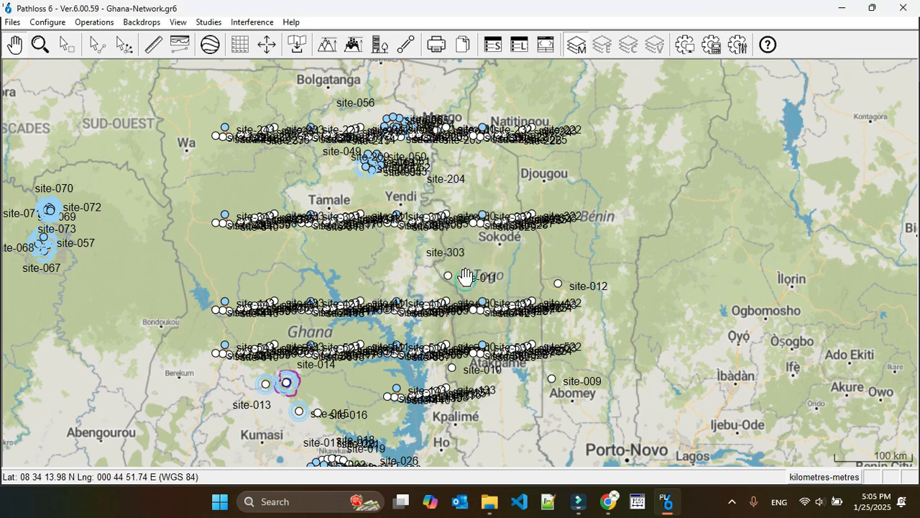
Step: Generate the interference Hi-Lo violations report and enlarge its window to full screen
{"action": "left_click", "coordinate": [39, 45]}
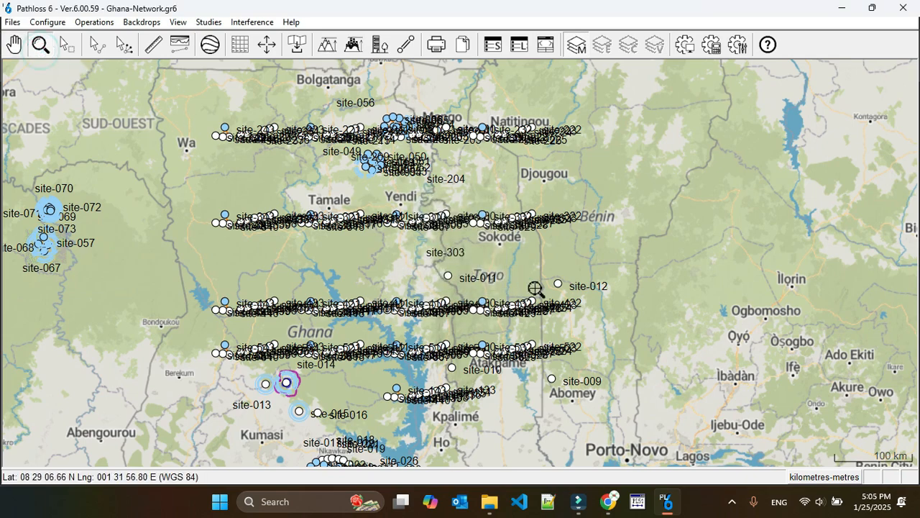
{"action": "left_click_drag", "start_coordinate": [541, 287], "coordinate": [466, 317]}
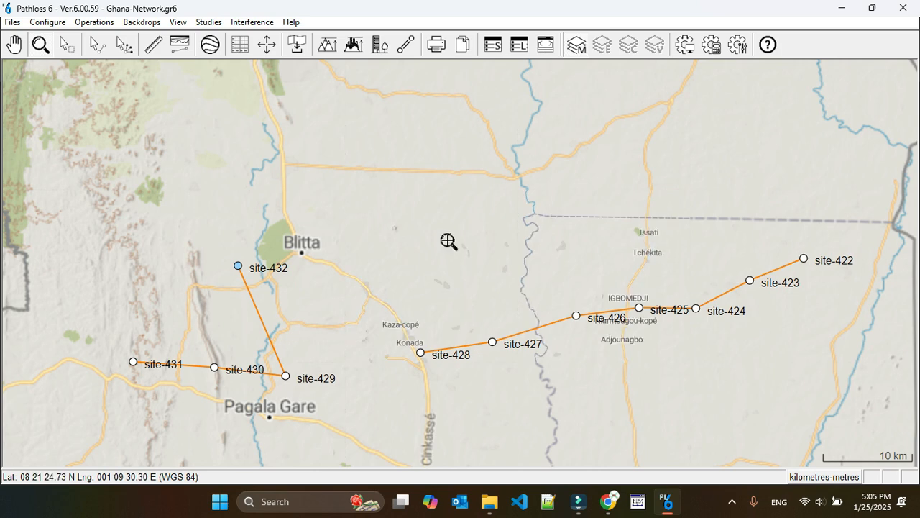
{"action": "right_click", "coordinate": [329, 336]}
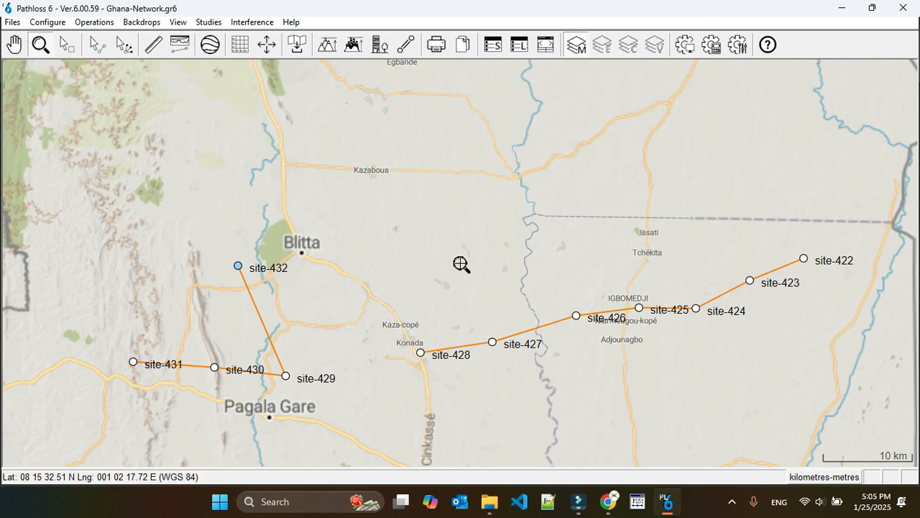
{"action": "left_click", "coordinate": [94, 270]}
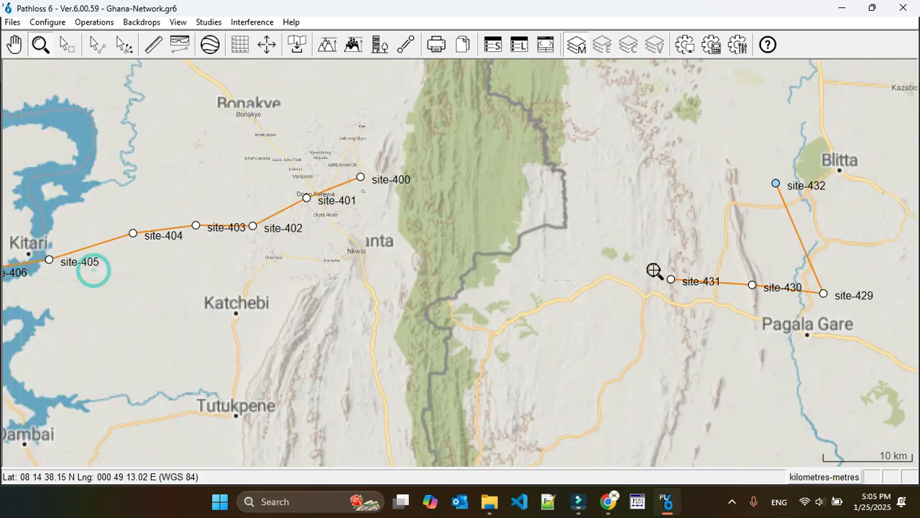
{"action": "left_click", "coordinate": [250, 25]}
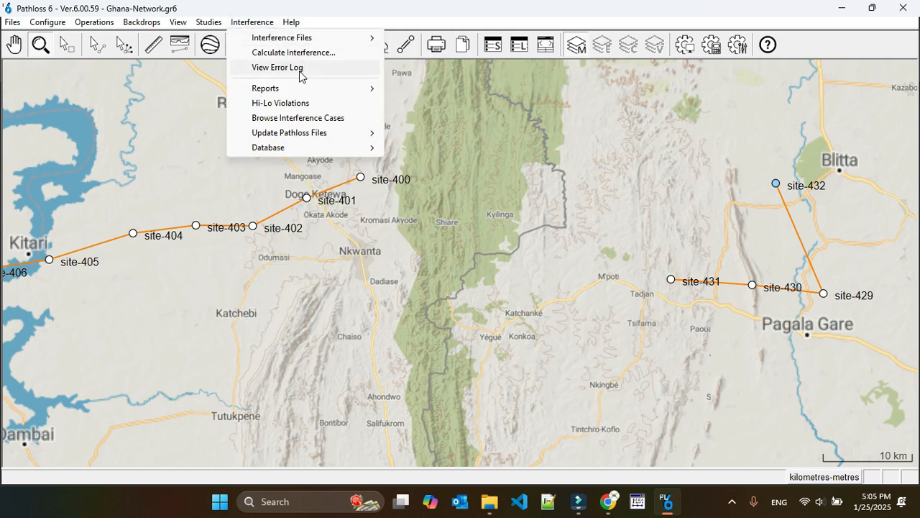
{"action": "mouse_move", "coordinate": [294, 88]}
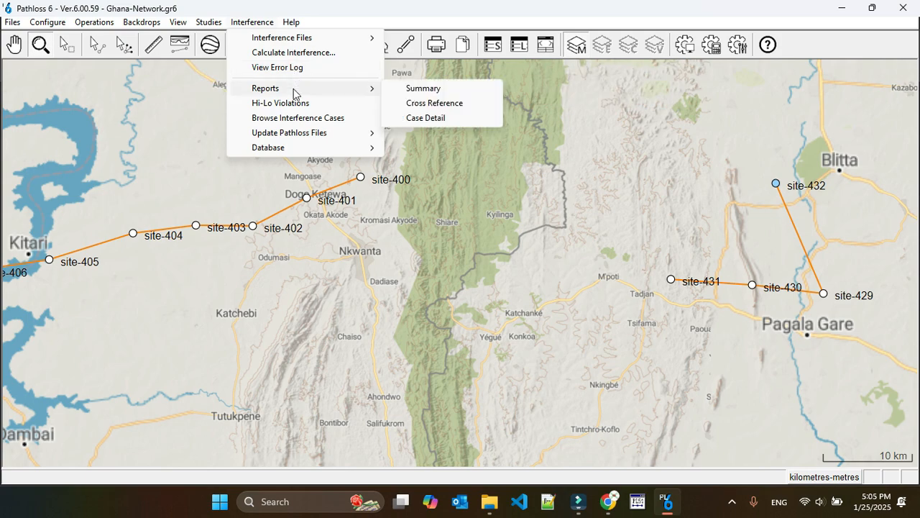
{"action": "left_click", "coordinate": [292, 103]}
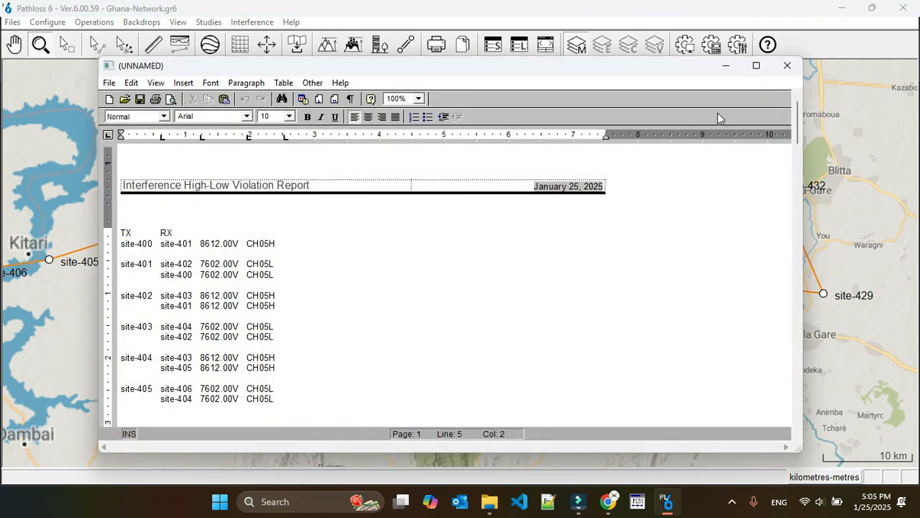
{"action": "left_click", "coordinate": [755, 69]}
Step: Read through the High-Low Violation Report's transmit and receive site entries to the end, and close the report
{"action": "scroll", "coordinate": [290, 299], "scroll_direction": "down", "scroll_amount": 10}
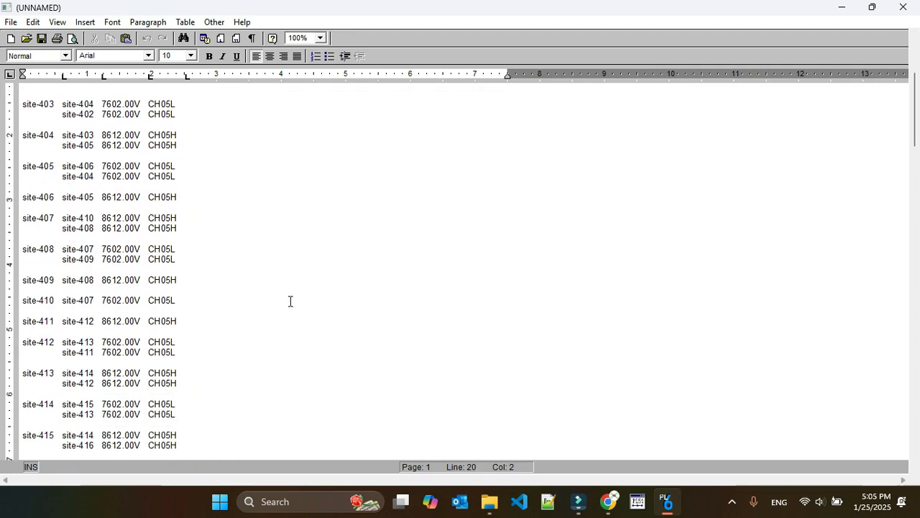
{"action": "scroll", "coordinate": [290, 302], "scroll_direction": "down", "scroll_amount": 15}
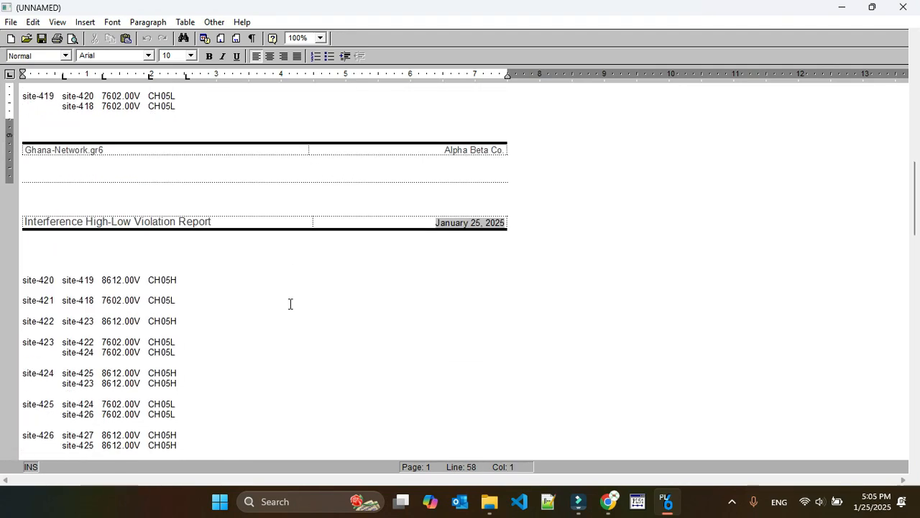
{"action": "scroll", "coordinate": [287, 320], "scroll_direction": "down", "scroll_amount": 15}
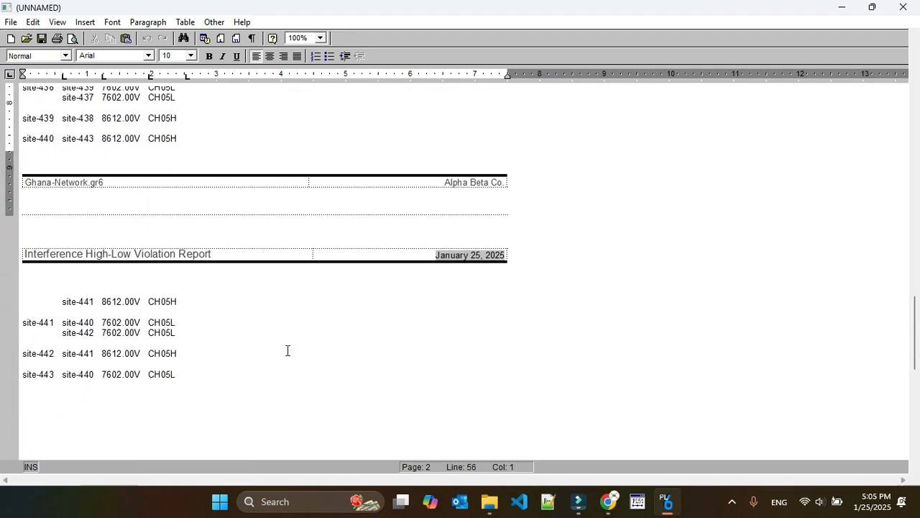
{"action": "scroll", "coordinate": [244, 354], "scroll_direction": "up", "scroll_amount": 15}
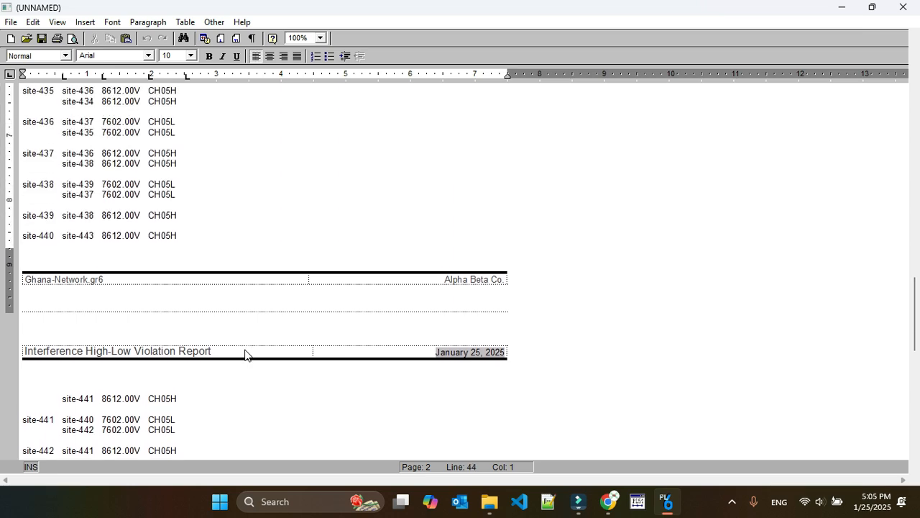
{"action": "scroll", "coordinate": [245, 348], "scroll_direction": "up", "scroll_amount": 10}
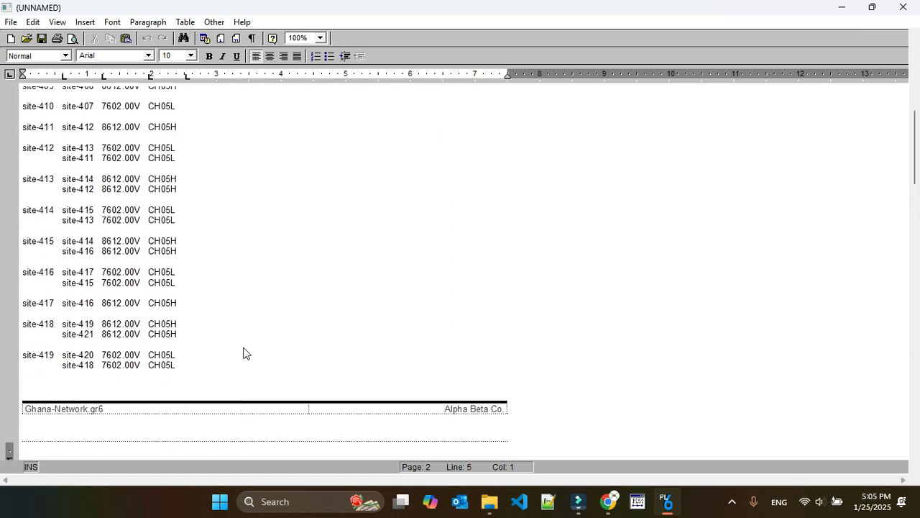
{"action": "left_click", "coordinate": [904, 9]}
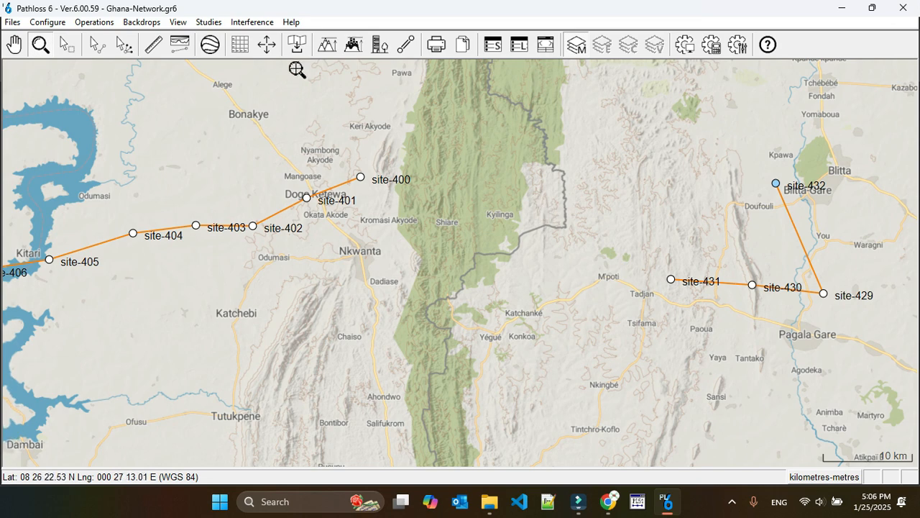
Step: Generate the interference Summary report, compare the victim and interferer frequencies listed under Case 1, and close the report
{"action": "left_click", "coordinate": [252, 21]}
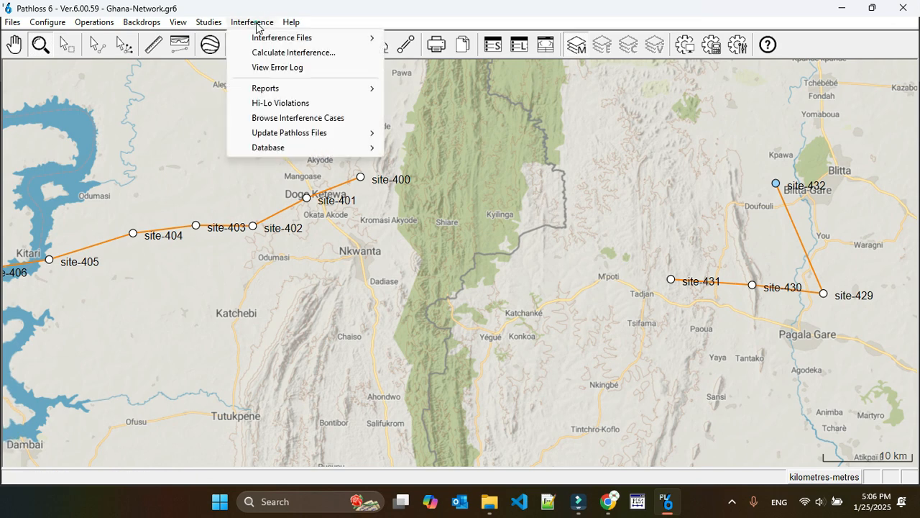
{"action": "left_click", "coordinate": [309, 86]}
{"action": "left_click", "coordinate": [460, 91]}
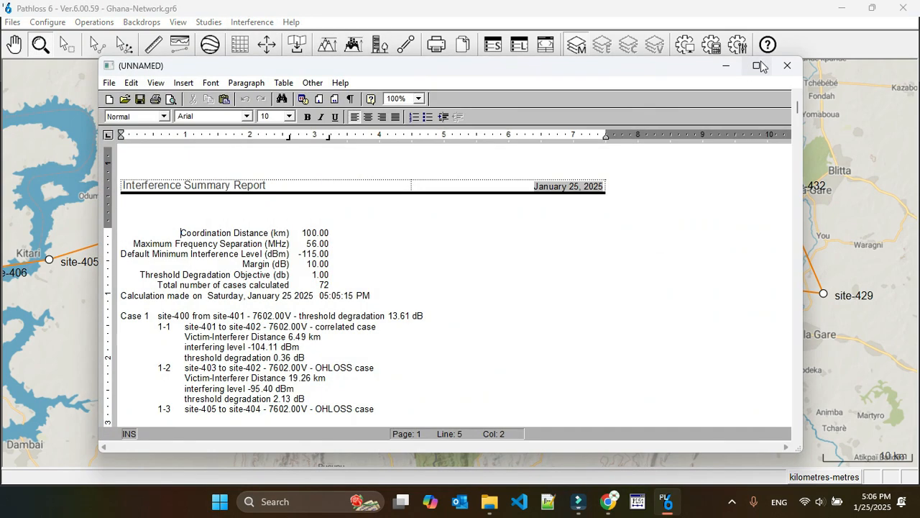
{"action": "left_click", "coordinate": [761, 62]}
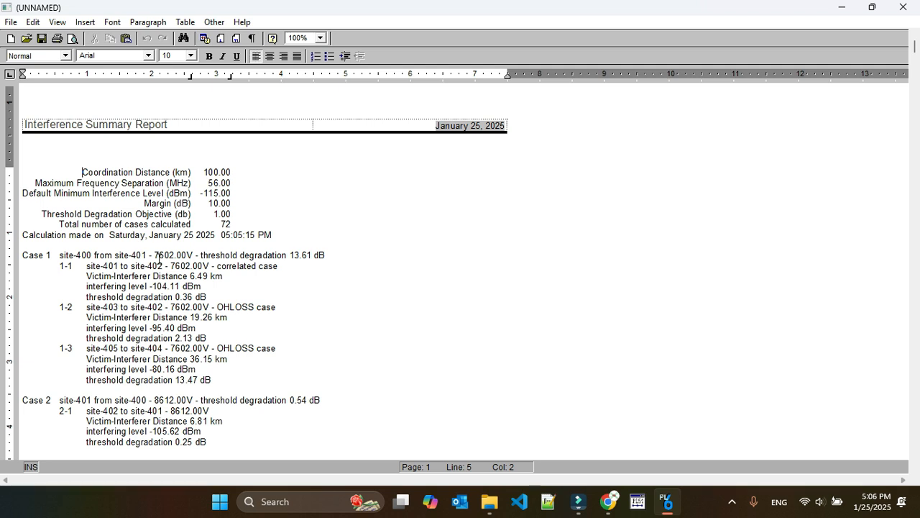
{"action": "left_click_drag", "start_coordinate": [155, 254], "coordinate": [181, 256]}
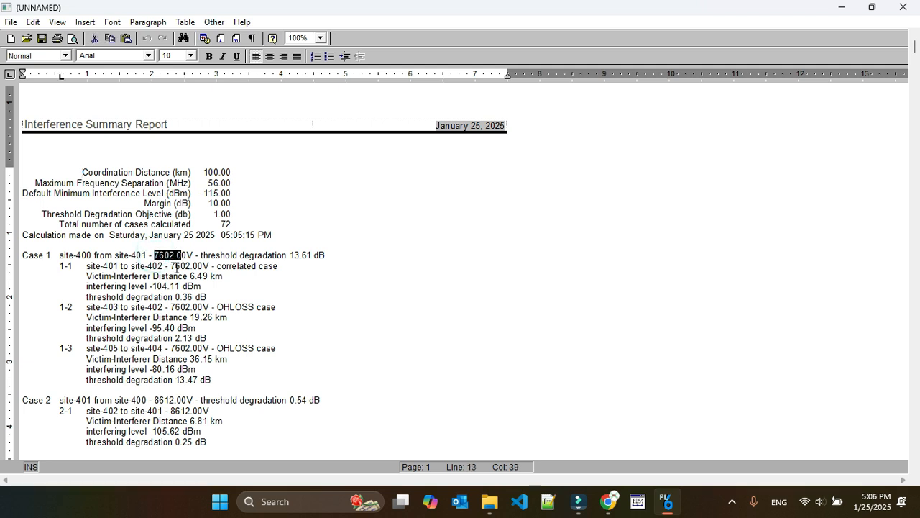
{"action": "left_click_drag", "start_coordinate": [171, 308], "coordinate": [192, 308]}
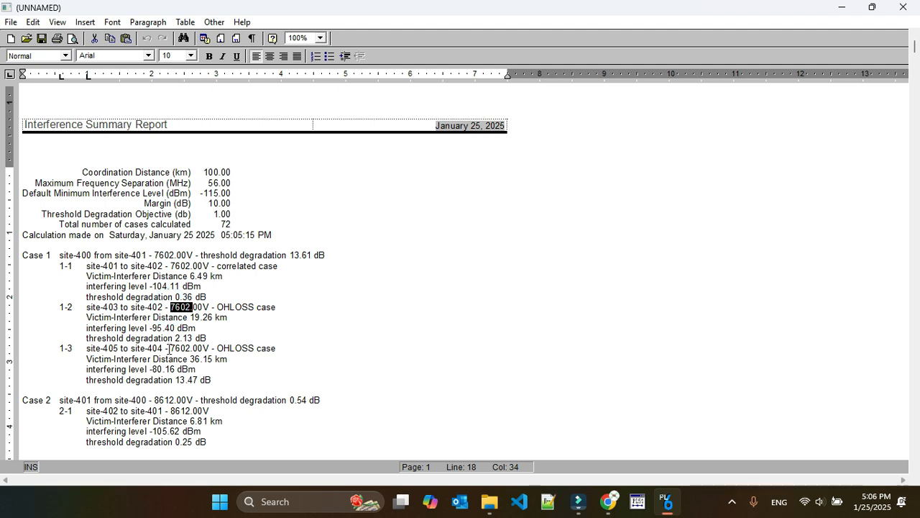
{"action": "left_click_drag", "start_coordinate": [169, 349], "coordinate": [193, 350]}
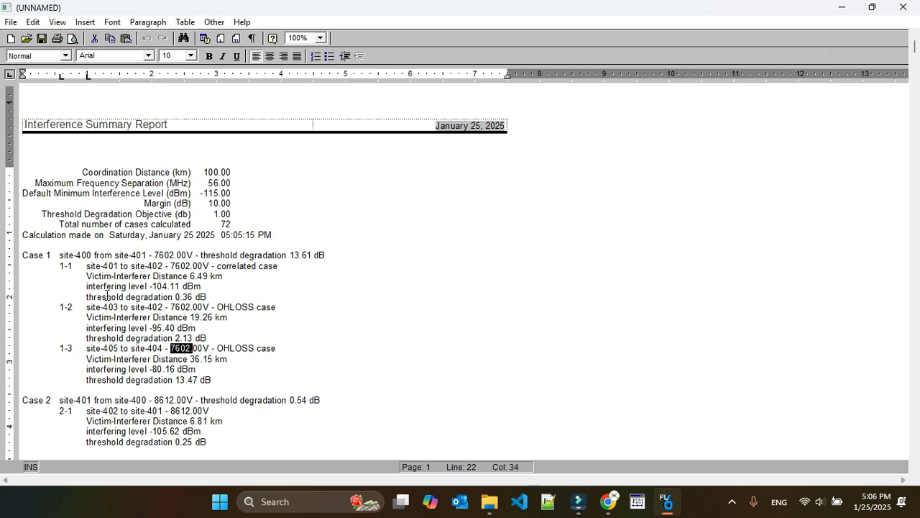
{"action": "left_click", "coordinate": [904, 7]}
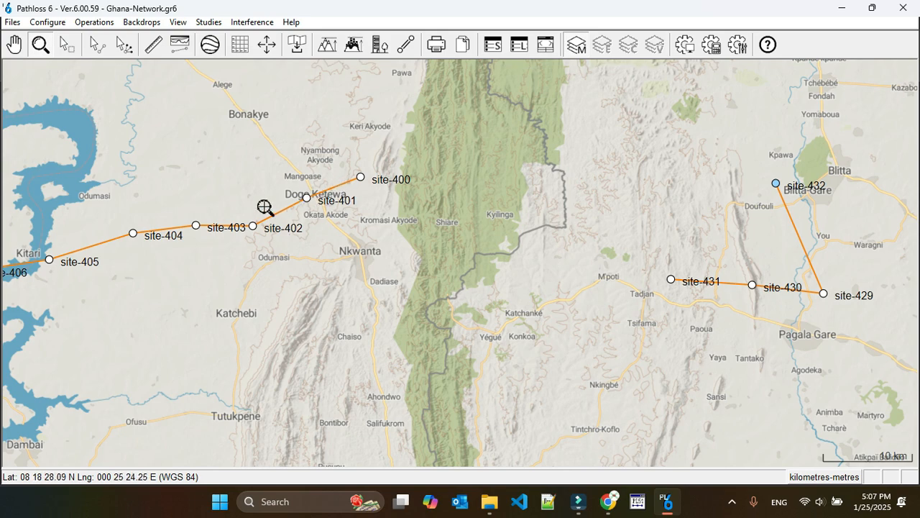
Step: Generate the interference Cross Reference report, examine the threshold degradation of the Case 1 interferers, and close the report
{"action": "left_click", "coordinate": [252, 21]}
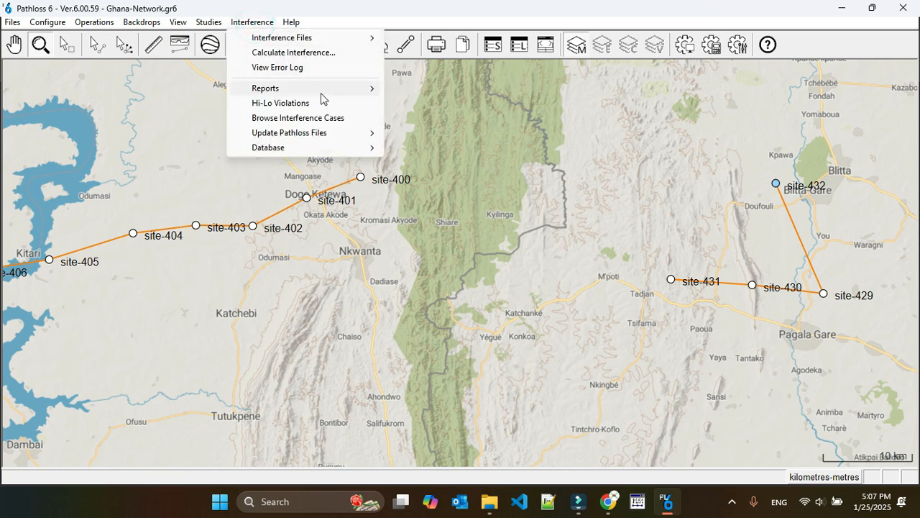
{"action": "mouse_move", "coordinate": [324, 94]}
{"action": "left_click", "coordinate": [456, 101]}
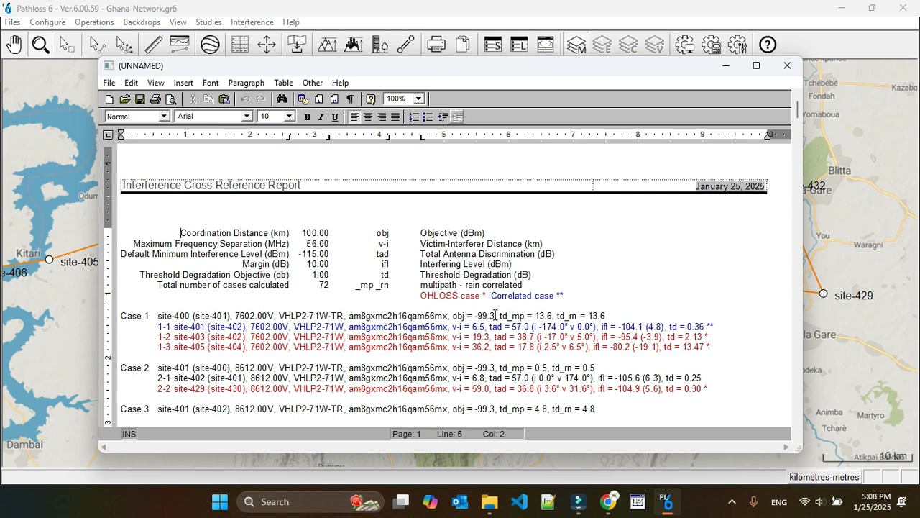
{"action": "left_click", "coordinate": [670, 326]}
{"action": "left_click_drag", "start_coordinate": [669, 326], "coordinate": [703, 347]}
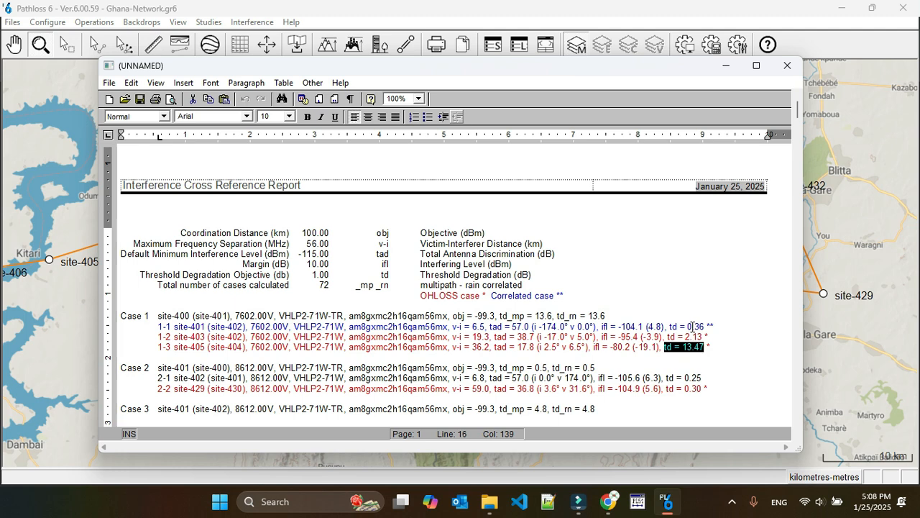
{"action": "left_click", "coordinate": [788, 67]}
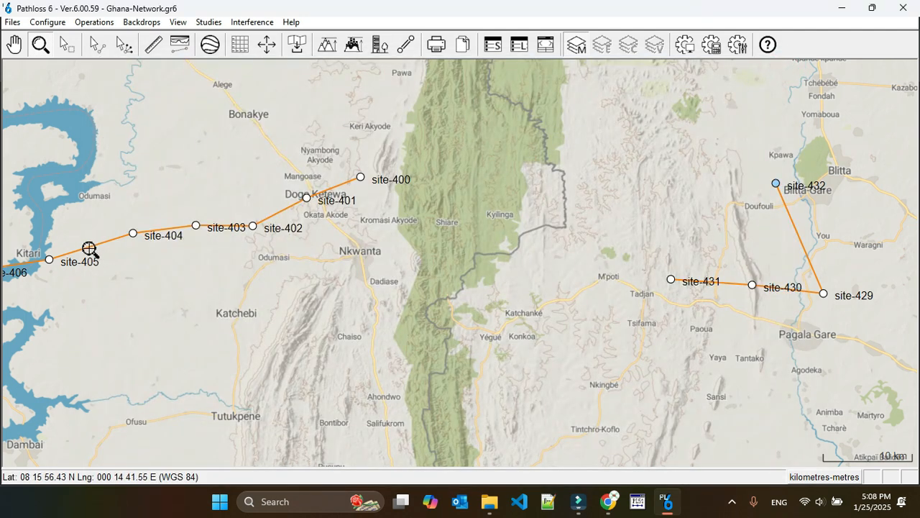
Step: In the site-405 to site-404 link's channel table, clear both sites' transmit channels and select the CH03 frequency pair
{"action": "left_click", "coordinate": [97, 44]}
{"action": "left_click", "coordinate": [89, 248]}
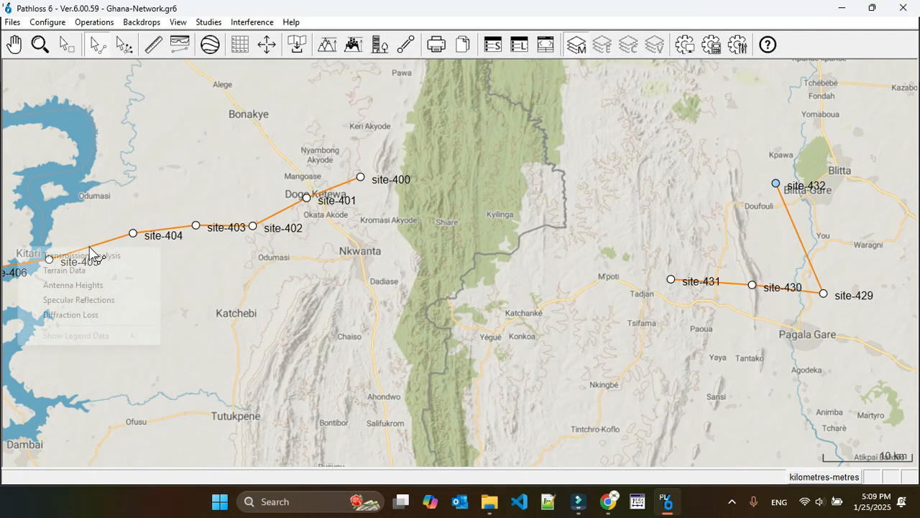
{"action": "left_click", "coordinate": [88, 256]}
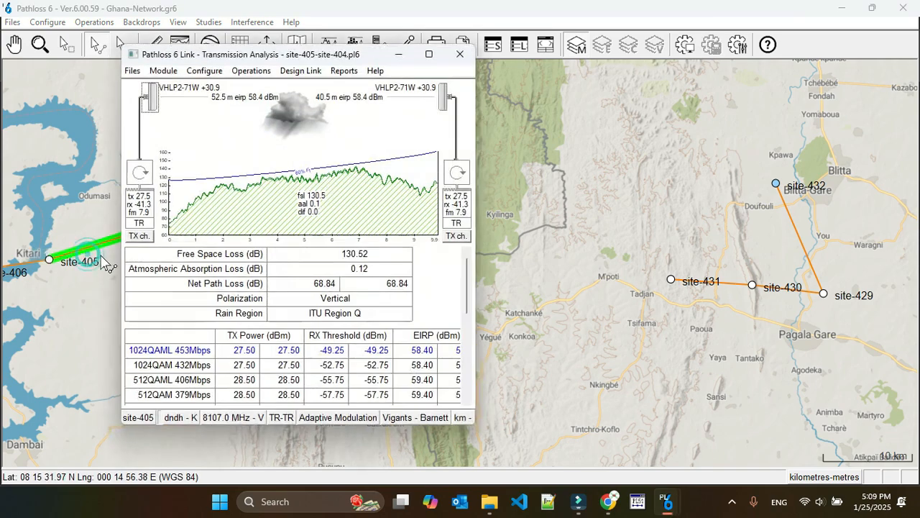
{"action": "left_click", "coordinate": [138, 236]}
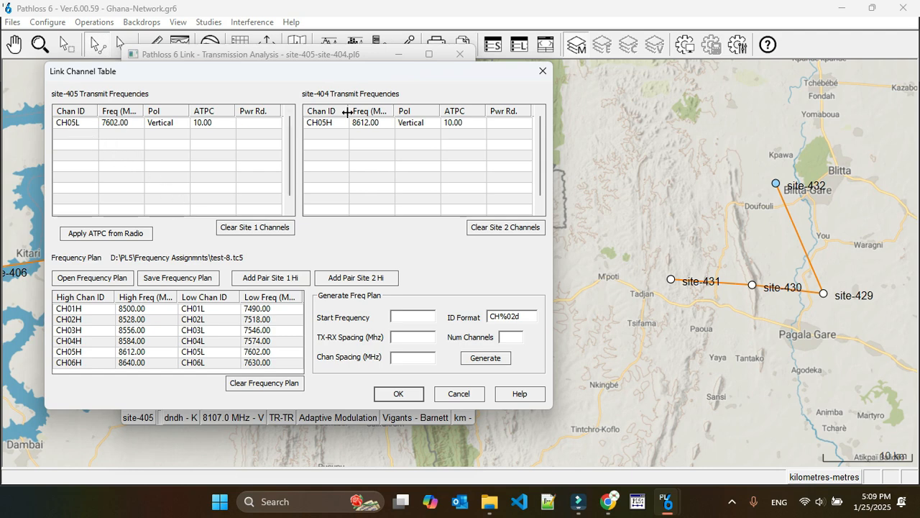
{"action": "left_click", "coordinate": [253, 227]}
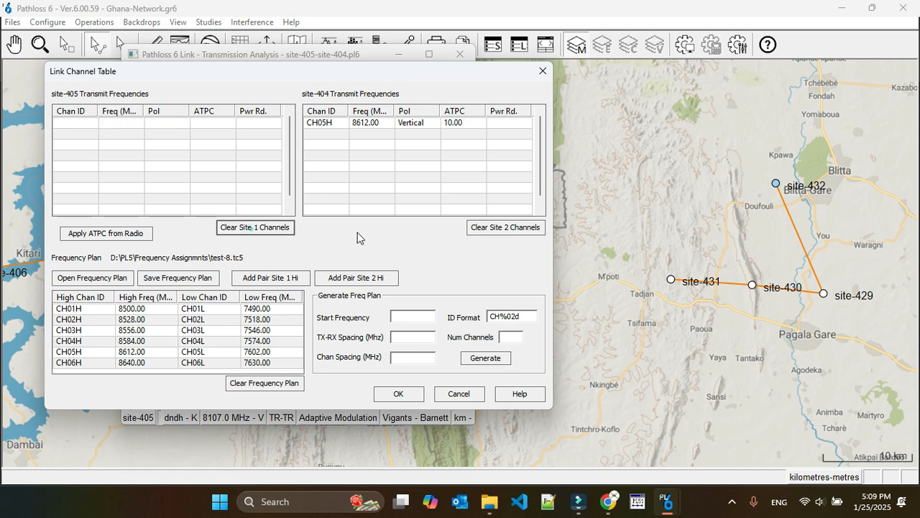
{"action": "left_click", "coordinate": [503, 227]}
{"action": "left_click", "coordinate": [63, 331]}
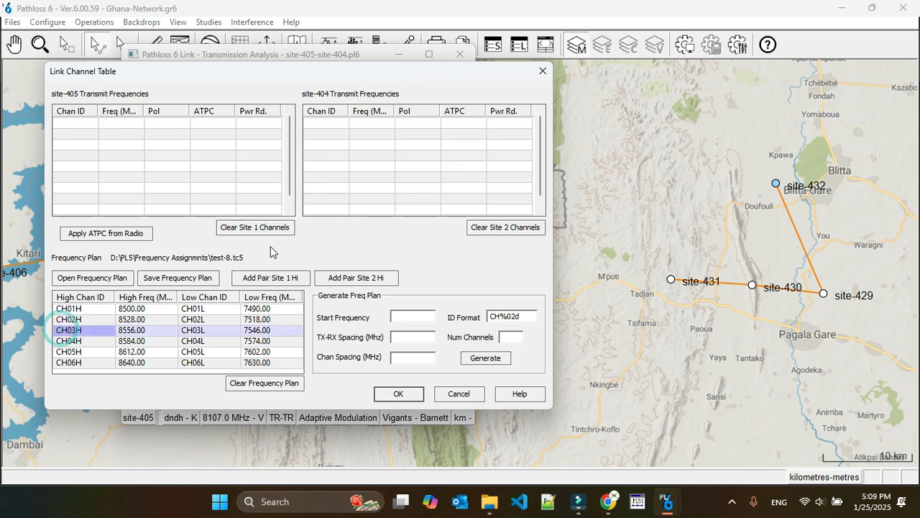
{"action": "left_click", "coordinate": [272, 277]}
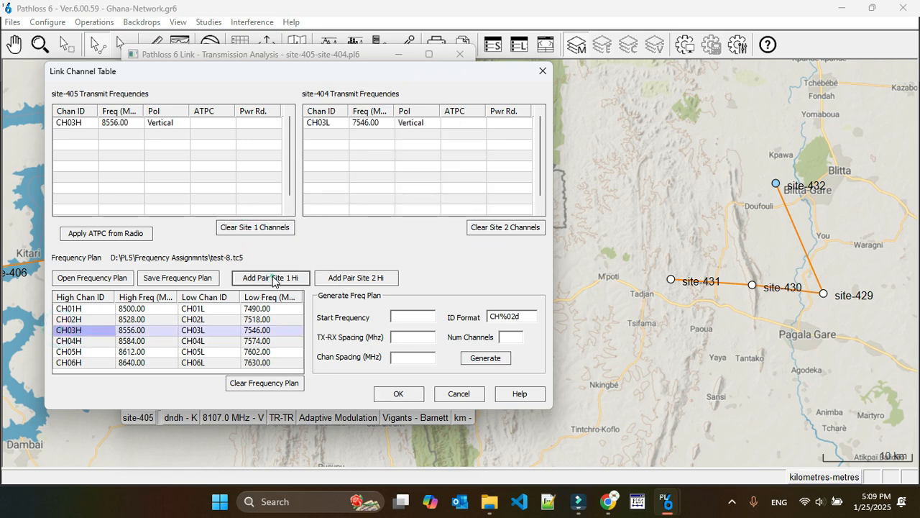
{"action": "left_click", "coordinate": [352, 278]}
{"action": "left_click", "coordinate": [256, 227]}
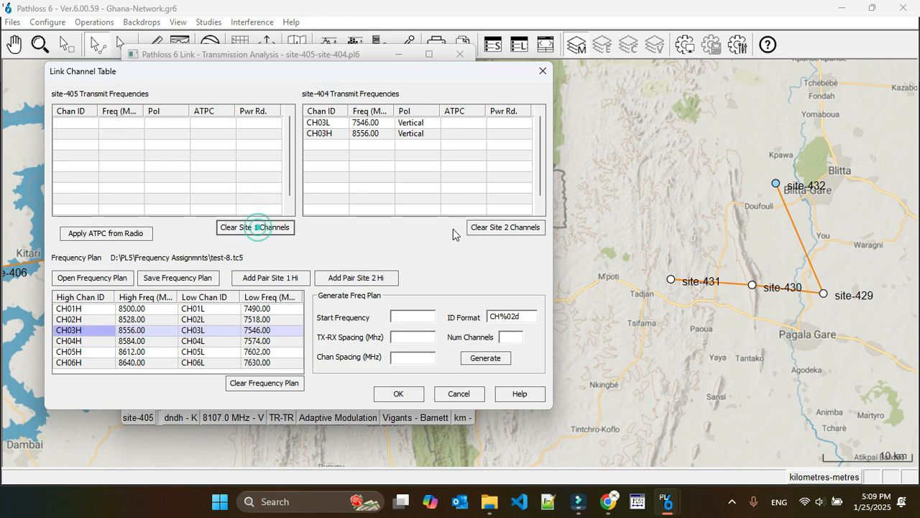
{"action": "left_click", "coordinate": [496, 229]}
Step: Assign the CH03 pair with site-404 as the high site, accept the channel table, and close the link with its changes saved
{"action": "left_click", "coordinate": [353, 279]}
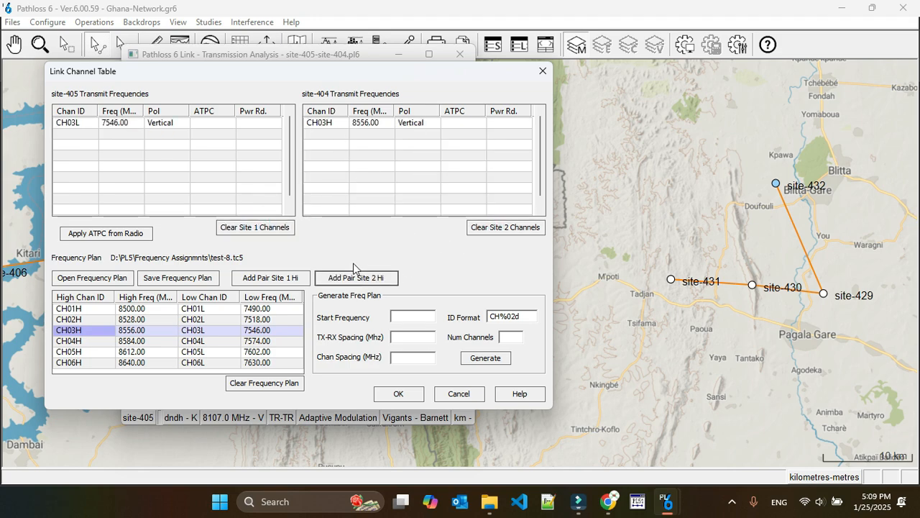
{"action": "left_click", "coordinate": [400, 393]}
{"action": "left_click", "coordinate": [327, 268]}
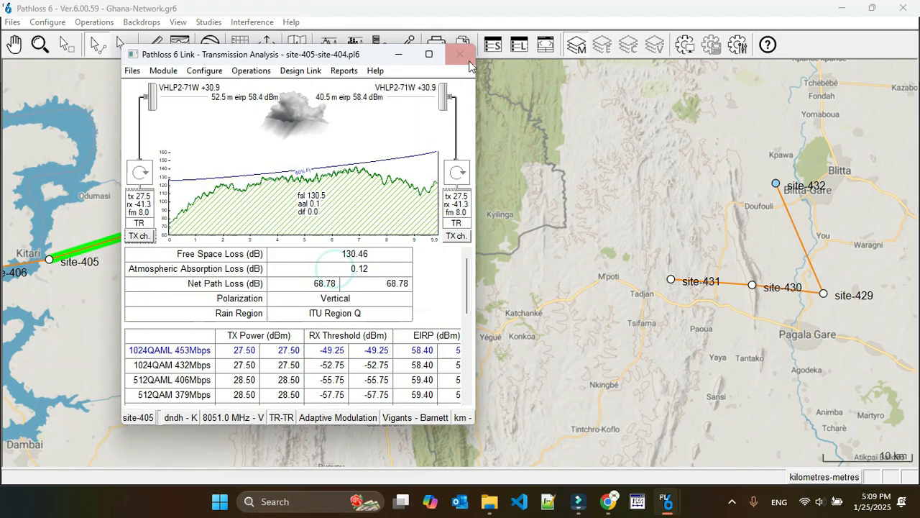
{"action": "left_click", "coordinate": [469, 61]}
{"action": "left_click", "coordinate": [264, 269]}
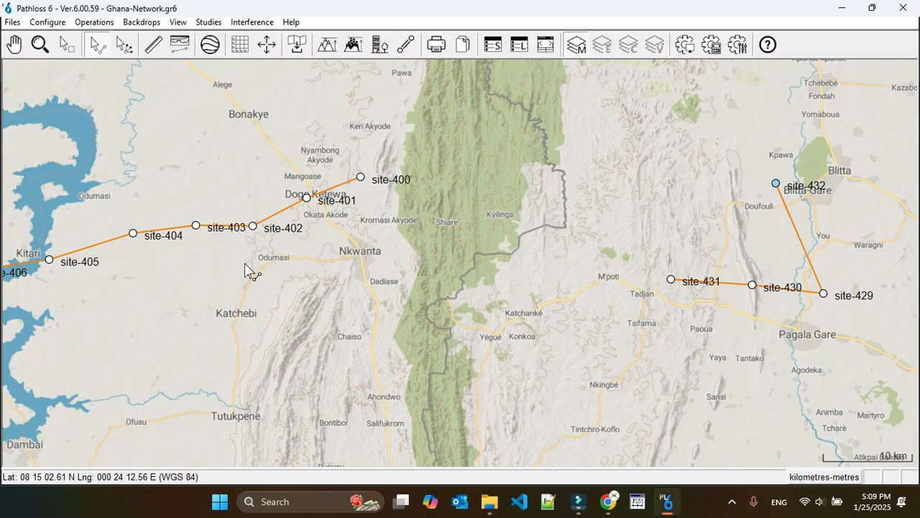
Step: Start a new intra-system interference calculation and set its threshold degradation objective to 3 dB
{"action": "left_click", "coordinate": [250, 23]}
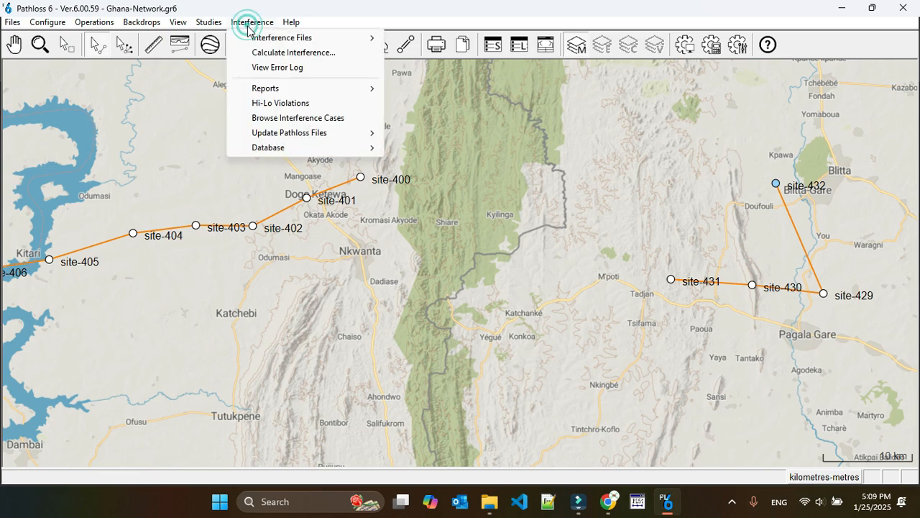
{"action": "left_click", "coordinate": [302, 52]}
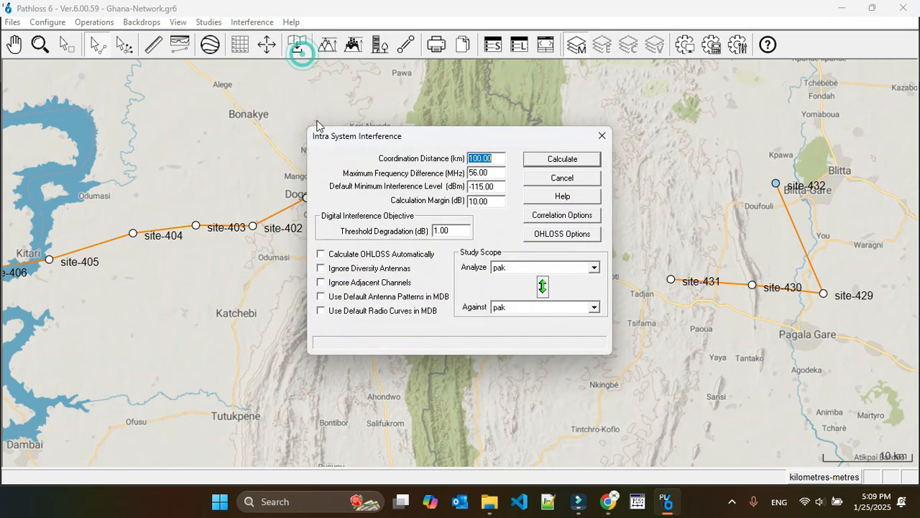
{"action": "left_click", "coordinate": [438, 230]}
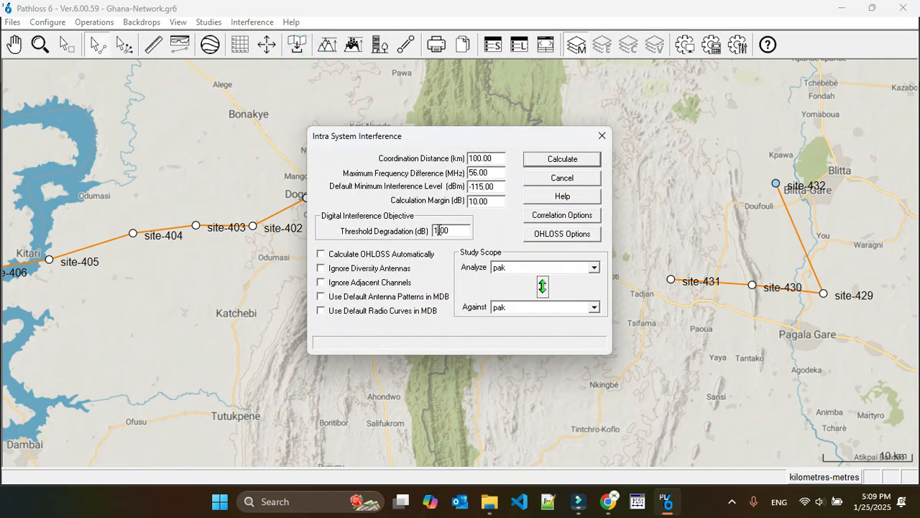
{"action": "double_click", "coordinate": [438, 230]}
{"action": "type", "text": "3"}
Step: Calculate the interference of the Phase-2 group against Phase-2
{"action": "left_click", "coordinate": [543, 267]}
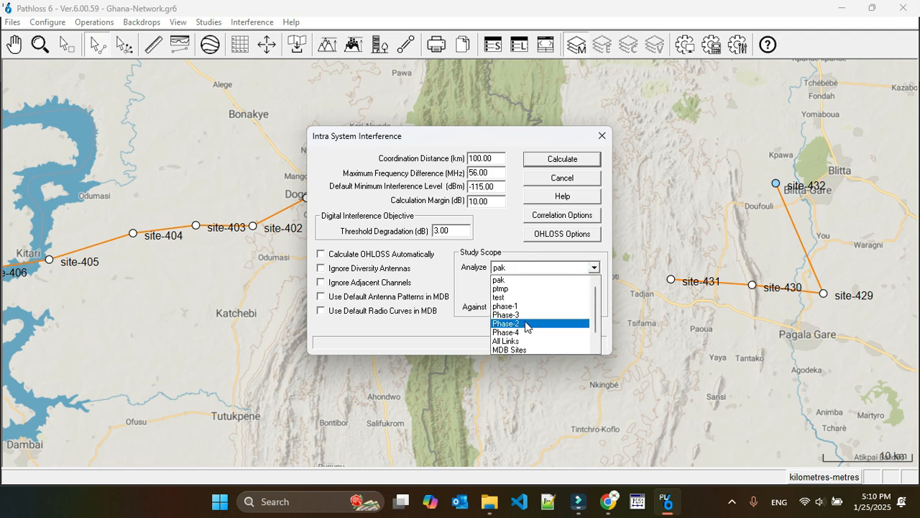
{"action": "left_click", "coordinate": [526, 323]}
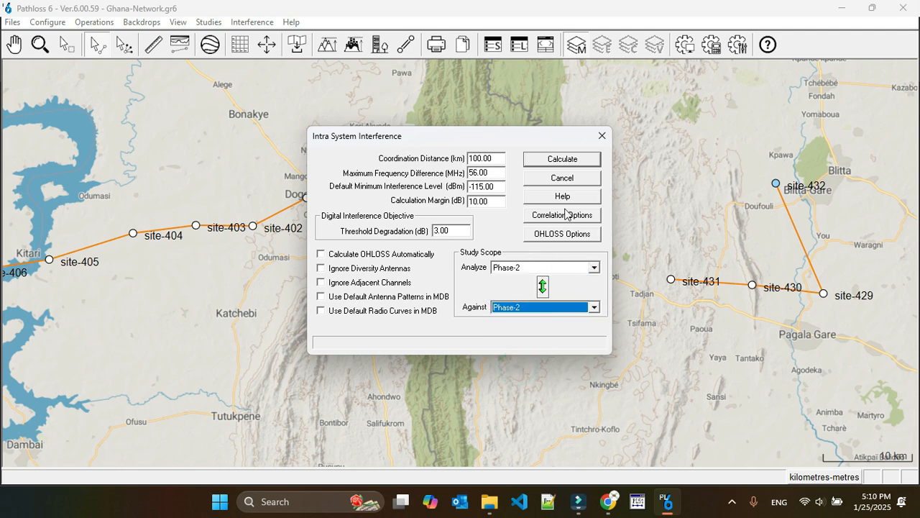
{"action": "left_click", "coordinate": [582, 162]}
{"action": "left_click", "coordinate": [472, 279]}
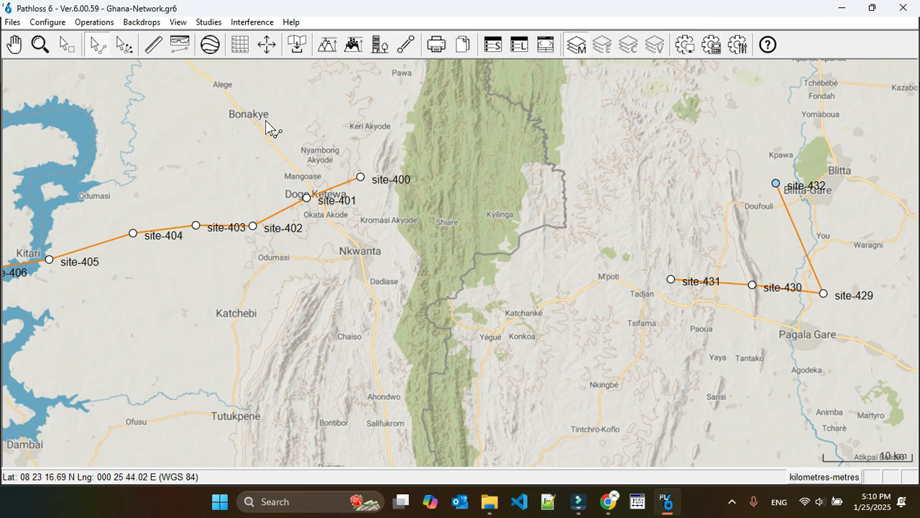
Step: Display the Phase-3 group in the group manager to check which sites it contains, and close the manager
{"action": "left_click", "coordinate": [251, 21]}
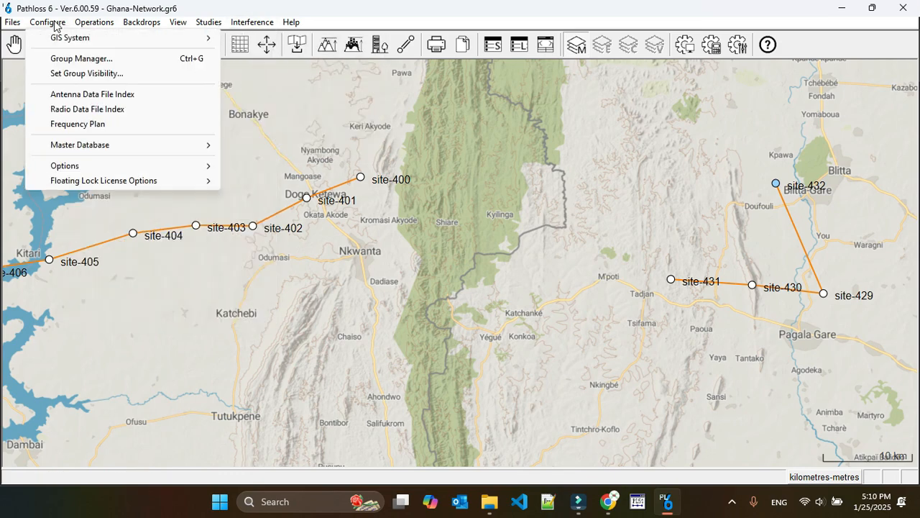
{"action": "mouse_move", "coordinate": [49, 22]}
{"action": "left_click", "coordinate": [82, 63]}
{"action": "left_click", "coordinate": [316, 162]}
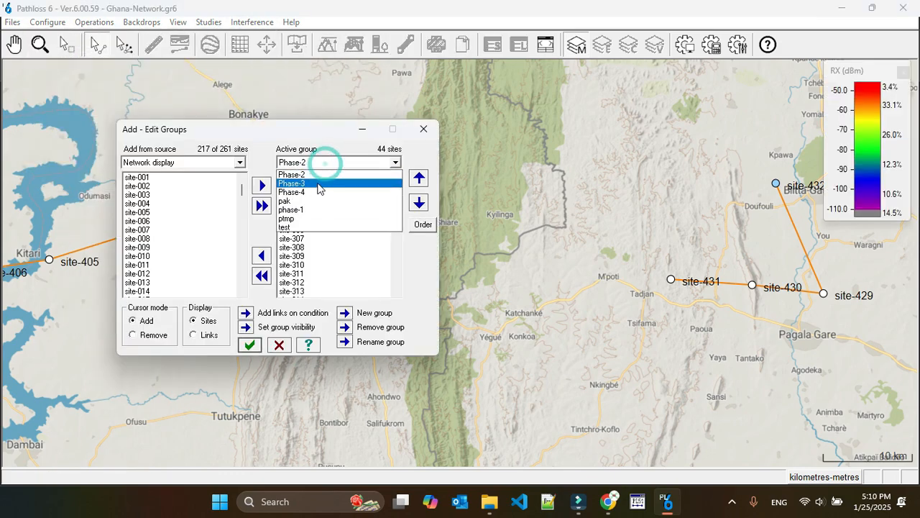
{"action": "left_click", "coordinate": [318, 186]}
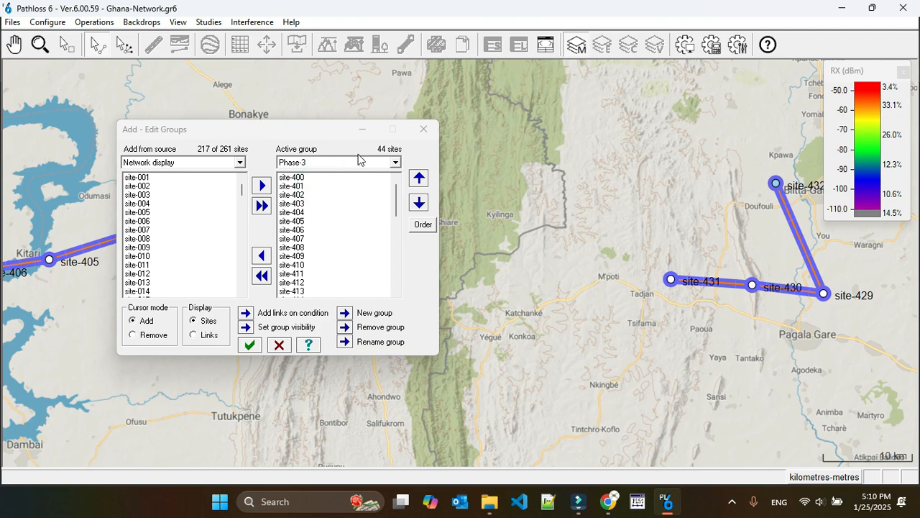
{"action": "left_click", "coordinate": [420, 135]}
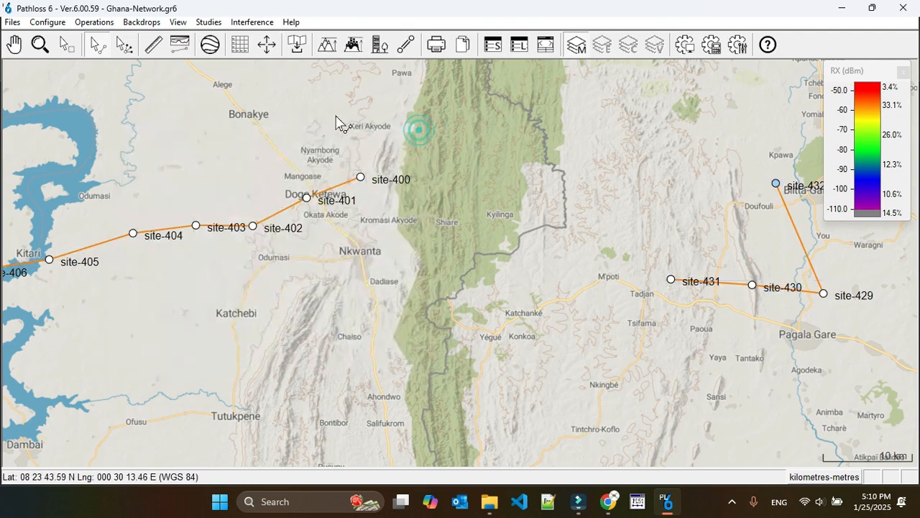
Step: Calculate the intra-system interference of the Phase-3 group against Phase-3
{"action": "left_click", "coordinate": [250, 22]}
{"action": "left_click", "coordinate": [306, 53]}
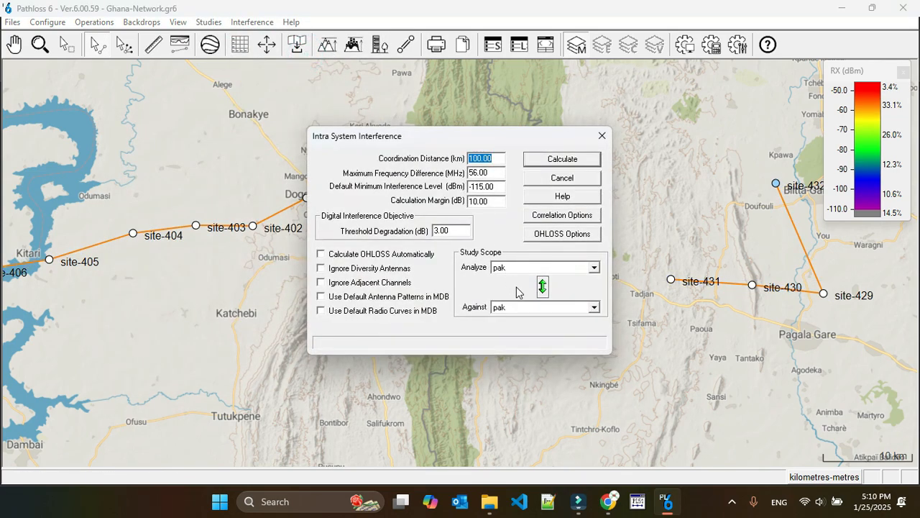
{"action": "left_click", "coordinate": [517, 267]}
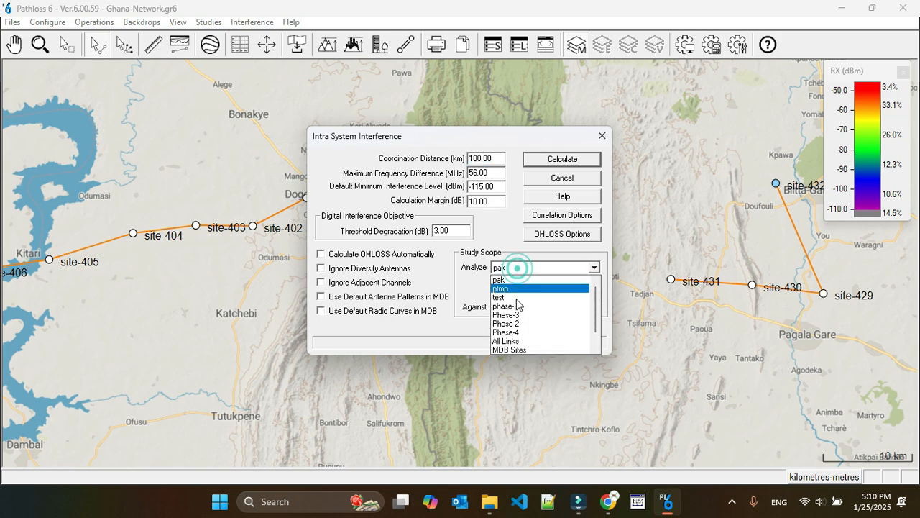
{"action": "left_click", "coordinate": [507, 315]}
{"action": "left_click", "coordinate": [516, 308]}
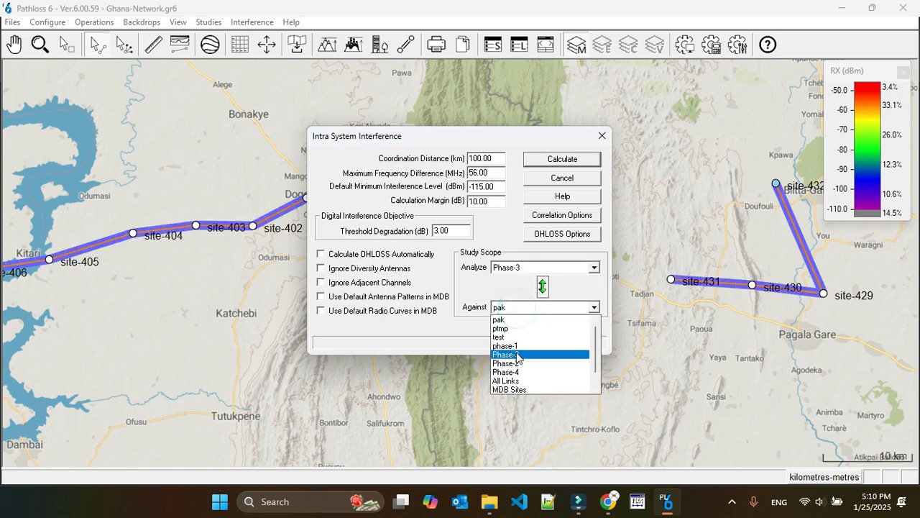
{"action": "left_click", "coordinate": [519, 354]}
{"action": "key", "text": "Return"}
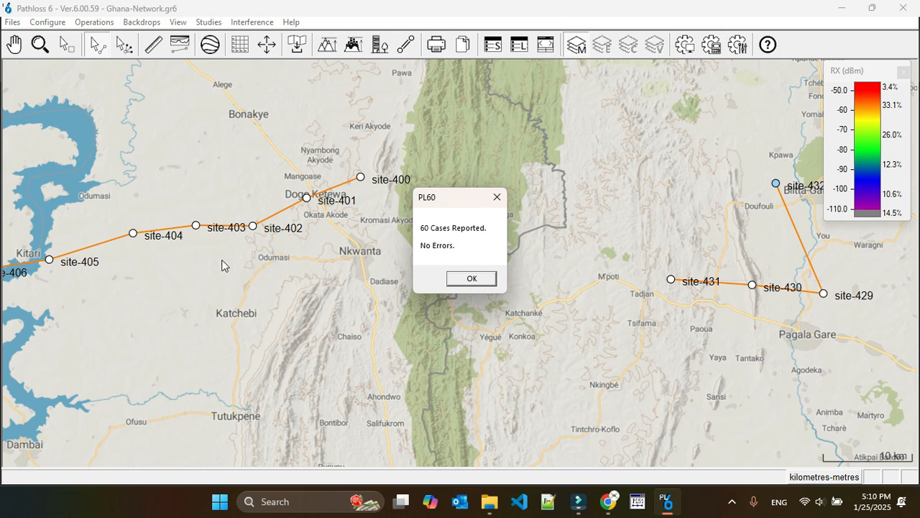
{"action": "left_click", "coordinate": [472, 279]}
Step: Generate the Hi-Lo violations report, read through its site entries to the end, and close it
{"action": "left_click", "coordinate": [251, 23]}
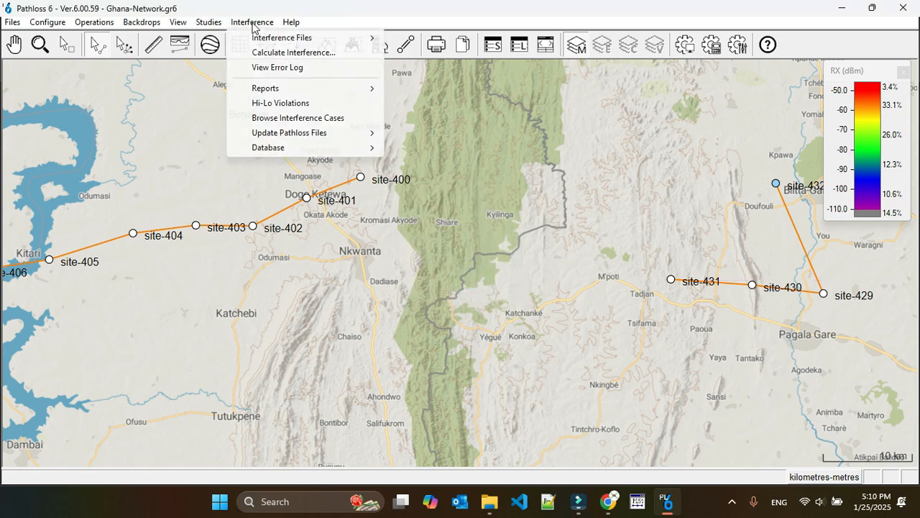
{"action": "left_click", "coordinate": [328, 103]}
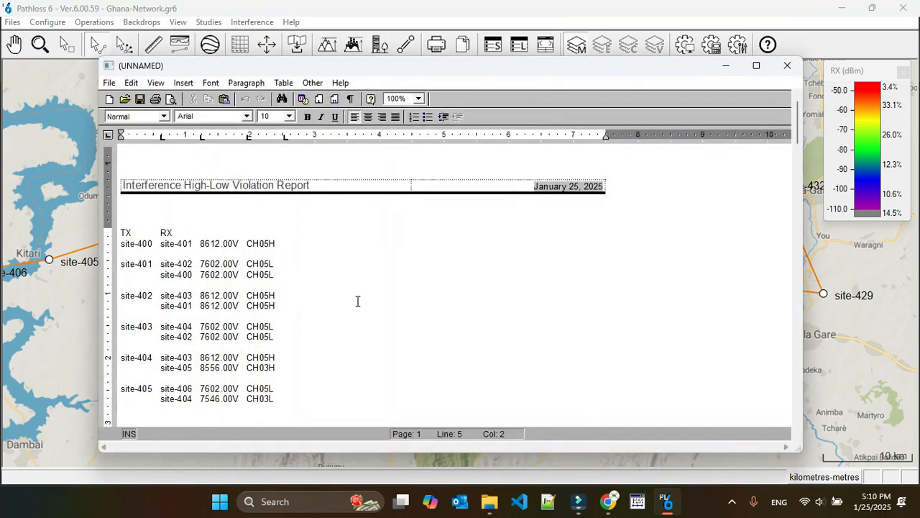
{"action": "key", "text": "Page_Down"}
{"action": "key", "text": "Page_Down"}
{"action": "key", "text": "Down"}
{"action": "key", "text": "Down"}
{"action": "key", "text": "Down"}
{"action": "key", "text": "Down"}
{"action": "key", "text": "Down"}
{"action": "key", "text": "Down"}
{"action": "key", "text": "Down"}
{"action": "key", "text": "Down"}
{"action": "key", "text": "Down"}
{"action": "key", "text": "Down"}
{"action": "key", "text": "Down"}
{"action": "key", "text": "Down"}
{"action": "key", "text": "Down"}
{"action": "key", "text": "Down"}
{"action": "key", "text": "Down"}
{"action": "key", "text": "Down"}
{"action": "key", "text": "Down"}
{"action": "key", "text": "Down"}
{"action": "key", "text": "Down"}
{"action": "key", "text": "Down"}
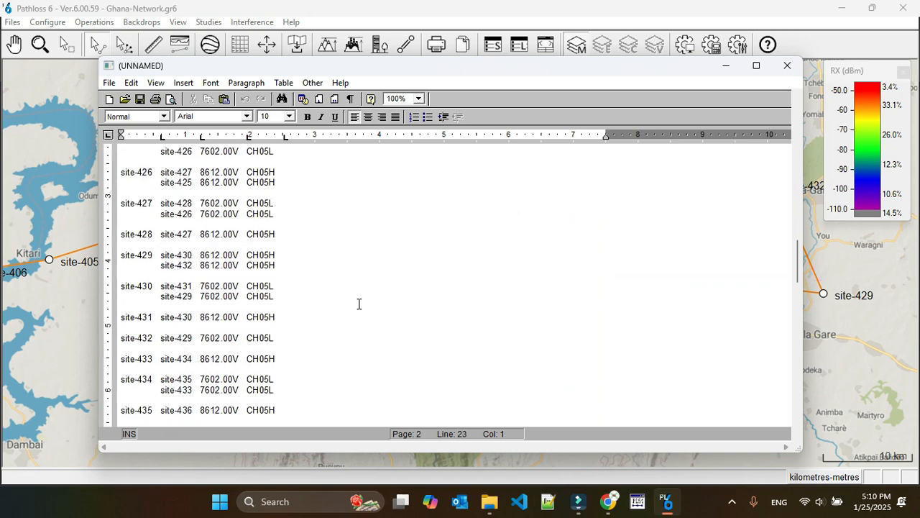
{"action": "key", "text": "Down"}
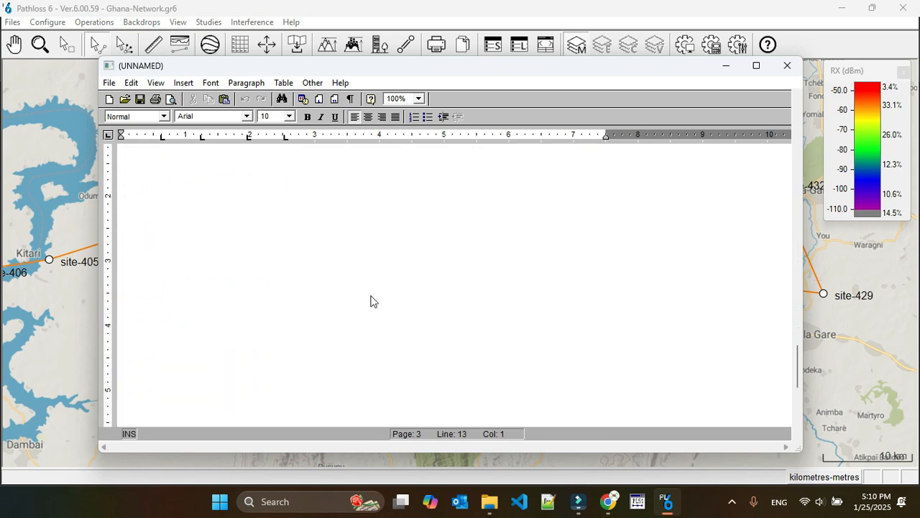
{"action": "left_click", "coordinate": [787, 66]}
Step: Generate the interference summary report and compare case 1's threshold degradation with the threshold degradation objective
{"action": "left_click", "coordinate": [255, 21]}
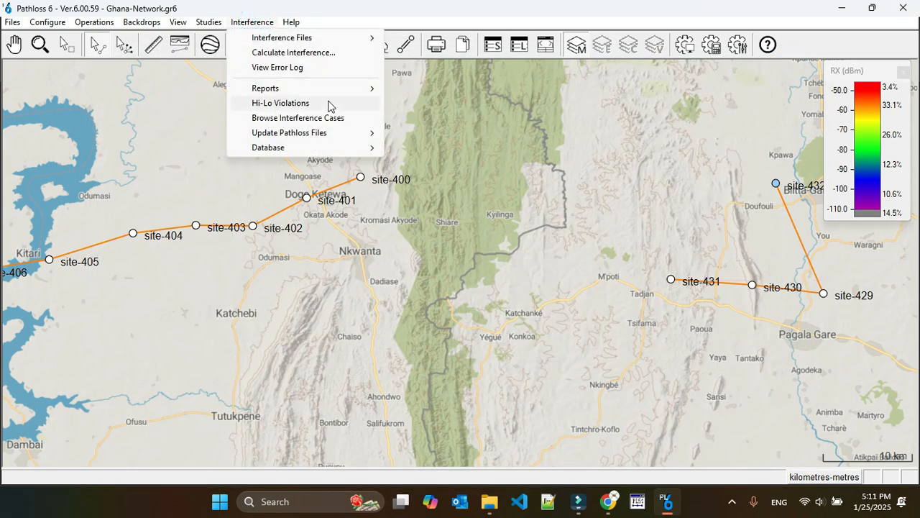
{"action": "left_click", "coordinate": [452, 90]}
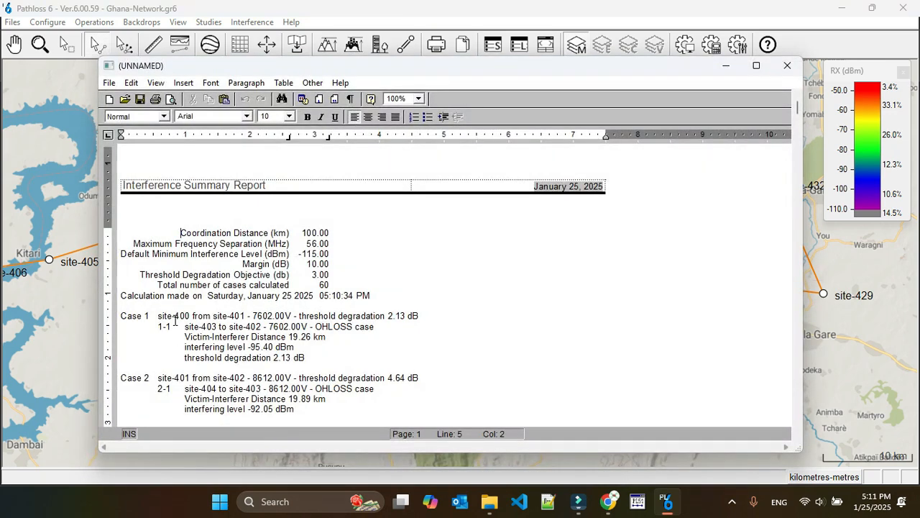
{"action": "mouse_move", "coordinate": [386, 316]}
{"action": "left_mouse_down"}
{"action": "mouse_move", "coordinate": [419, 316]}
{"action": "mouse_move", "coordinate": [390, 314]}
{"action": "left_mouse_up"}
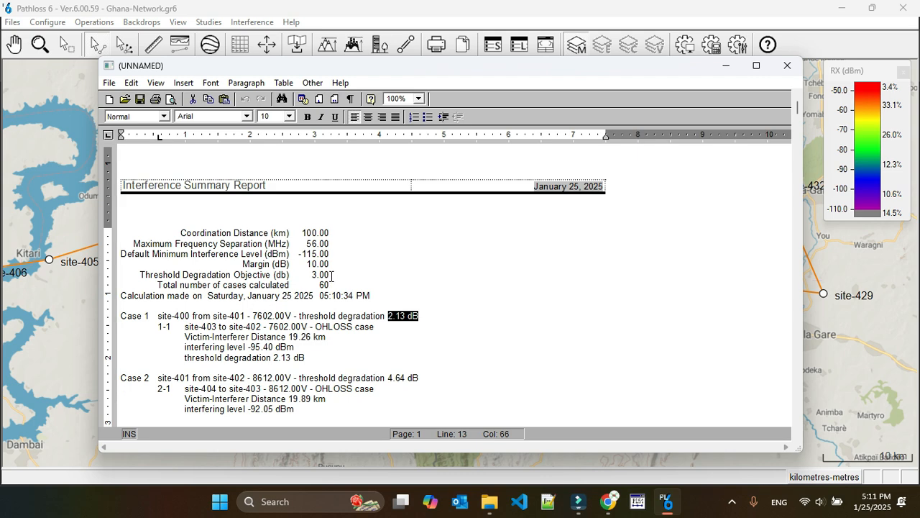
{"action": "left_click_drag", "start_coordinate": [332, 275], "coordinate": [140, 275]}
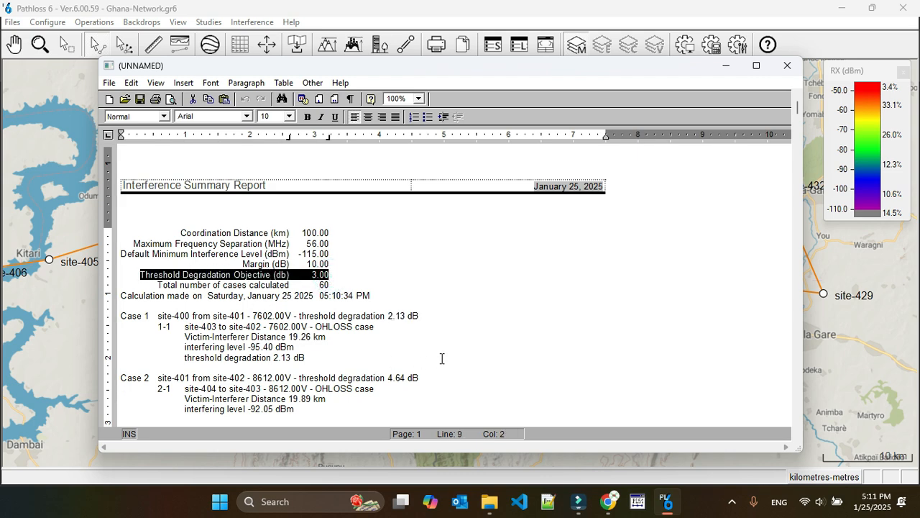
{"action": "left_click", "coordinate": [394, 333]}
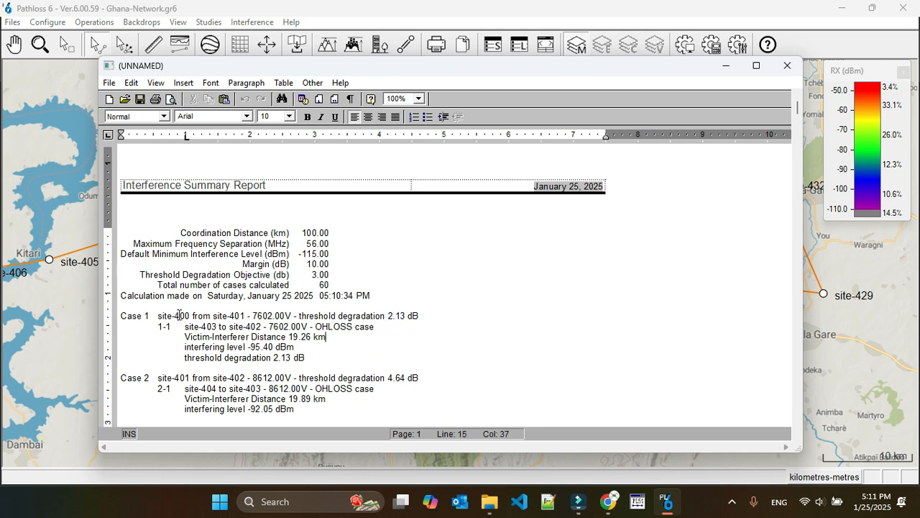
{"action": "left_click_drag", "start_coordinate": [157, 314], "coordinate": [303, 358]}
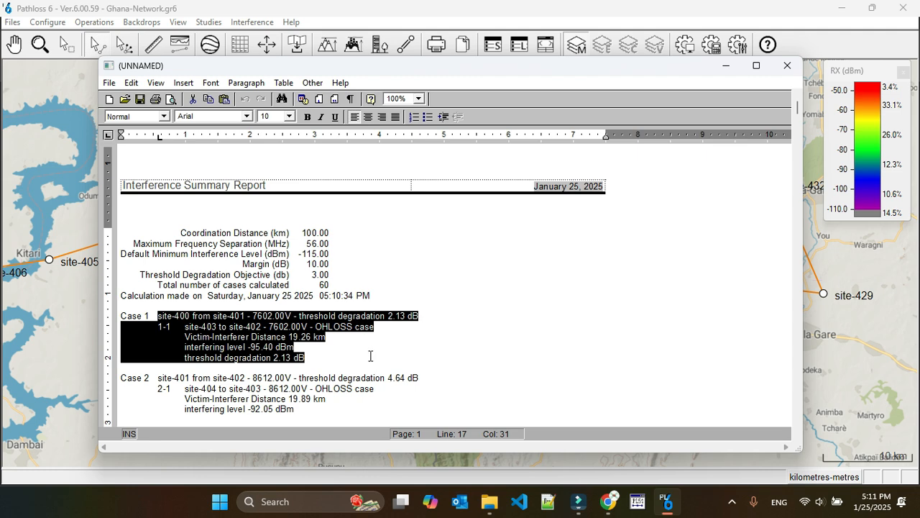
Step: Read through the remaining cases of the interference summary report, checking case 3's threshold degradation, and close the report
{"action": "scroll", "coordinate": [370, 356], "scroll_direction": "down", "scroll_amount": 2}
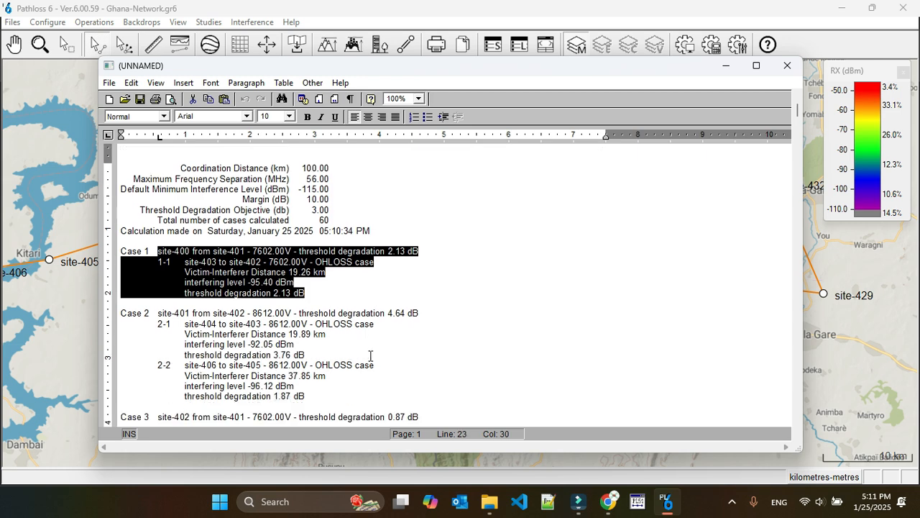
{"action": "scroll", "coordinate": [370, 356], "scroll_direction": "down", "scroll_amount": 2}
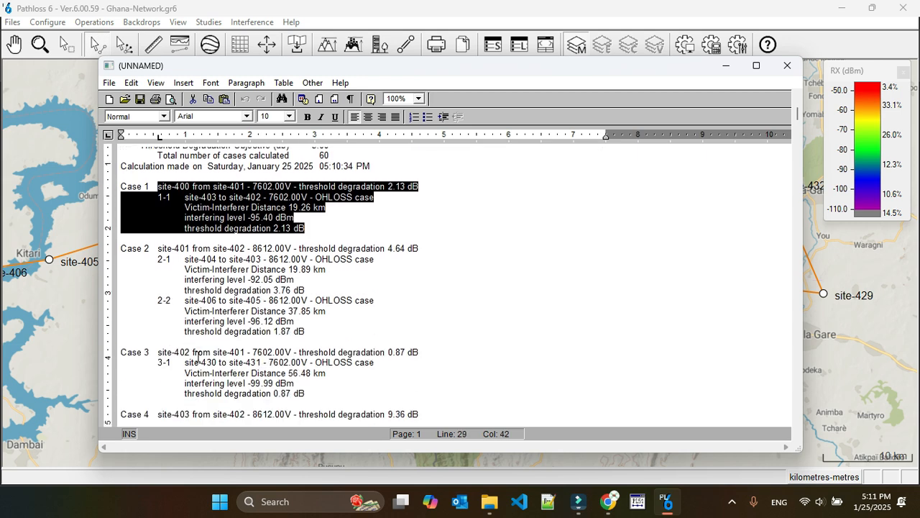
{"action": "left_click", "coordinate": [391, 353]}
{"action": "left_click_drag", "start_coordinate": [391, 353], "coordinate": [424, 353]}
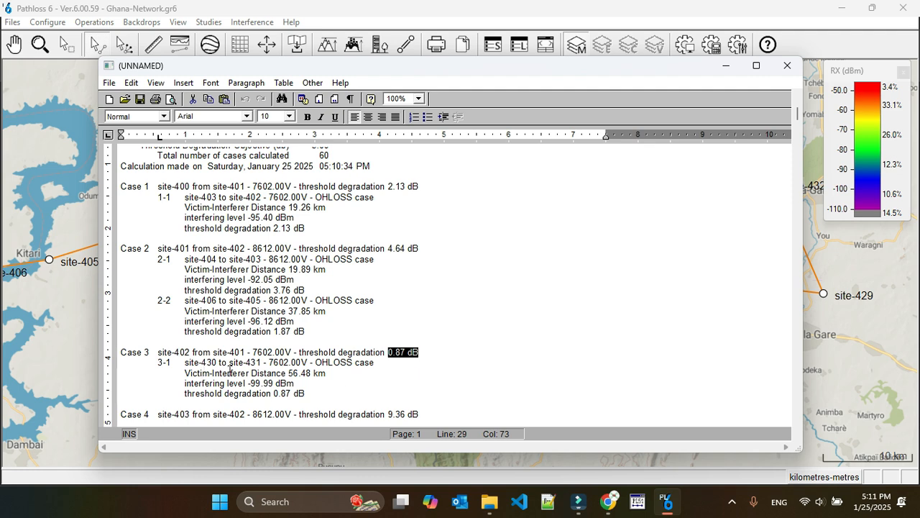
{"action": "scroll", "coordinate": [387, 371], "scroll_direction": "down", "scroll_amount": 6}
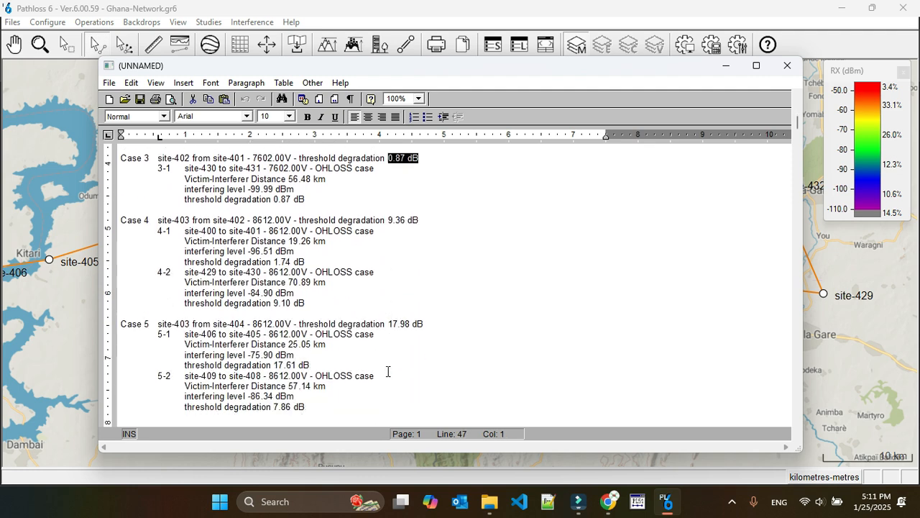
{"action": "scroll", "coordinate": [387, 371], "scroll_direction": "down", "scroll_amount": 15}
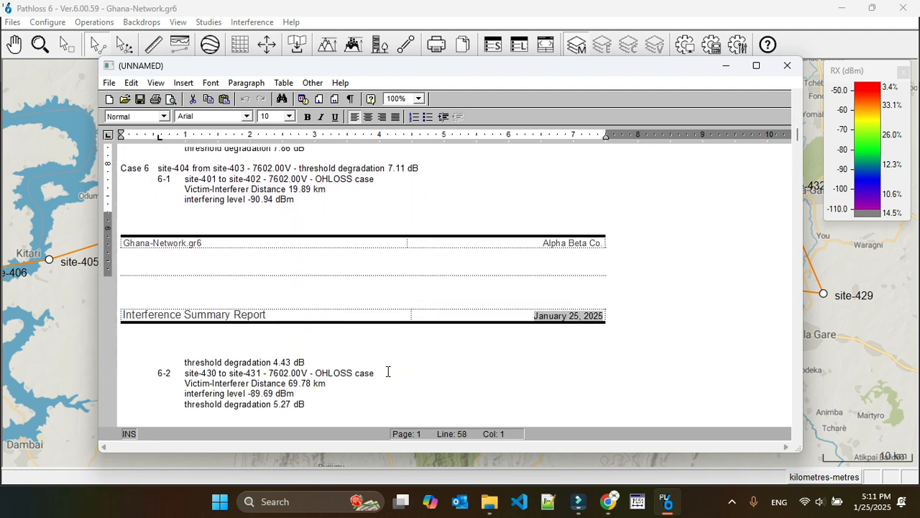
{"action": "scroll", "coordinate": [388, 371], "scroll_direction": "down", "scroll_amount": 18}
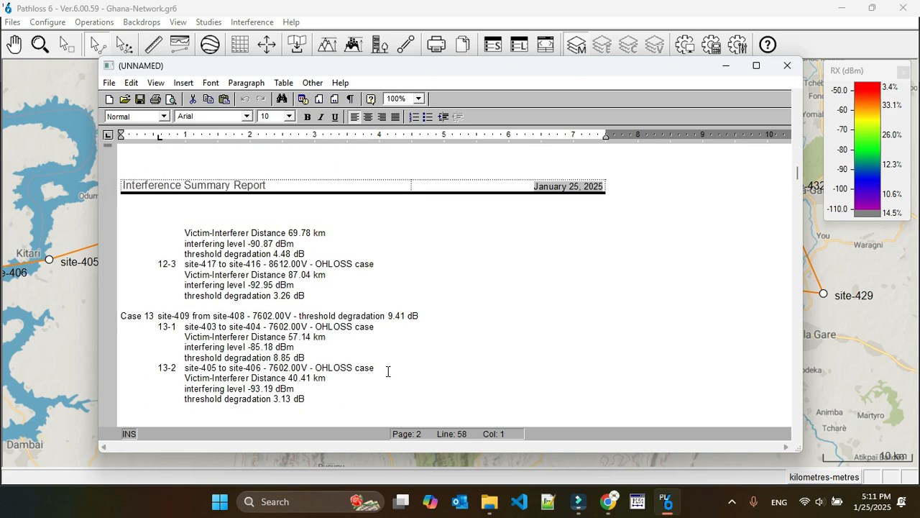
{"action": "scroll", "coordinate": [387, 371], "scroll_direction": "down", "scroll_amount": 15}
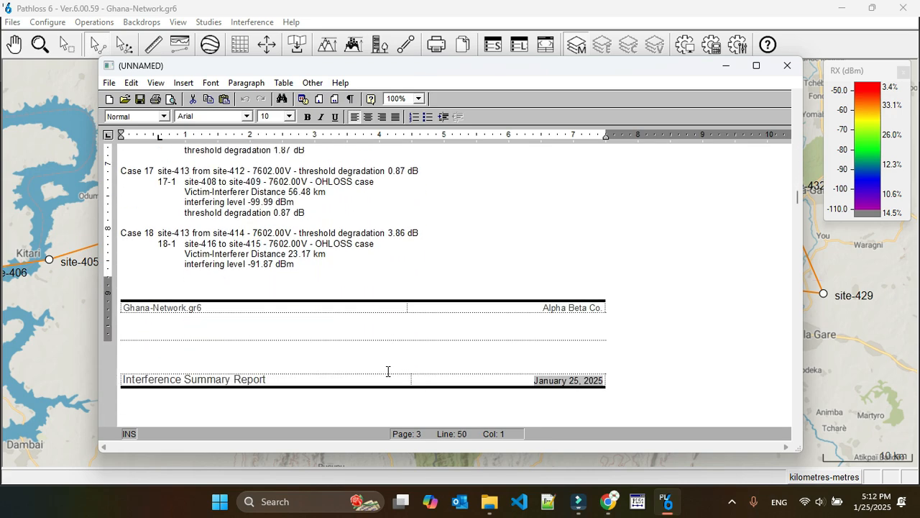
{"action": "scroll", "coordinate": [387, 371], "scroll_direction": "down", "scroll_amount": 4}
{"action": "scroll", "coordinate": [386, 371], "scroll_direction": "down", "scroll_amount": 1}
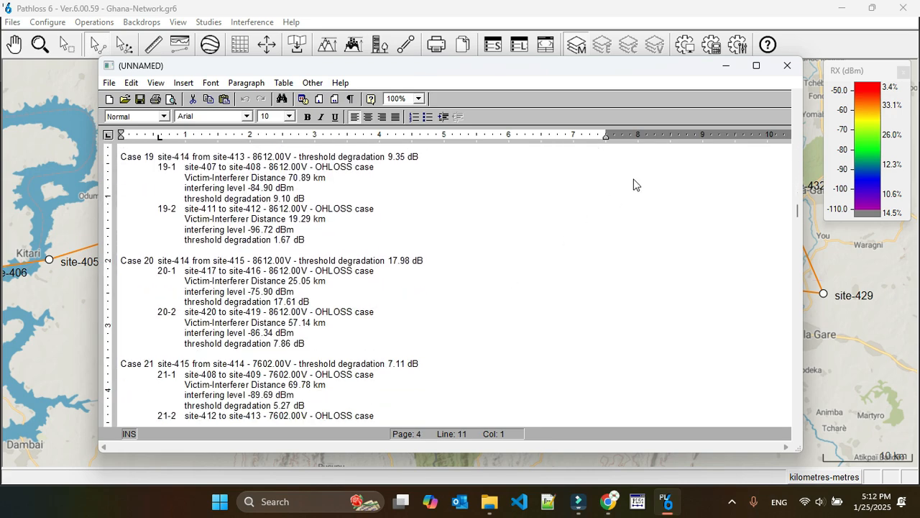
{"action": "left_click", "coordinate": [787, 66]}
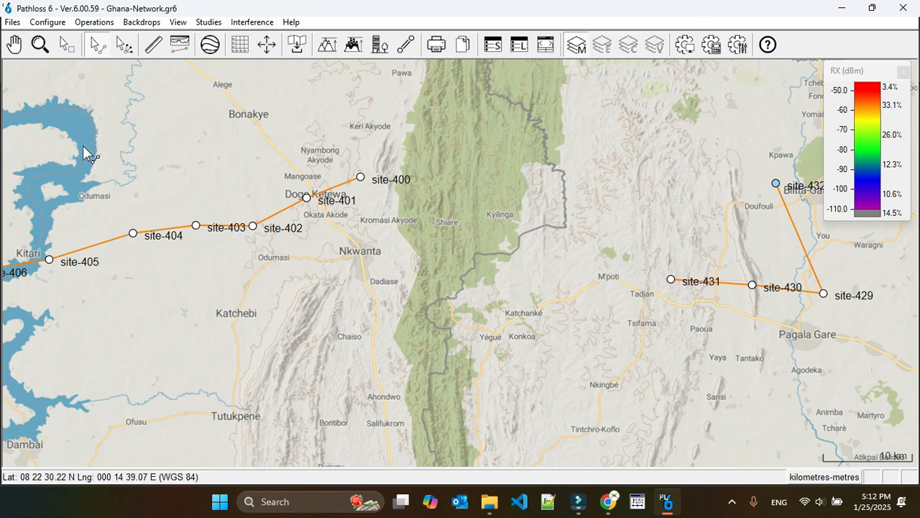
Step: Calculate pak against pak interference with 20 dB threshold degradation, a -110 dBm default minimum interference level and a blank calculation margin
{"action": "left_click", "coordinate": [253, 22]}
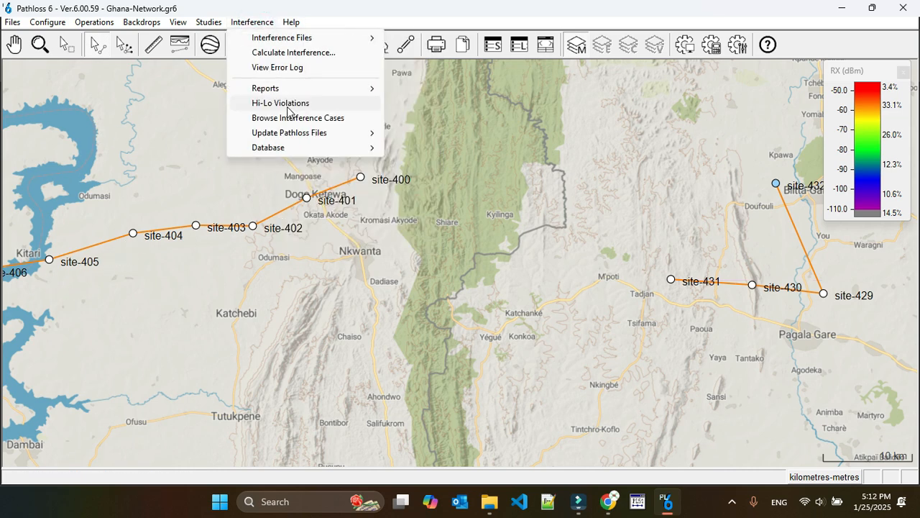
{"action": "left_click", "coordinate": [288, 52]}
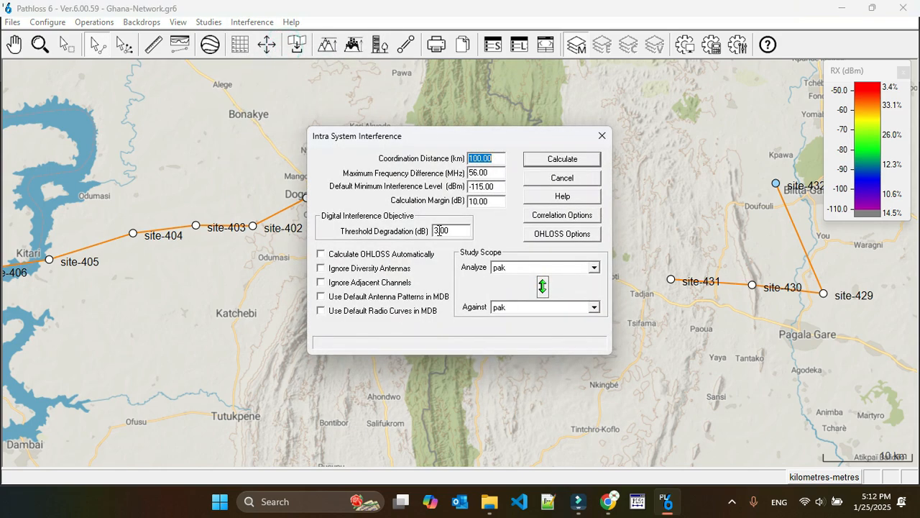
{"action": "left_click_drag", "start_coordinate": [439, 230], "coordinate": [433, 230]}
{"action": "left_click", "coordinate": [484, 187]}
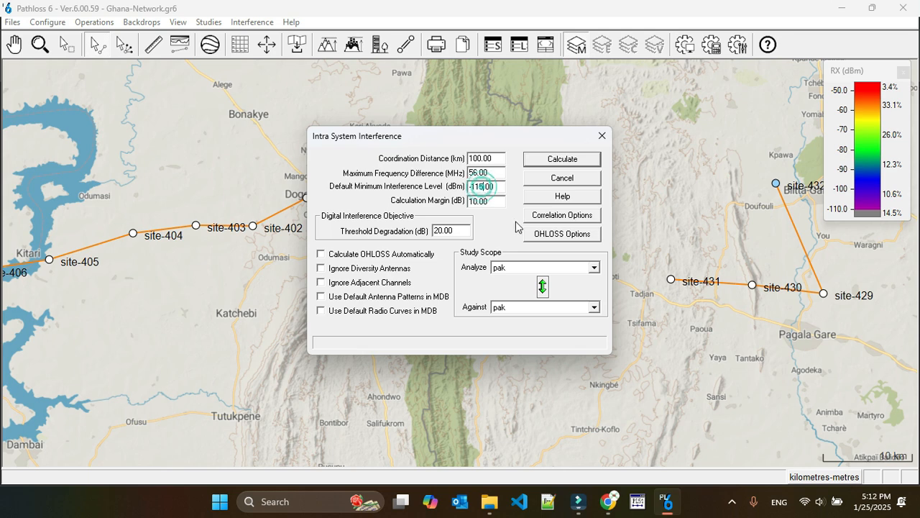
{"action": "key", "text": "BackSpace"}
{"action": "double_click", "coordinate": [487, 200]}
{"action": "key", "text": "BackSpace"}
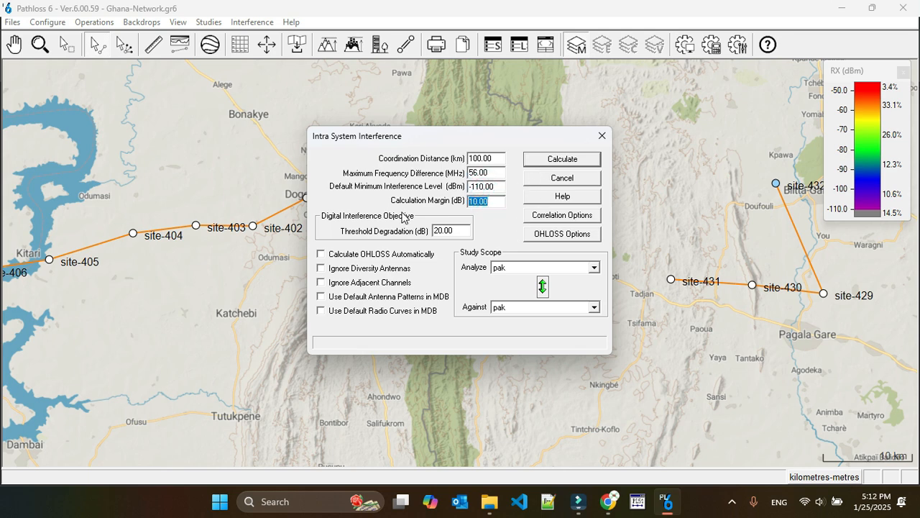
{"action": "left_click", "coordinate": [562, 164]}
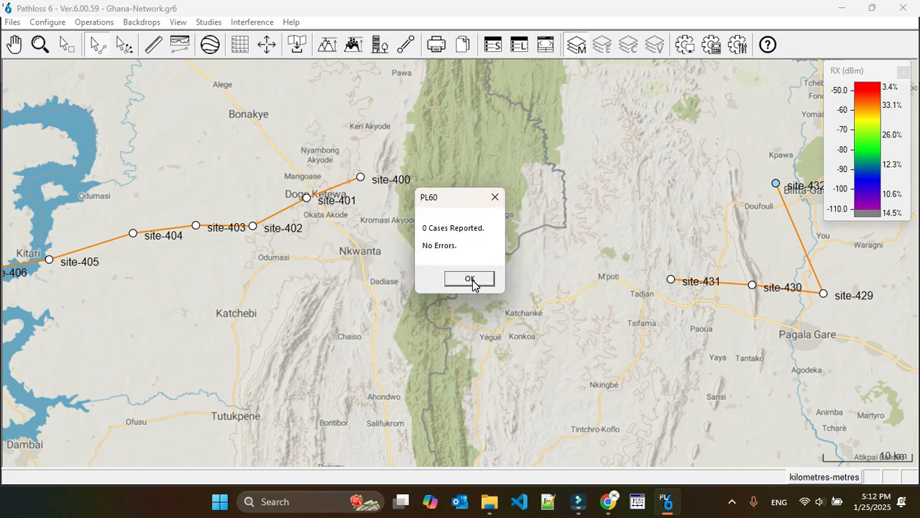
{"action": "left_click", "coordinate": [472, 280]}
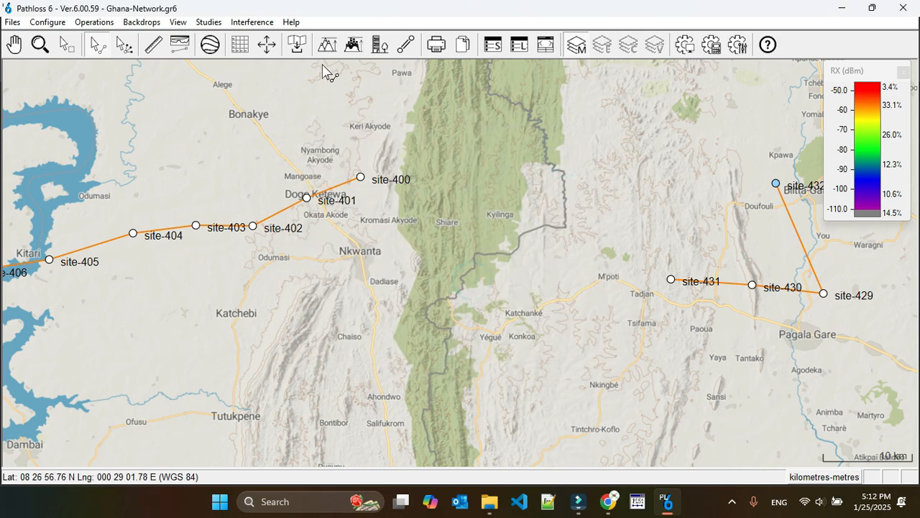
Step: Recalculate the interference of the pak group against pak with a threshold degradation objective of 10 dB
{"action": "left_click", "coordinate": [251, 23]}
{"action": "left_click", "coordinate": [288, 51]}
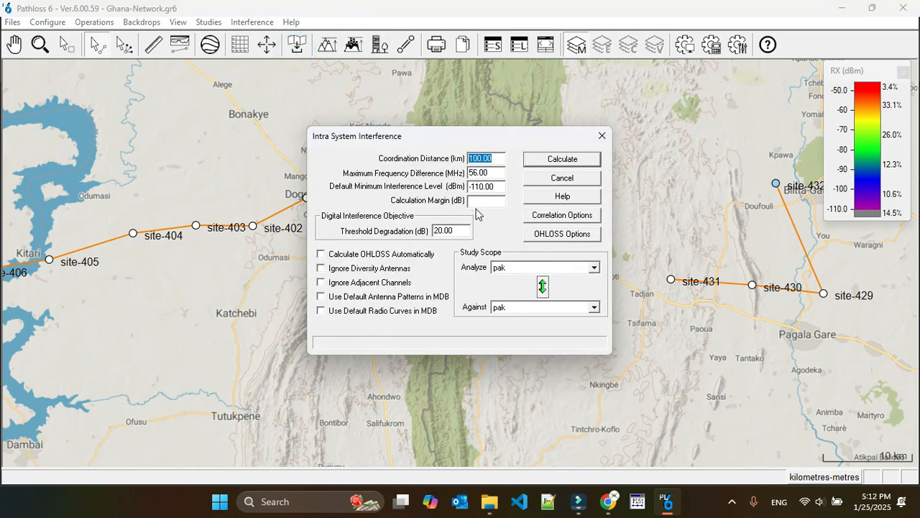
{"action": "left_click", "coordinate": [438, 230]}
{"action": "left_click", "coordinate": [561, 159]}
{"action": "left_click", "coordinate": [460, 277]}
Step: Calculate the interference of the Phase-3 group against Phase-3 with a threshold degradation objective of 20 dB
{"action": "left_click", "coordinate": [253, 23]}
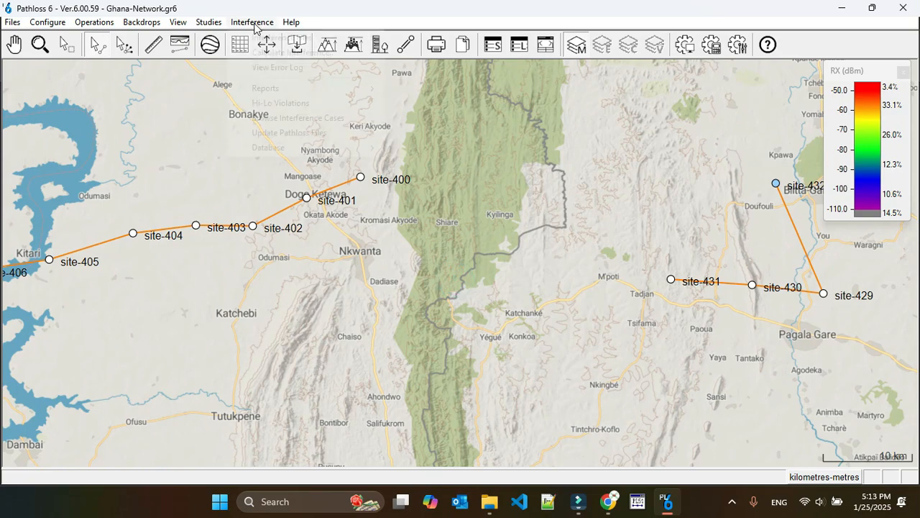
{"action": "left_click", "coordinate": [287, 51]}
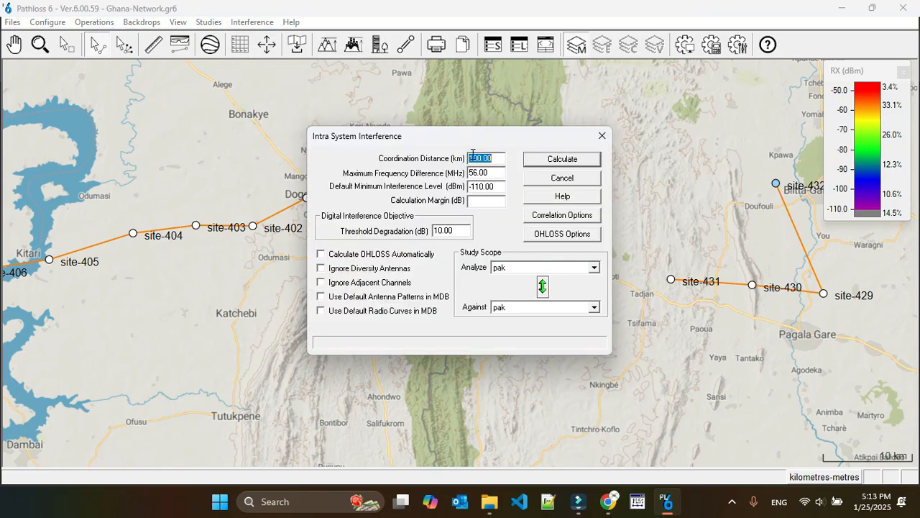
{"action": "left_click", "coordinate": [442, 230]}
{"action": "key", "text": "BackSpace"}
{"action": "type", "text": "2"}
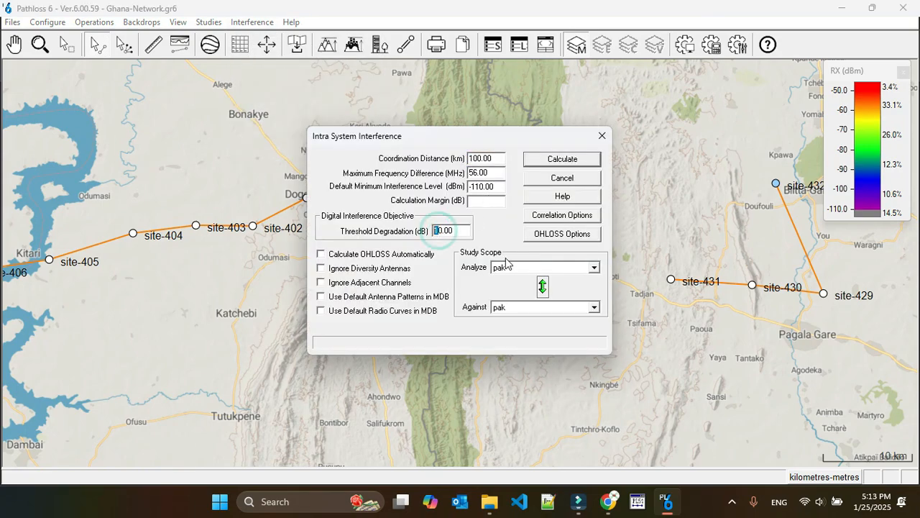
{"action": "left_click", "coordinate": [548, 270]}
{"action": "left_click", "coordinate": [527, 315]}
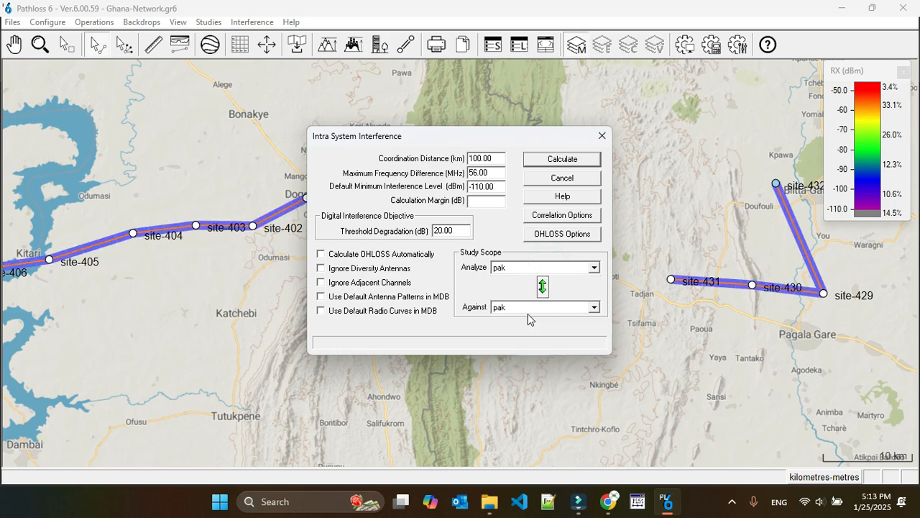
{"action": "left_click", "coordinate": [523, 307]}
{"action": "left_click", "coordinate": [519, 355]}
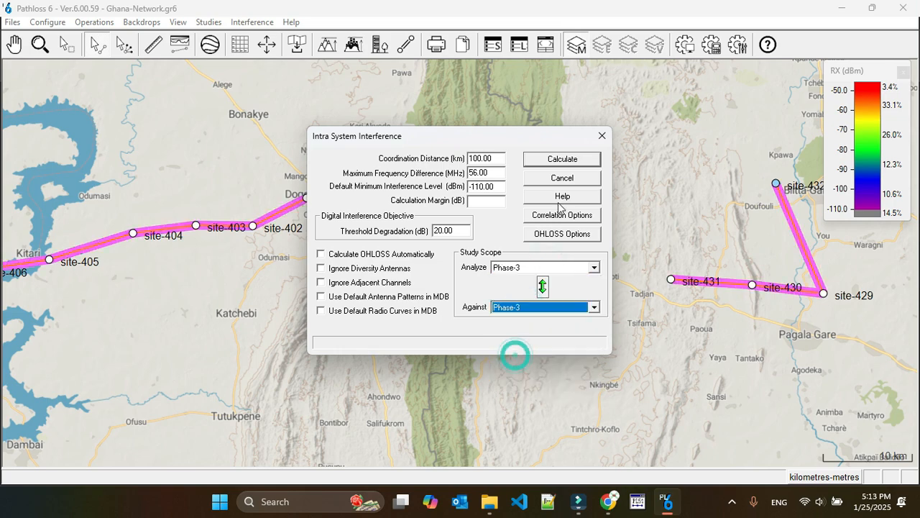
{"action": "left_click", "coordinate": [550, 163]}
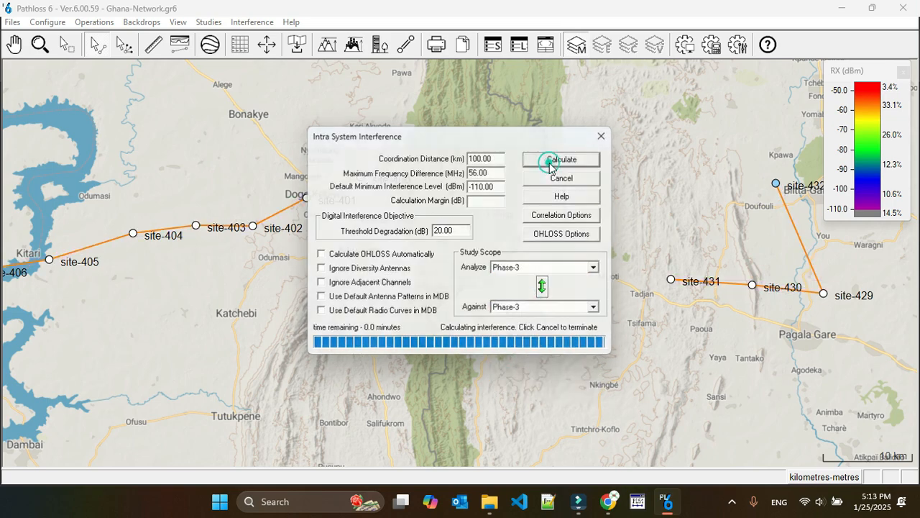
{"action": "left_click", "coordinate": [468, 280]}
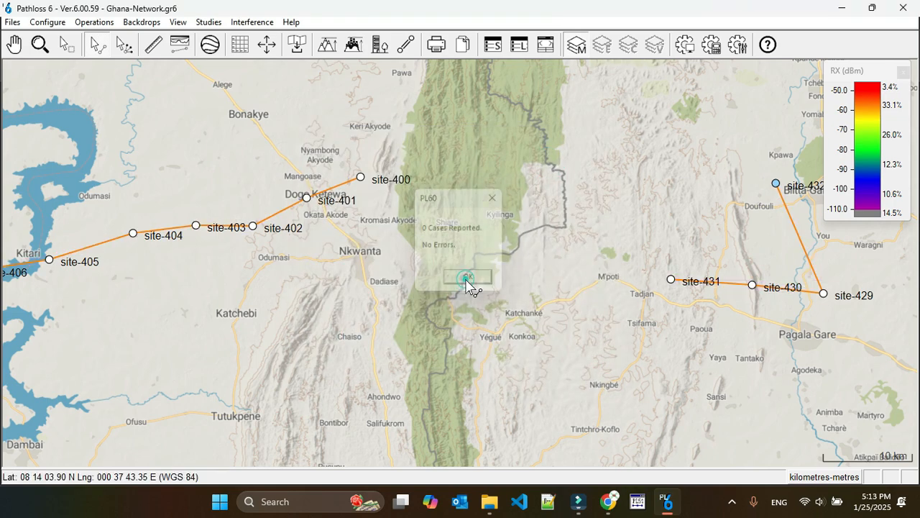
Step: Recalculate the intra-system interference of Phase-3 against Phase-3 with a threshold degradation objective lower than 20 dB
{"action": "left_click", "coordinate": [252, 22]}
{"action": "left_click", "coordinate": [298, 51]}
{"action": "left_click", "coordinate": [520, 267]}
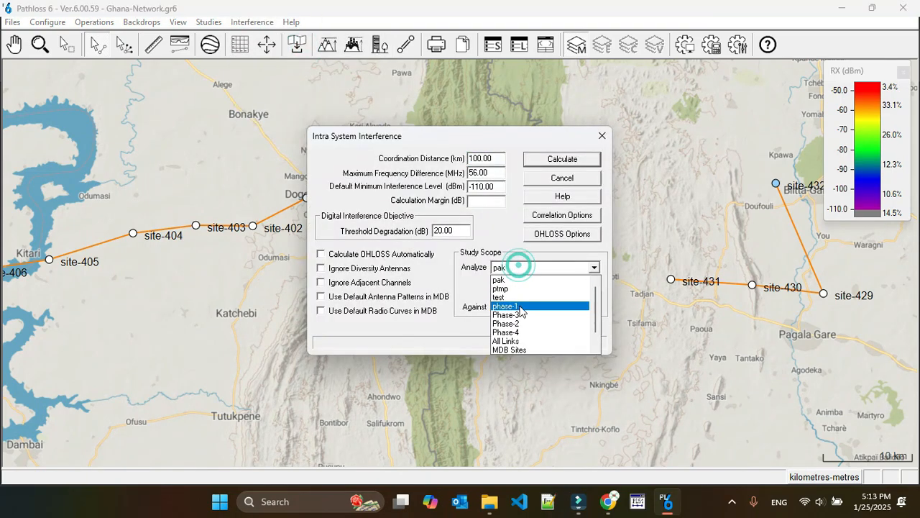
{"action": "left_click", "coordinate": [524, 316]}
{"action": "left_click", "coordinate": [521, 307]}
{"action": "left_click", "coordinate": [521, 354]}
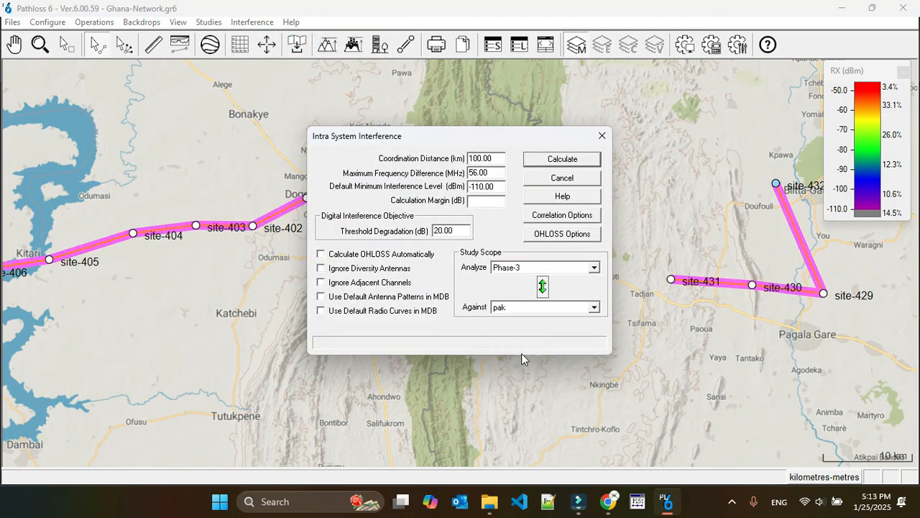
{"action": "left_click", "coordinate": [435, 230]}
{"action": "left_click_drag", "start_coordinate": [438, 231], "coordinate": [433, 231]}
{"action": "left_click", "coordinate": [560, 160]}
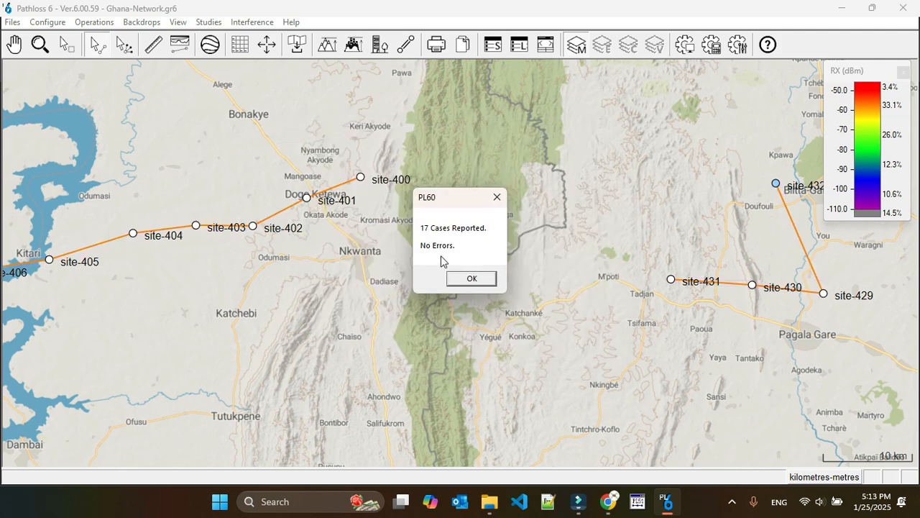
{"action": "left_click", "coordinate": [472, 279]}
Step: Browse the interference cases and examine the first case's path from site-406 to site-403 on the map
{"action": "left_click", "coordinate": [250, 23]}
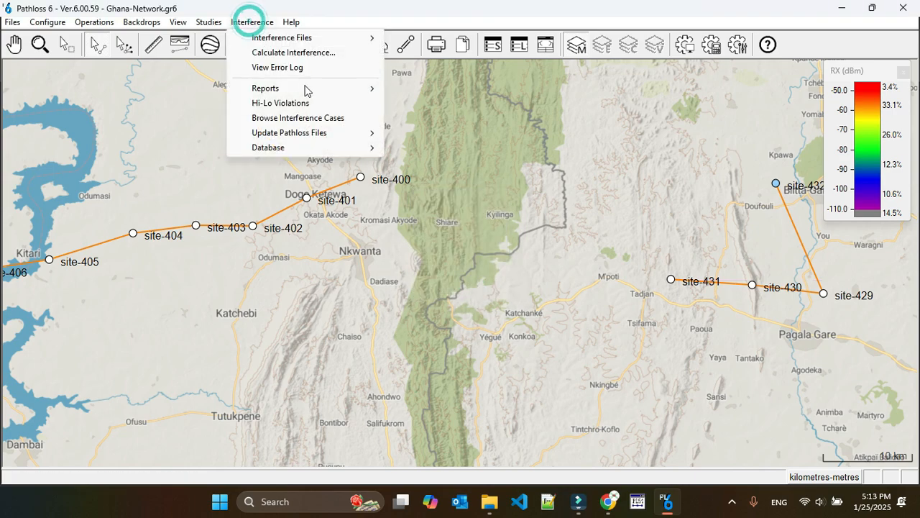
{"action": "left_click", "coordinate": [315, 118]}
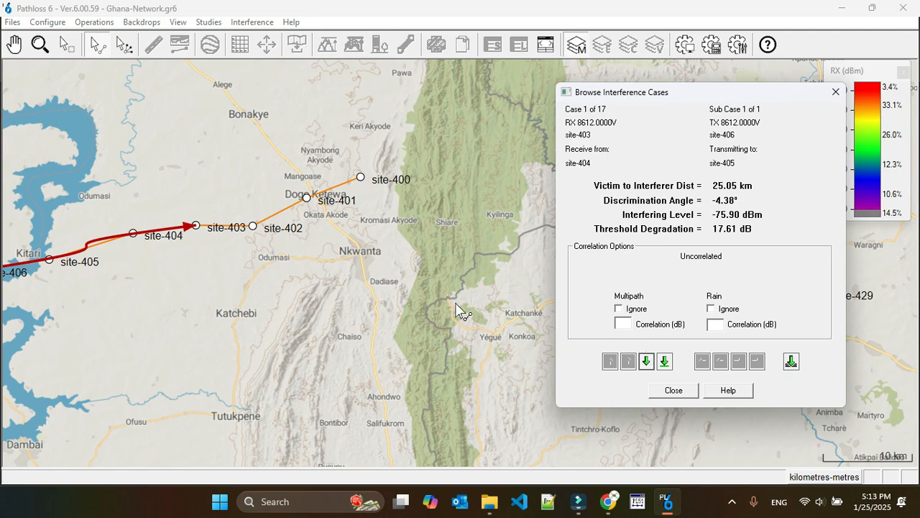
{"action": "left_click_drag", "start_coordinate": [137, 287], "coordinate": [303, 273]}
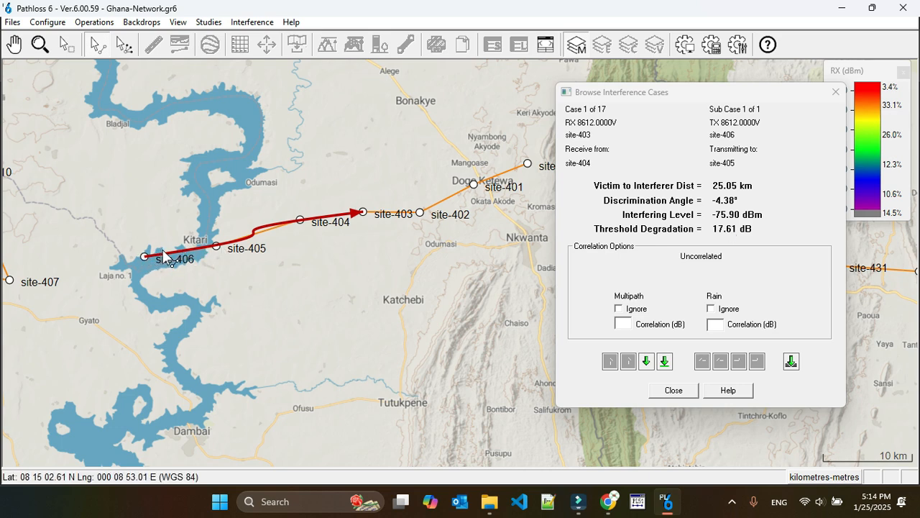
Step: Examine the second and third interference cases and follow the third case's path from site-414 to site-407 on the map
{"action": "left_click", "coordinate": [649, 357]}
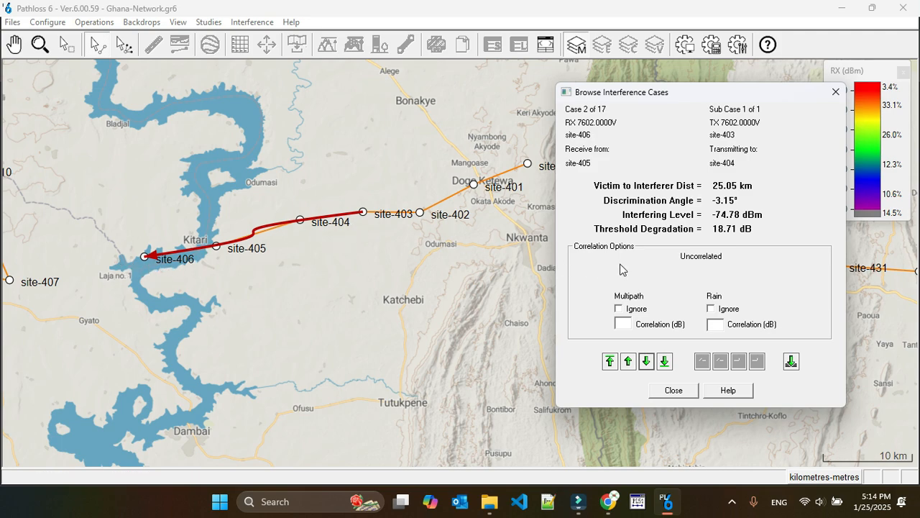
{"action": "left_click", "coordinate": [646, 361]}
{"action": "left_click_drag", "start_coordinate": [201, 353], "coordinate": [390, 372]}
{"action": "mouse_move", "coordinate": [199, 355]}
{"action": "left_mouse_down"}
{"action": "mouse_move", "coordinate": [271, 357]}
{"action": "mouse_move", "coordinate": [206, 350]}
{"action": "mouse_move", "coordinate": [192, 359]}
{"action": "left_mouse_up"}
{"action": "left_click_drag", "start_coordinate": [351, 353], "coordinate": [208, 359]}
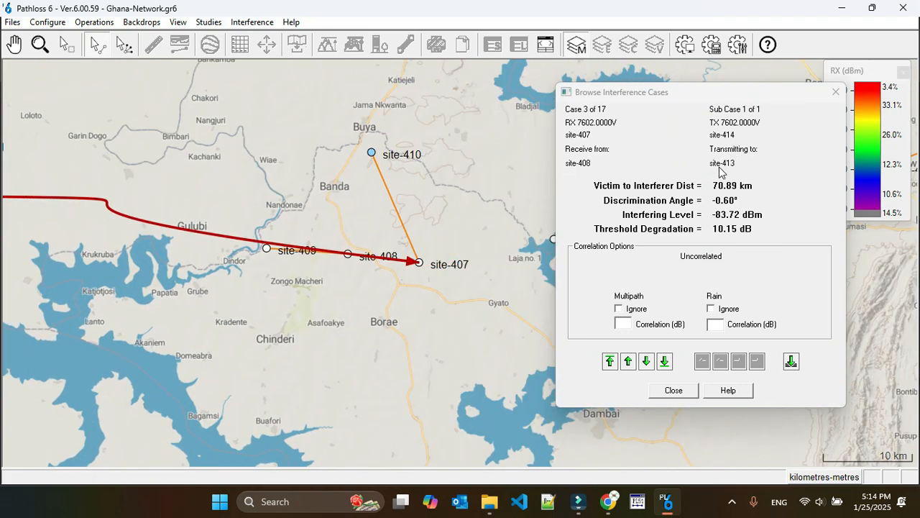
Step: Step through the interference cases to case 11 and examine its path from site-422 to site-427 on the map
{"action": "left_click", "coordinate": [646, 361]}
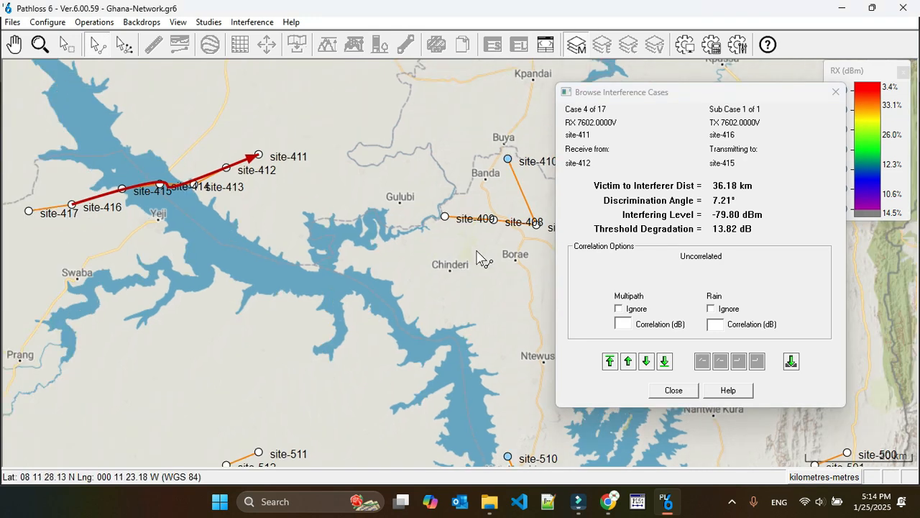
{"action": "left_click", "coordinate": [646, 361]}
{"action": "left_click", "coordinate": [646, 361]}
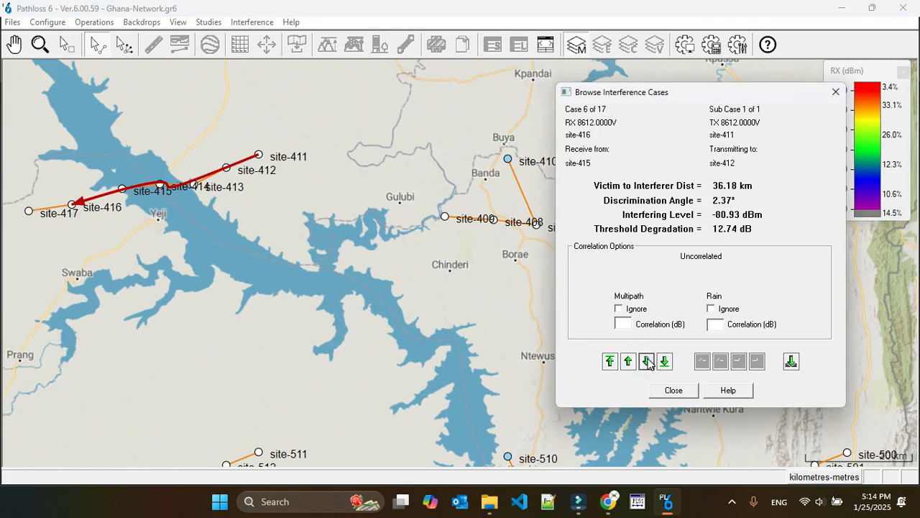
{"action": "left_click", "coordinate": [646, 361]}
{"action": "left_click", "coordinate": [646, 361]}
{"action": "left_click", "coordinate": [646, 361]}
{"action": "left_click", "coordinate": [646, 361]}
{"action": "left_click", "coordinate": [646, 360]}
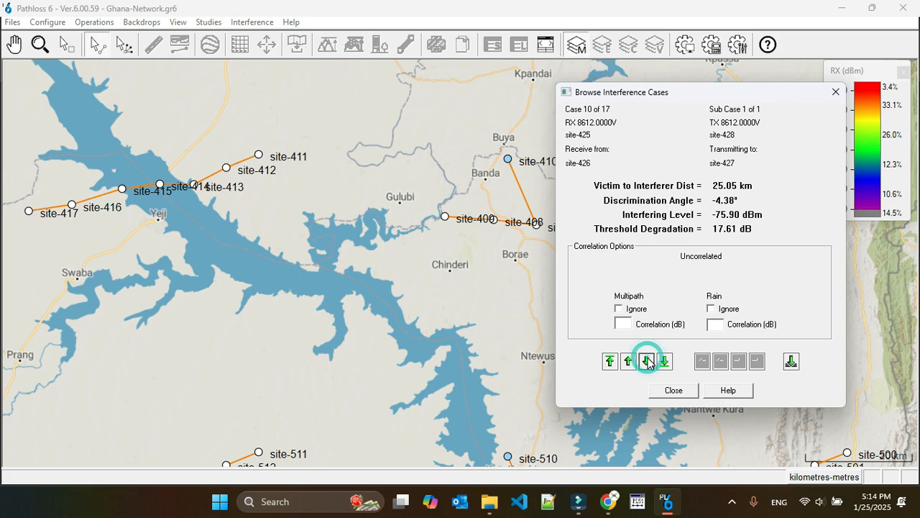
{"action": "left_click", "coordinate": [648, 362]}
{"action": "scroll", "coordinate": [465, 270], "scroll_direction": "down", "scroll_amount": 4}
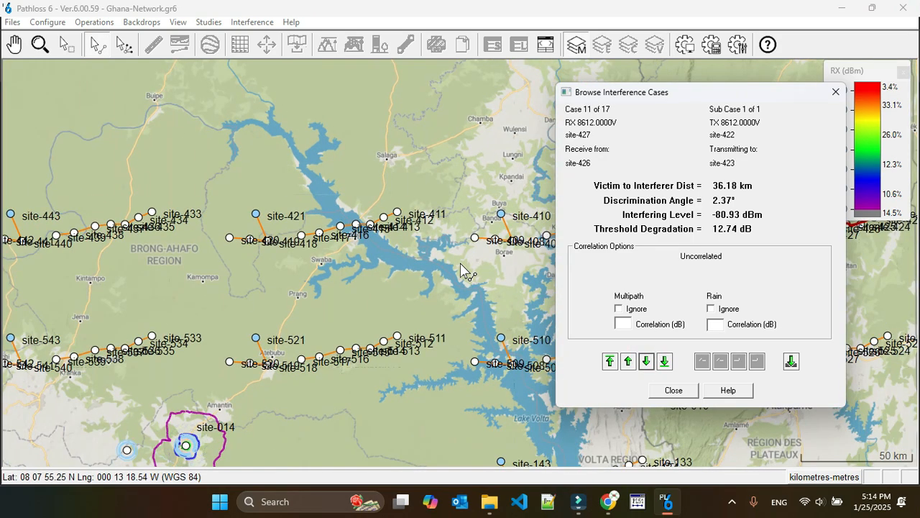
{"action": "left_click_drag", "start_coordinate": [676, 93], "coordinate": [285, 111]}
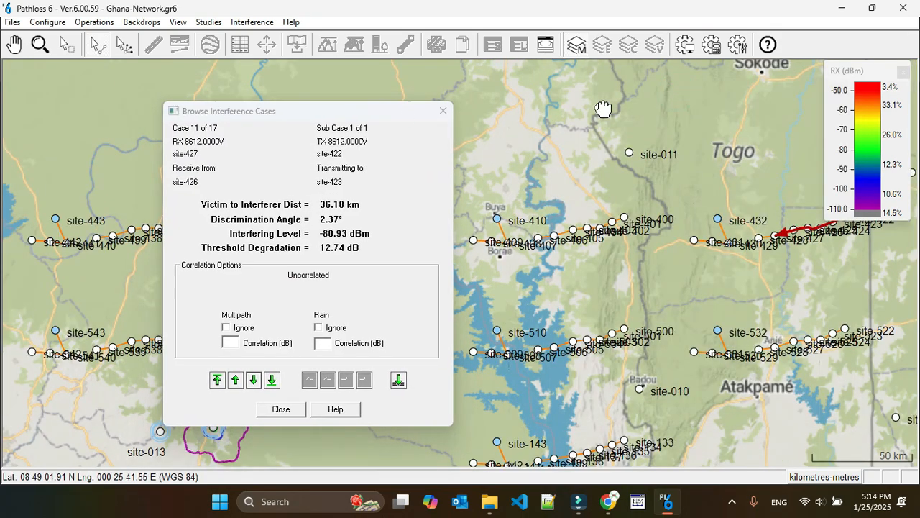
{"action": "left_click_drag", "start_coordinate": [851, 233], "coordinate": [740, 259]}
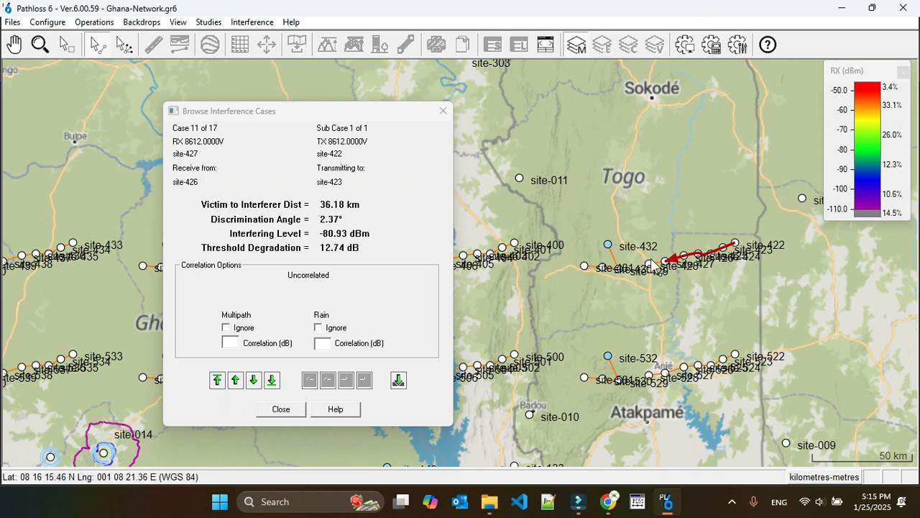
Step: Step through the remaining interference cases from 12 to 17 and close the case browser
{"action": "left_click", "coordinate": [253, 379]}
{"action": "left_click", "coordinate": [253, 380]}
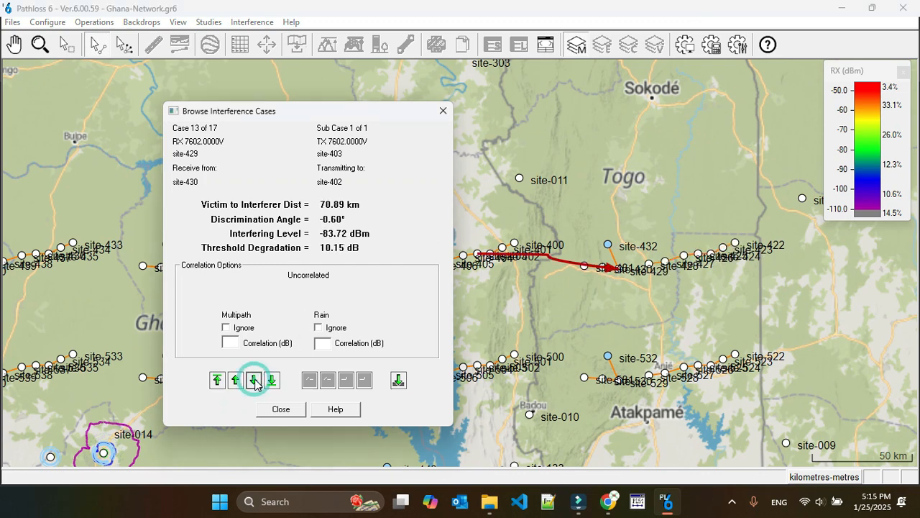
{"action": "left_click", "coordinate": [254, 379]}
{"action": "left_click_drag", "start_coordinate": [322, 113], "coordinate": [414, 101]}
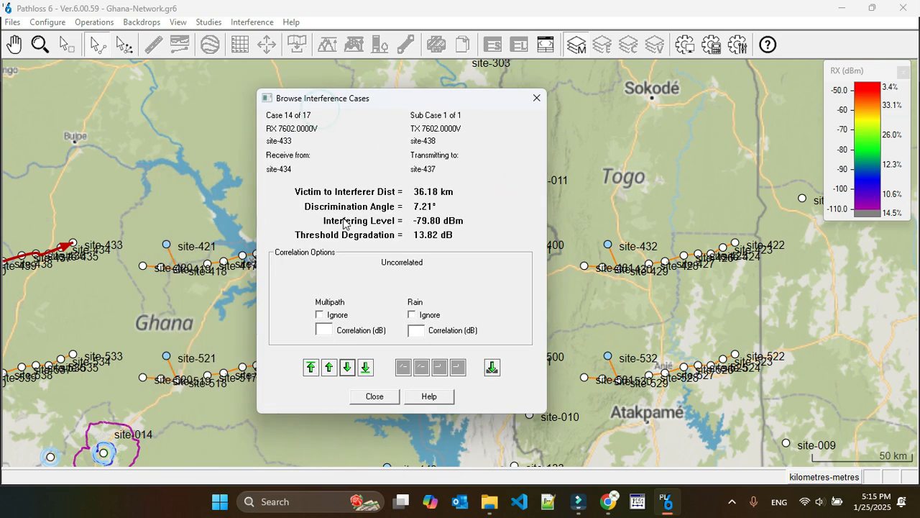
{"action": "left_click", "coordinate": [348, 368]}
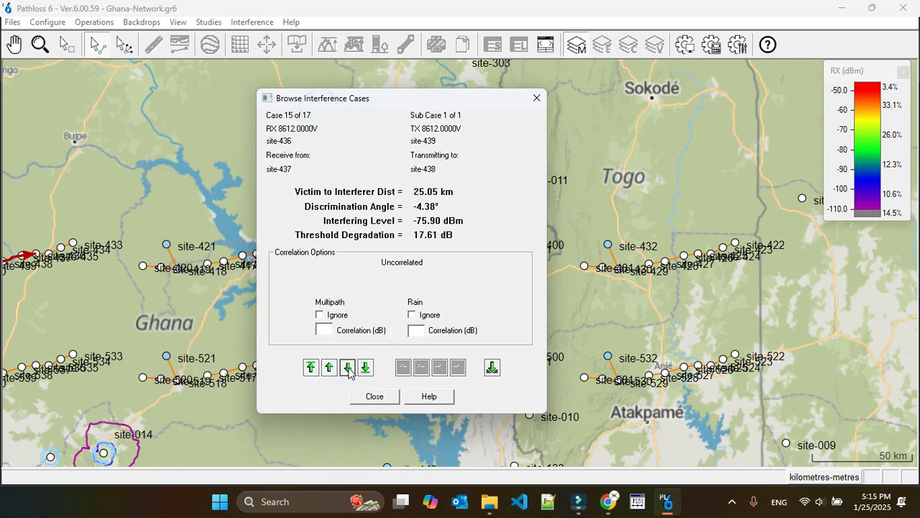
{"action": "left_click", "coordinate": [348, 368]}
{"action": "left_click", "coordinate": [348, 368]}
{"action": "left_click", "coordinate": [537, 98]}
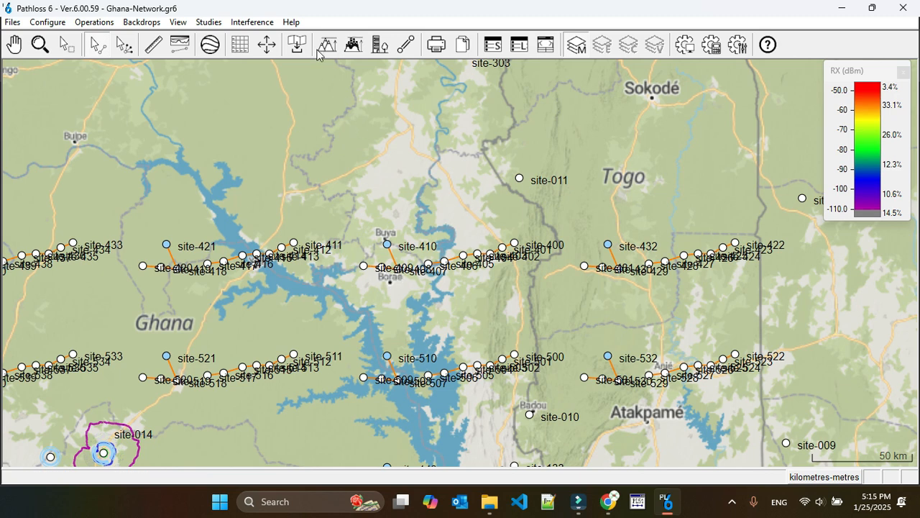
Step: Calculate the intra-system interference of Phase-3 against Phase-3 with a threshold degradation objective of 3 dB
{"action": "left_click", "coordinate": [253, 22]}
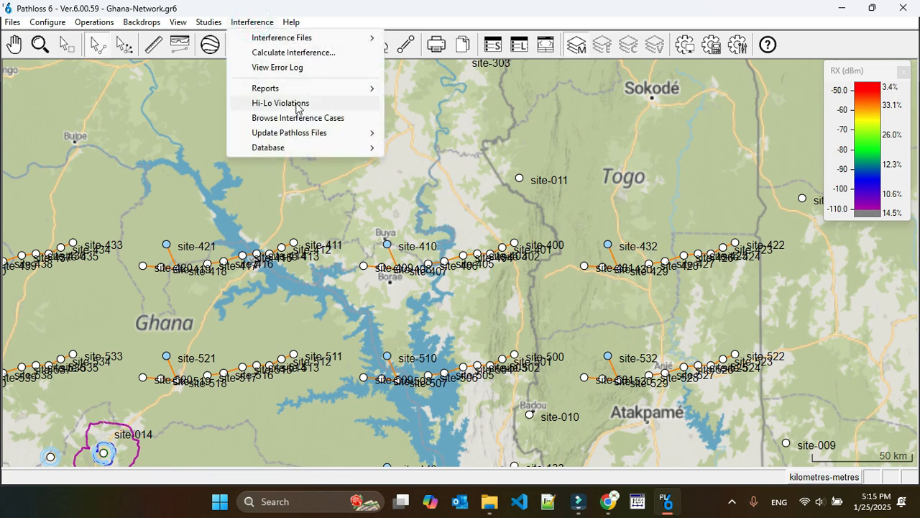
{"action": "left_click", "coordinate": [302, 53]}
{"action": "left_click", "coordinate": [517, 268]}
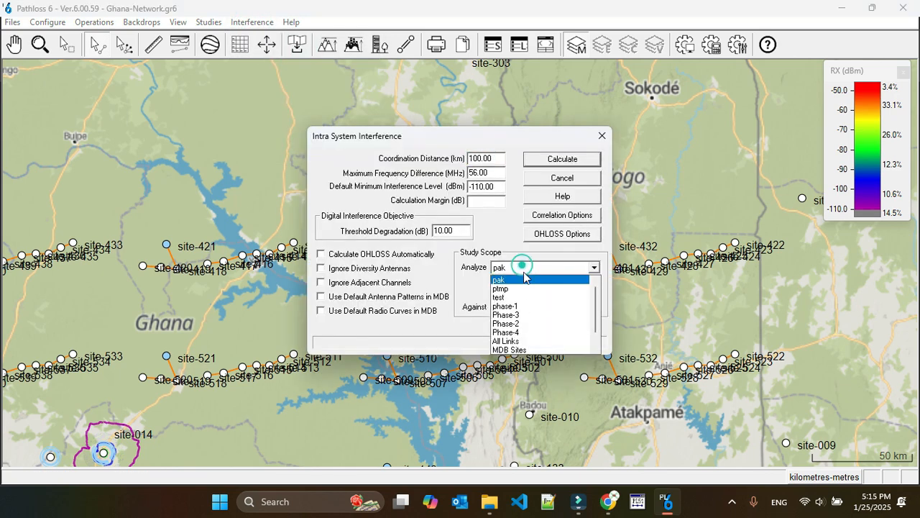
{"action": "left_click", "coordinate": [525, 313]}
{"action": "left_click", "coordinate": [525, 312]}
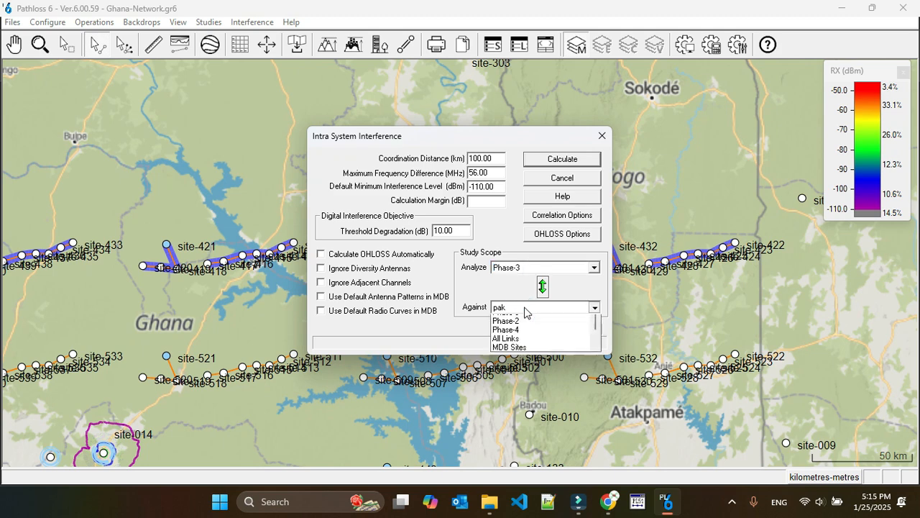
{"action": "left_click", "coordinate": [523, 351]}
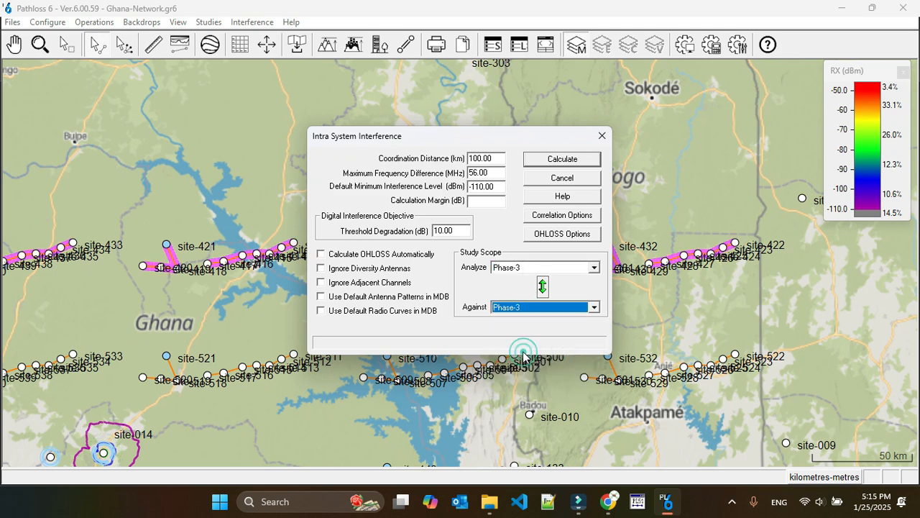
{"action": "double_click", "coordinate": [437, 230]}
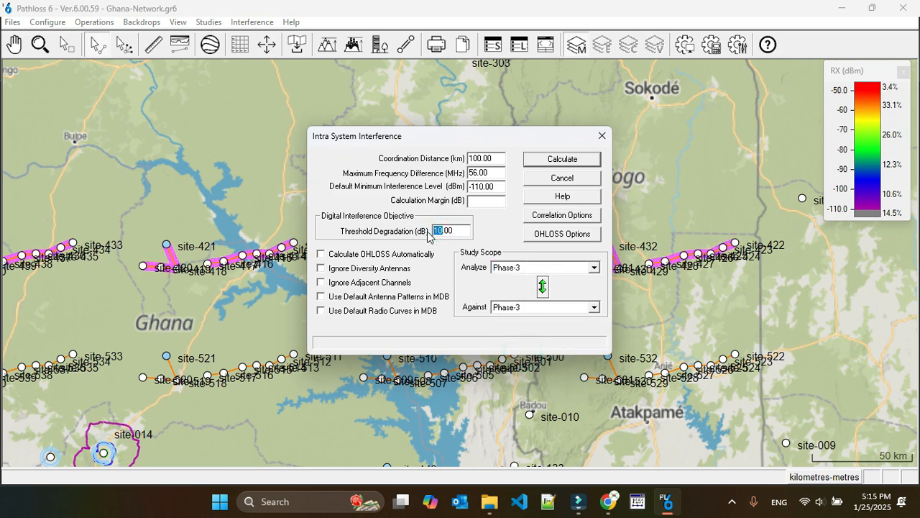
{"action": "type", "text": "3"}
{"action": "key", "text": "Return"}
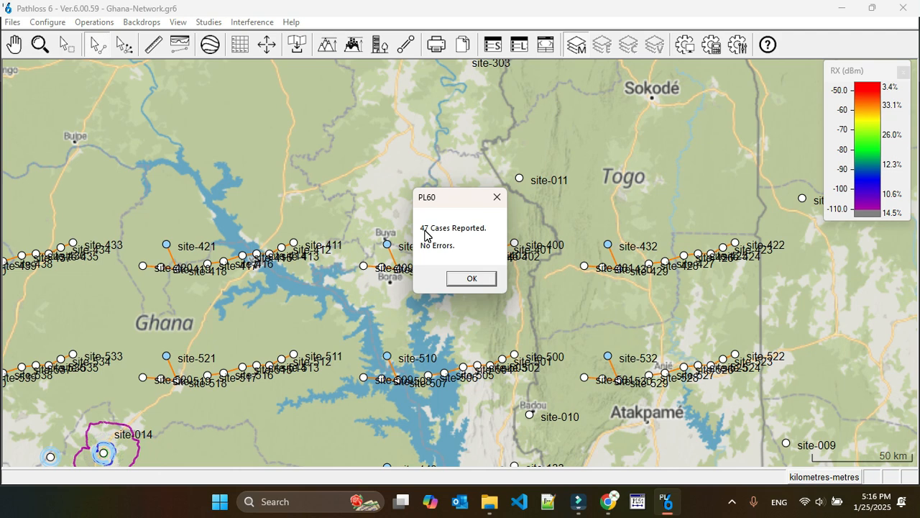
{"action": "left_click", "coordinate": [468, 279]}
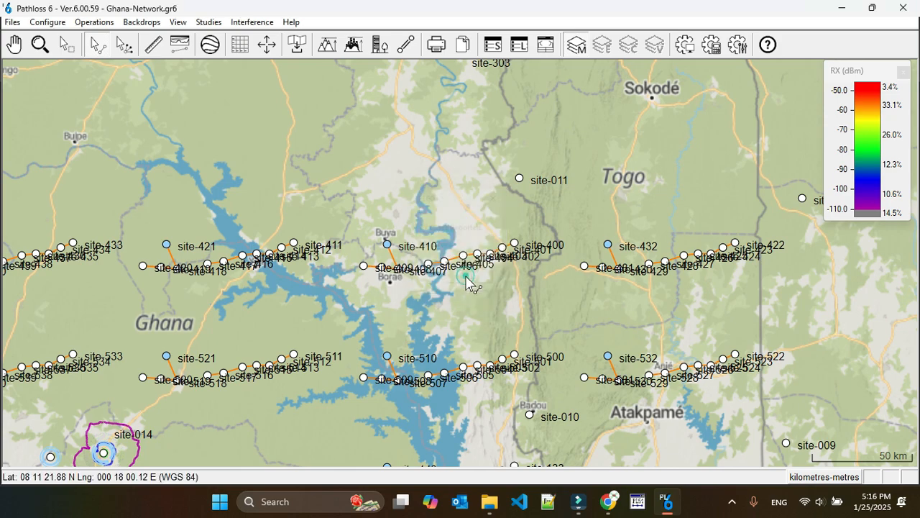
Step: Set the threshold degradation objective to 10 dB and calculate the interference of pak against pak
{"action": "left_click", "coordinate": [257, 24]}
{"action": "left_click", "coordinate": [315, 53]}
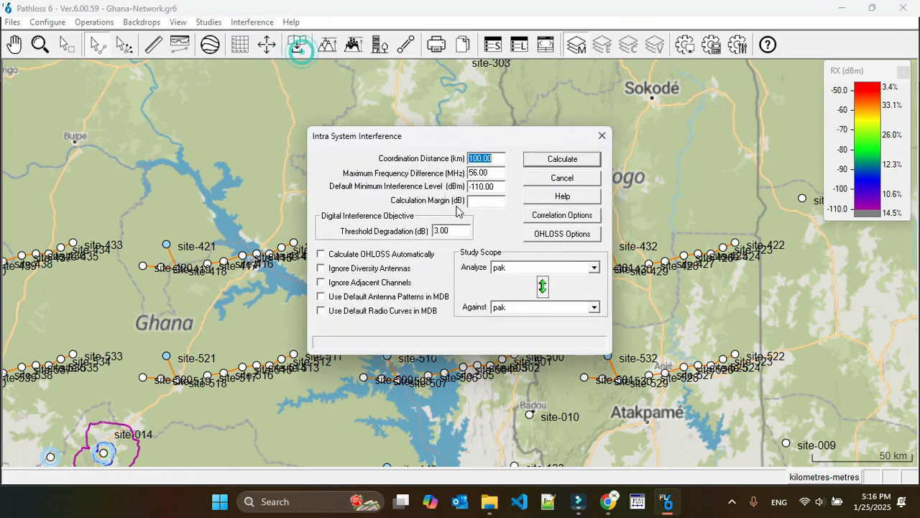
{"action": "left_click", "coordinate": [438, 231]}
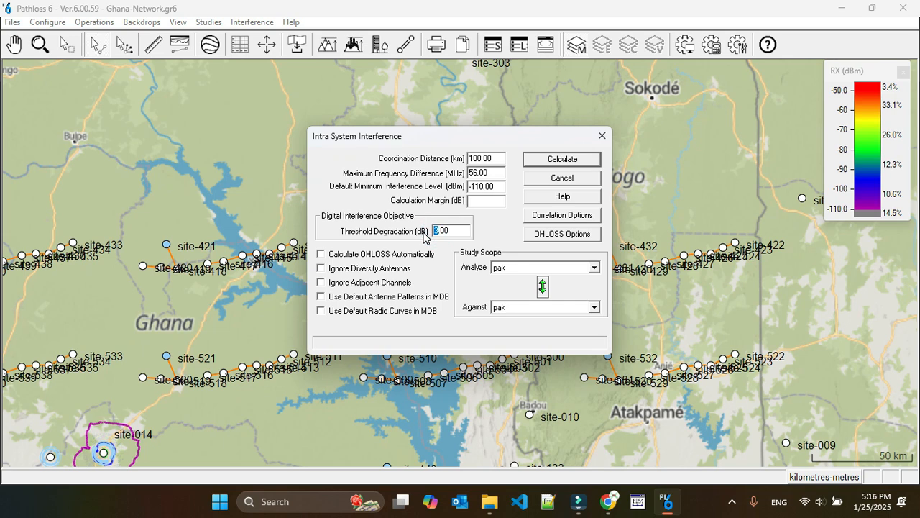
{"action": "type", "text": "20"}
{"action": "left_click", "coordinate": [562, 159]}
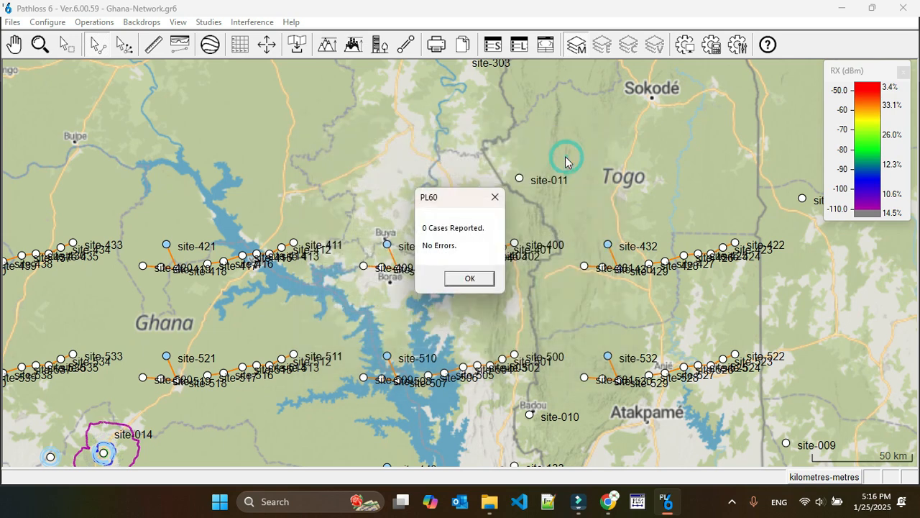
{"action": "left_click", "coordinate": [467, 278]}
Step: Calculate the intra-system interference of Phase-3 against Phase-3 using the 10 dB threshold degradation objective
{"action": "left_click", "coordinate": [251, 22]}
{"action": "left_click", "coordinate": [281, 51]}
{"action": "left_click", "coordinate": [539, 267]}
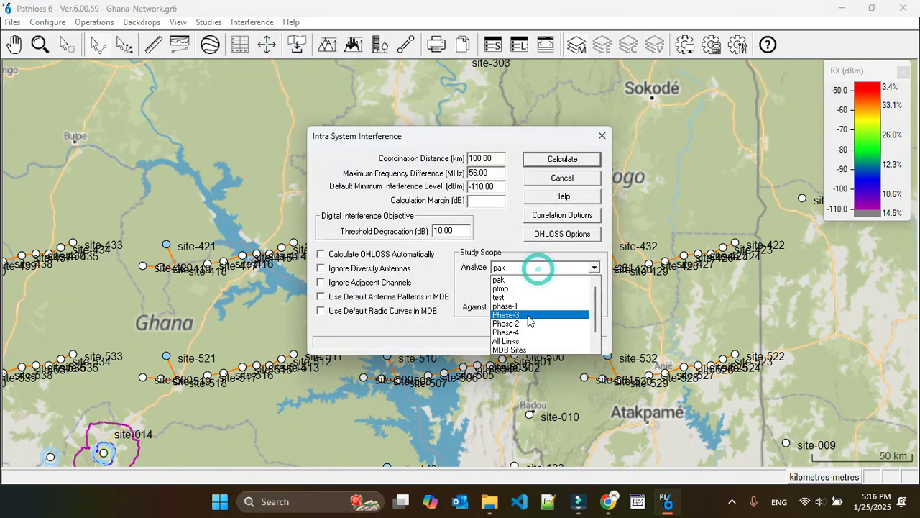
{"action": "left_click", "coordinate": [526, 315]}
{"action": "left_click", "coordinate": [527, 314]}
{"action": "left_click", "coordinate": [528, 352]}
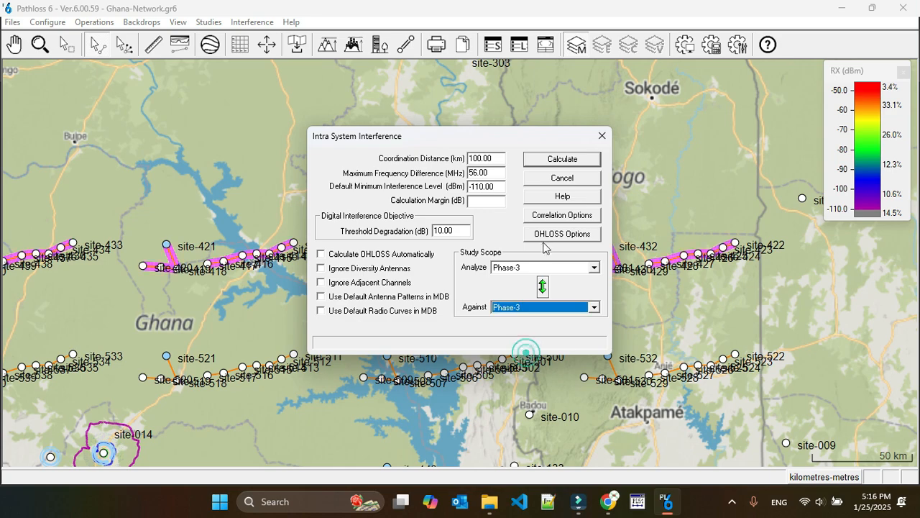
{"action": "left_click", "coordinate": [549, 165]}
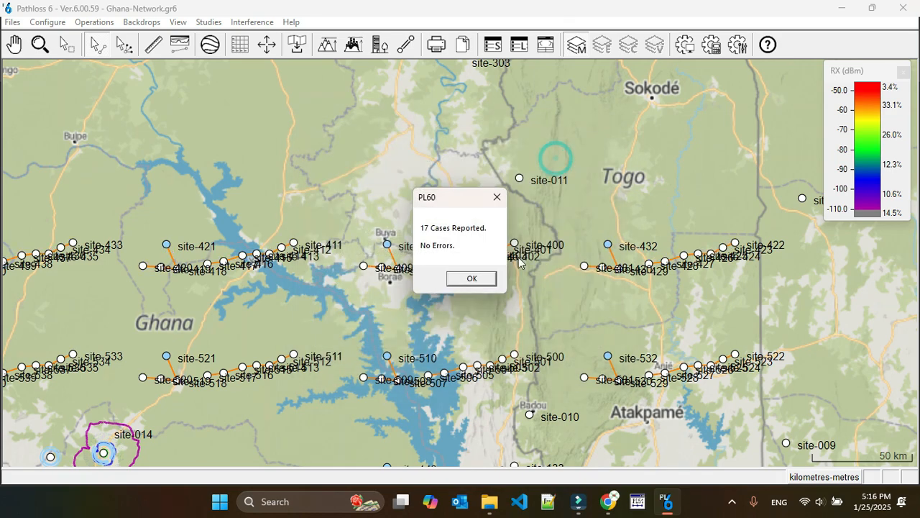
{"action": "left_click", "coordinate": [470, 282]}
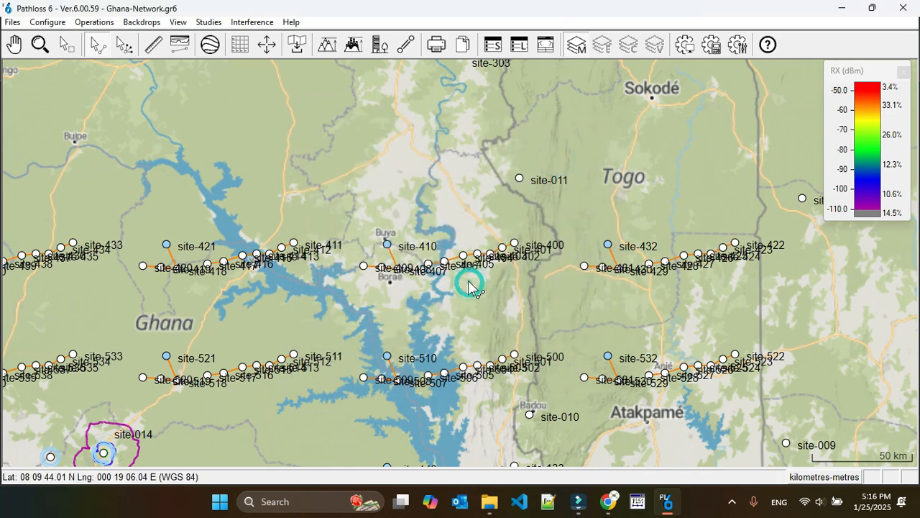
Step: Browse the recalculated interference cases, check which sites the first case involves, and close the browser
{"action": "left_click", "coordinate": [255, 21]}
{"action": "left_click", "coordinate": [298, 118]}
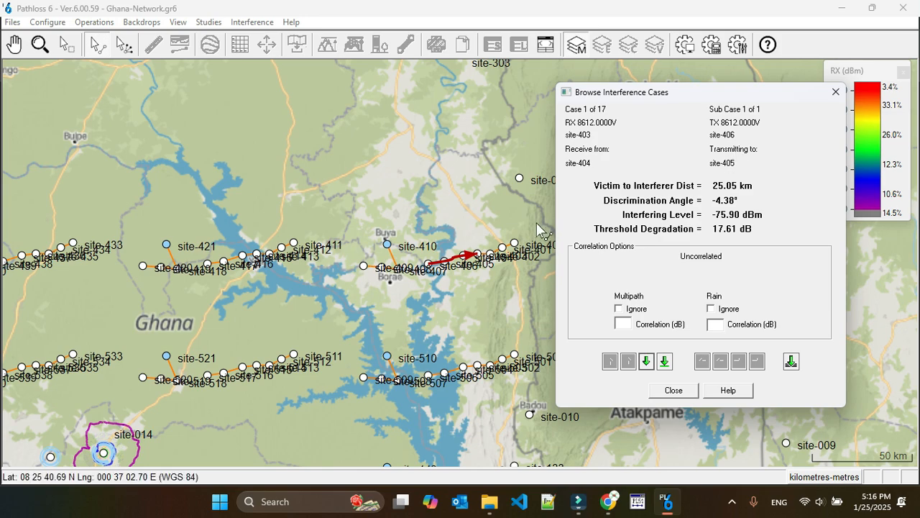
{"action": "left_click", "coordinate": [673, 389]}
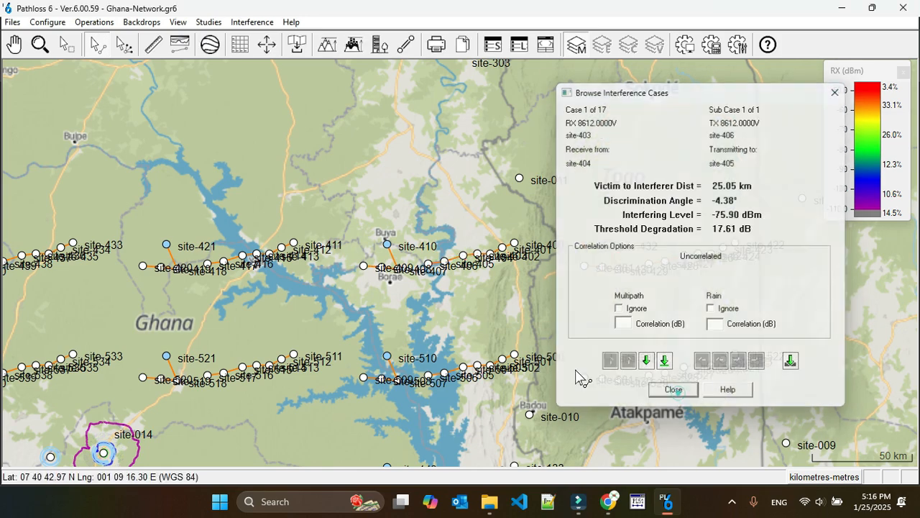
Step: Open the transmission analysis of the site-406 to site-405 link and its channel table
{"action": "scroll", "coordinate": [464, 277], "scroll_direction": "up", "scroll_amount": 1}
{"action": "scroll", "coordinate": [463, 272], "scroll_direction": "up", "scroll_amount": 1}
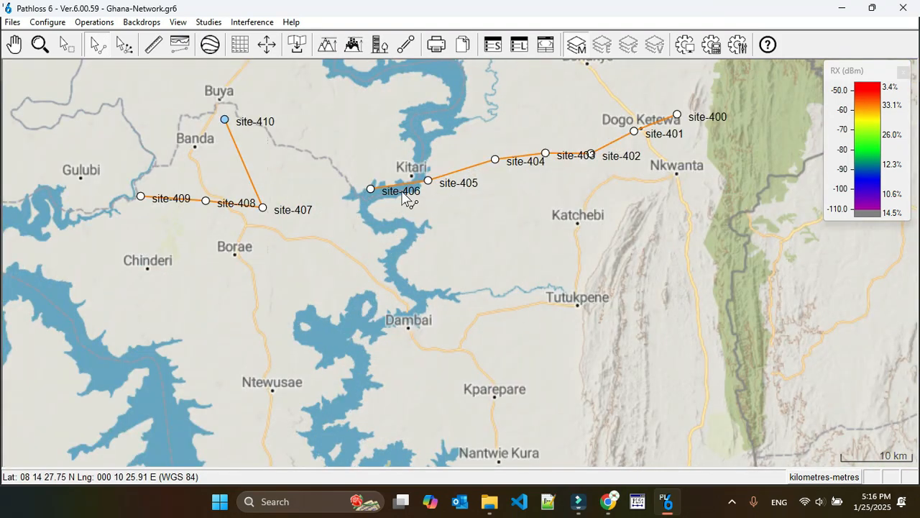
{"action": "right_click", "coordinate": [402, 189]}
{"action": "left_click", "coordinate": [395, 192]}
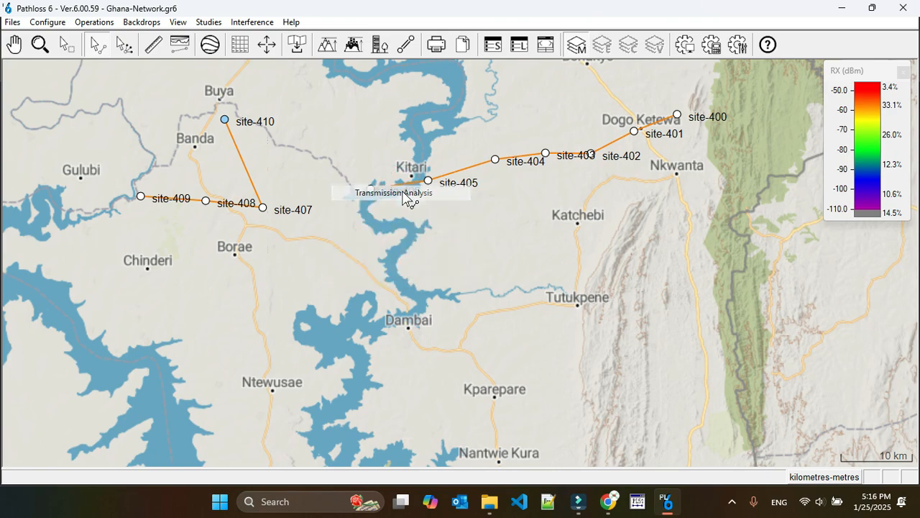
{"action": "left_click", "coordinate": [138, 236]}
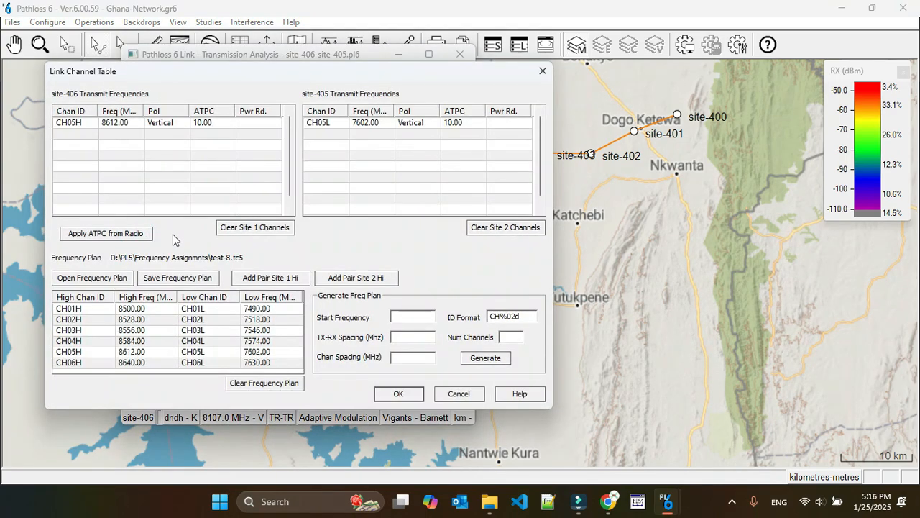
Step: Clear both sites' channels and assign the CH01H/CH01L frequency pair with site-406 transmitting high
{"action": "left_click", "coordinate": [249, 228]}
{"action": "left_click", "coordinate": [502, 228]}
{"action": "left_click", "coordinate": [60, 309]}
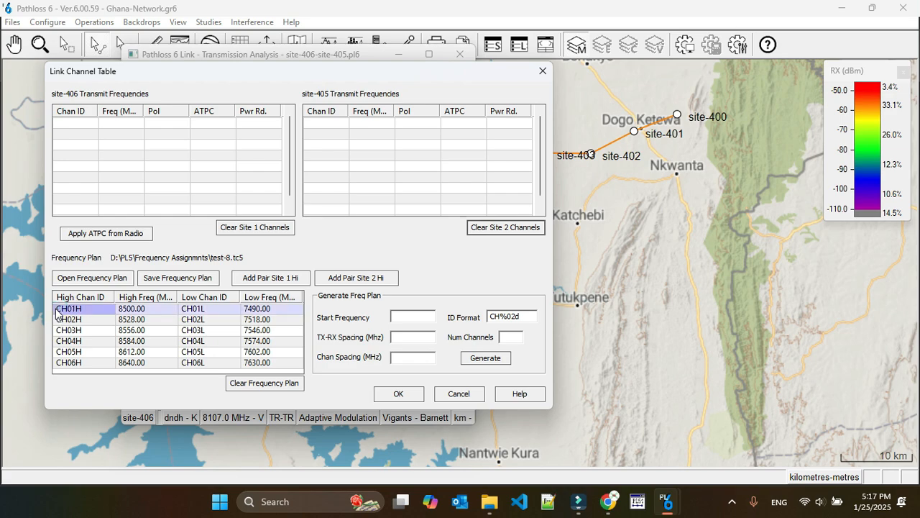
{"action": "left_click", "coordinate": [273, 280]}
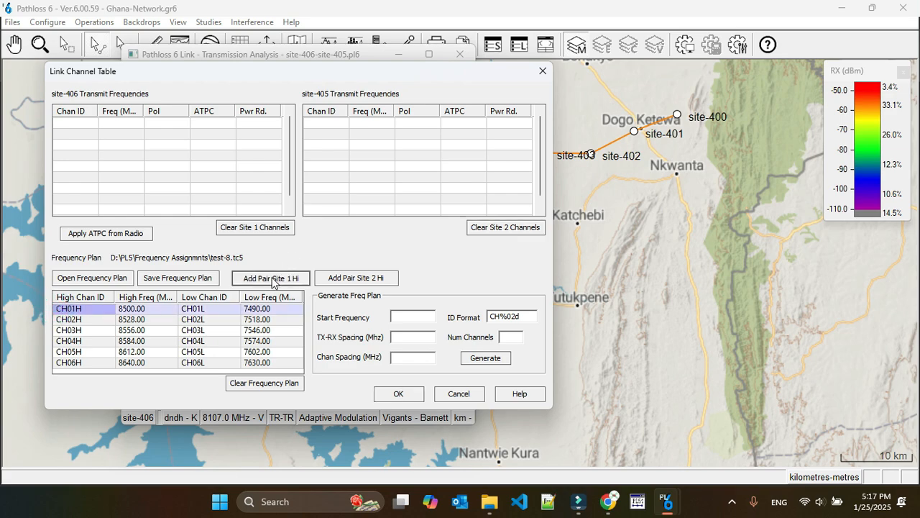
{"action": "key", "text": "Return"}
Step: Close the site-406 to site-405 link's transmission analysis and save the changes to the link
{"action": "left_click", "coordinate": [324, 269]}
{"action": "left_click", "coordinate": [459, 56]}
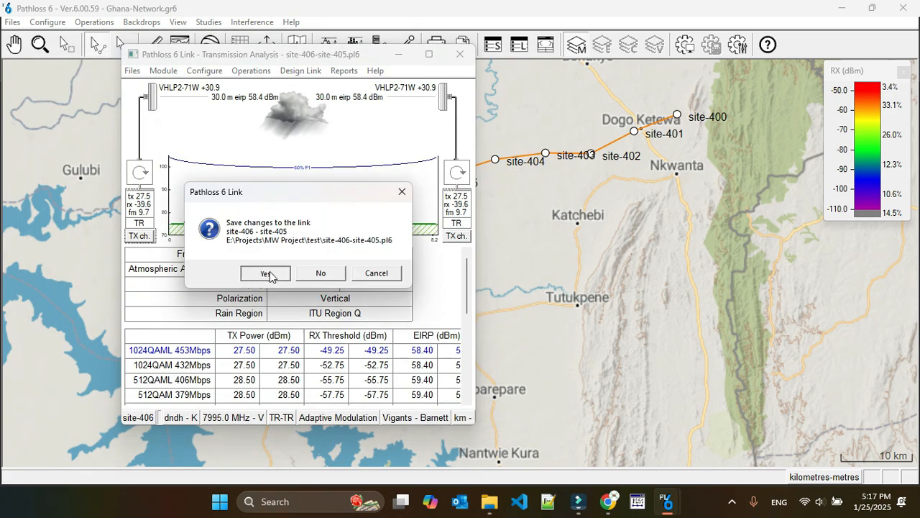
{"action": "left_click", "coordinate": [268, 271]}
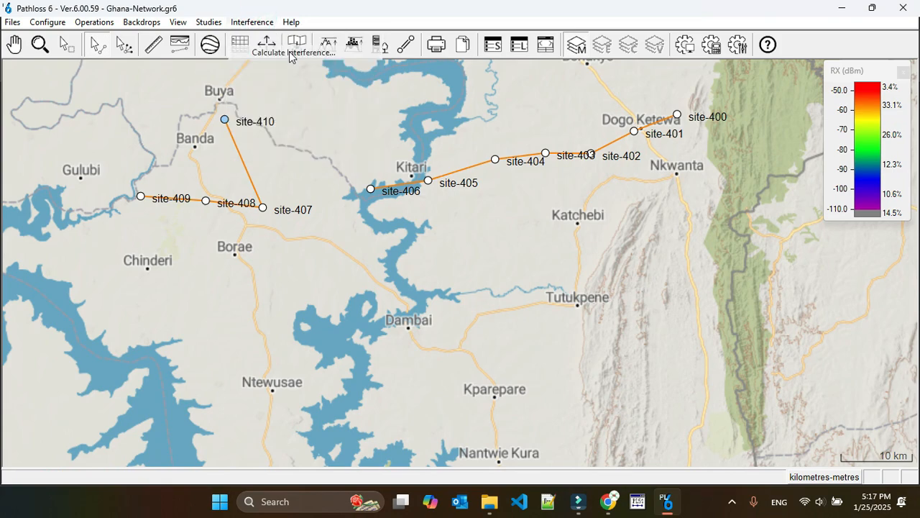
Step: Calculate the intra-system interference with Phase-3 analyzed against Phase-3
{"action": "left_click", "coordinate": [297, 45]}
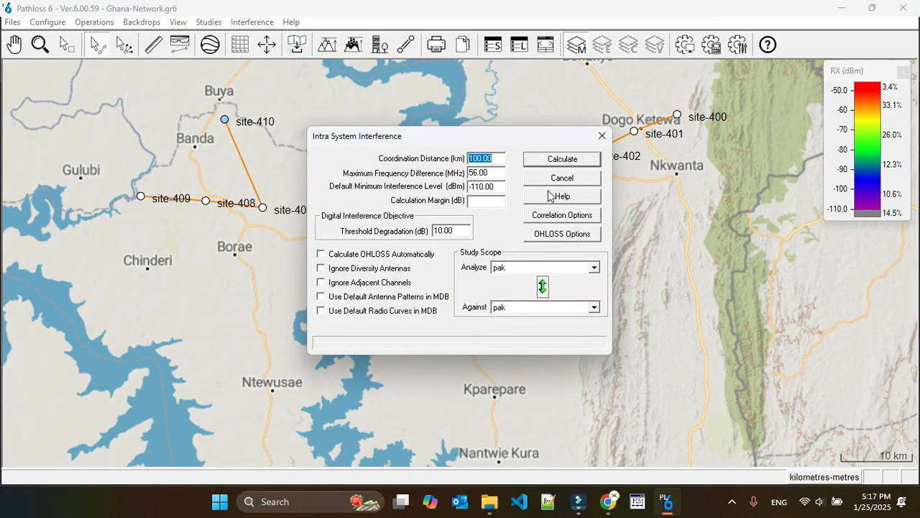
{"action": "left_click", "coordinate": [519, 267]}
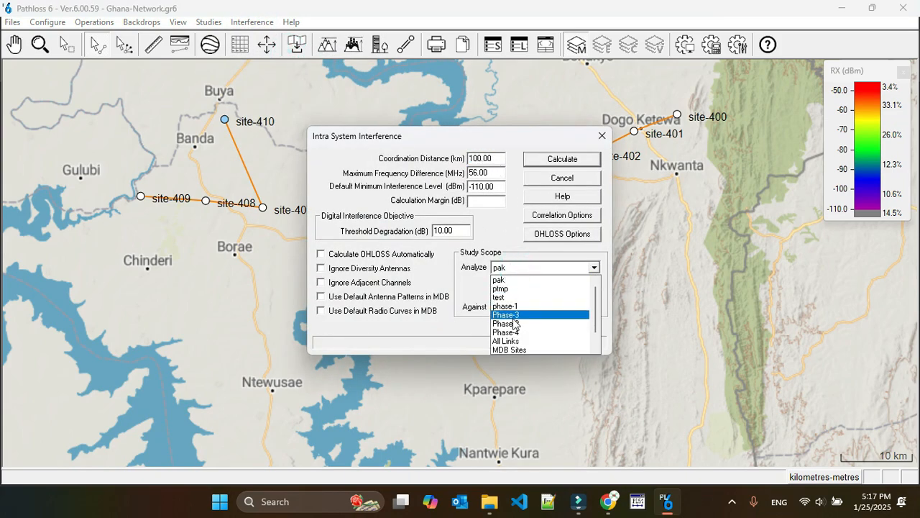
{"action": "left_click", "coordinate": [513, 322]}
{"action": "left_click", "coordinate": [519, 309]}
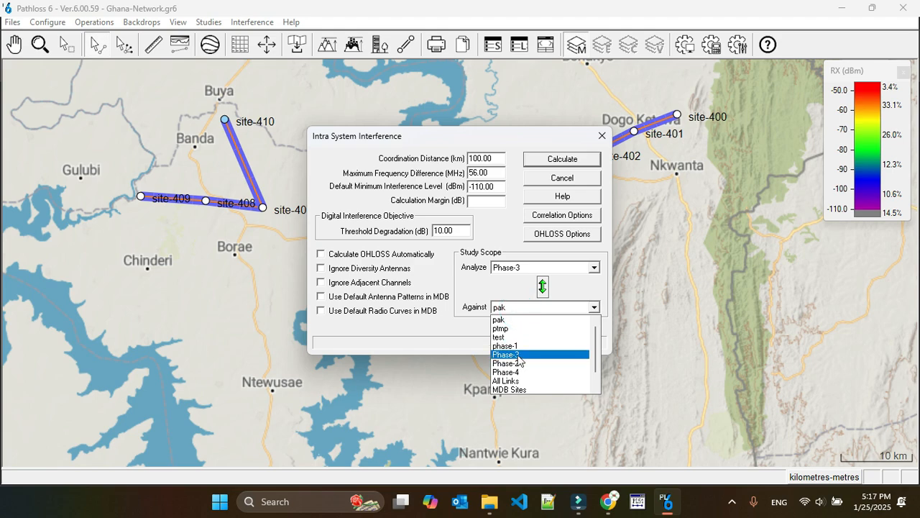
{"action": "left_click", "coordinate": [517, 353]}
{"action": "left_click_drag", "start_coordinate": [520, 139], "coordinate": [466, 188]}
{"action": "left_click", "coordinate": [504, 209]}
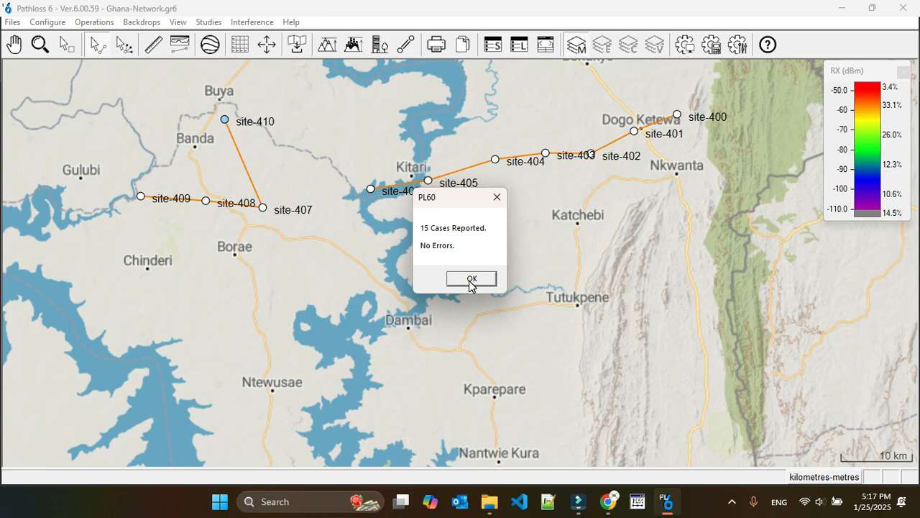
{"action": "left_click", "coordinate": [471, 279]}
Step: Browse the recalculated interference cases, check which victim and interferer sites the first case involves, and close the browser
{"action": "left_click", "coordinate": [252, 21]}
{"action": "left_click", "coordinate": [304, 119]}
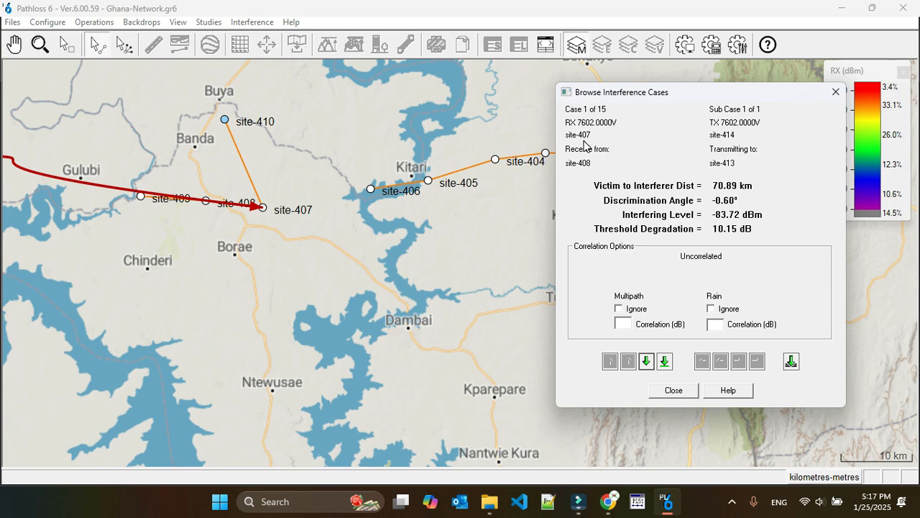
{"action": "left_click", "coordinate": [673, 391]}
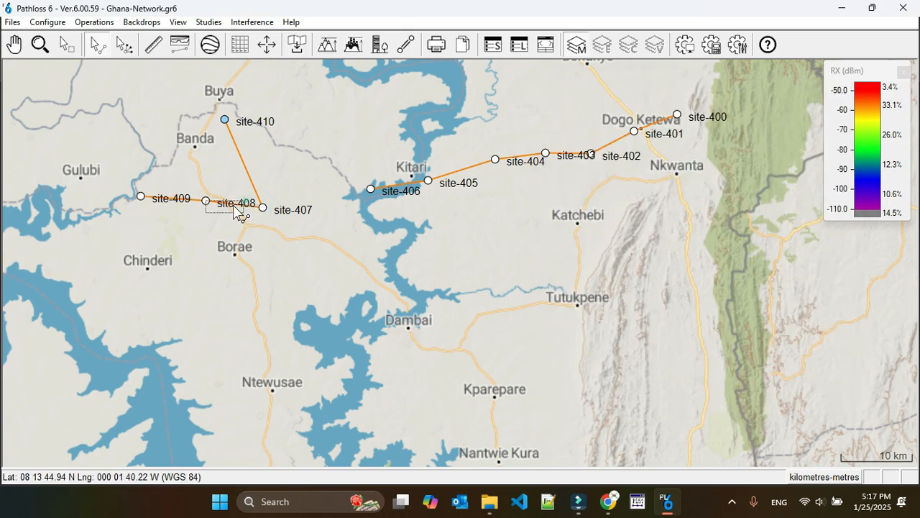
Step: Open the channel table of the site-408 to site-407 link and clear both sites' channels
{"action": "double_click", "coordinate": [236, 207]}
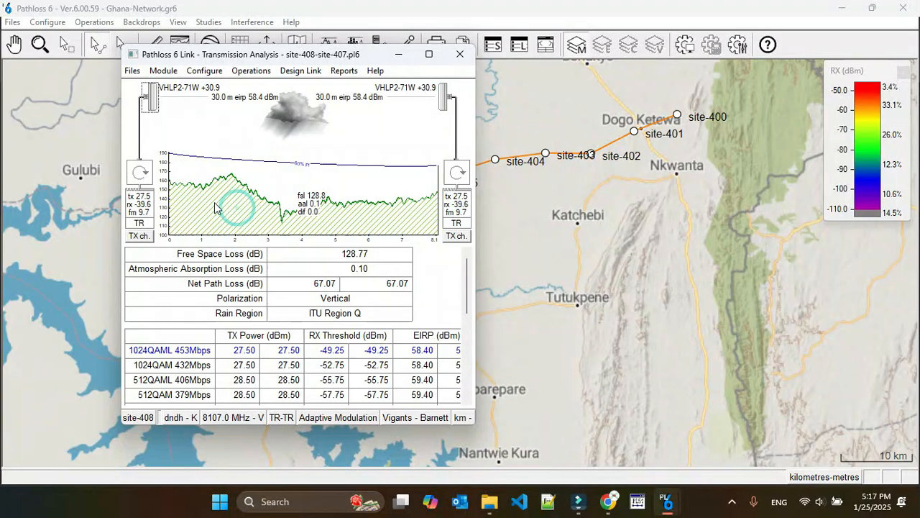
{"action": "left_click", "coordinate": [140, 235]}
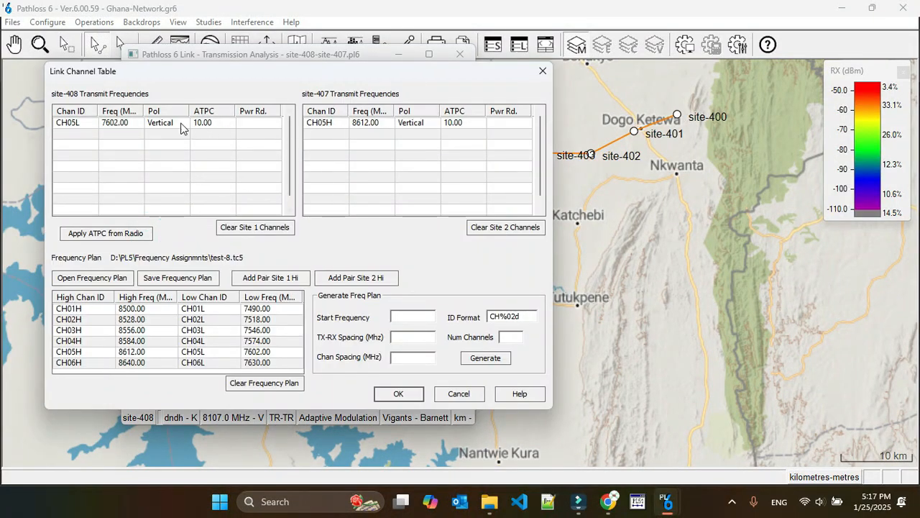
{"action": "left_click", "coordinate": [75, 122]}
{"action": "left_click", "coordinate": [494, 227]}
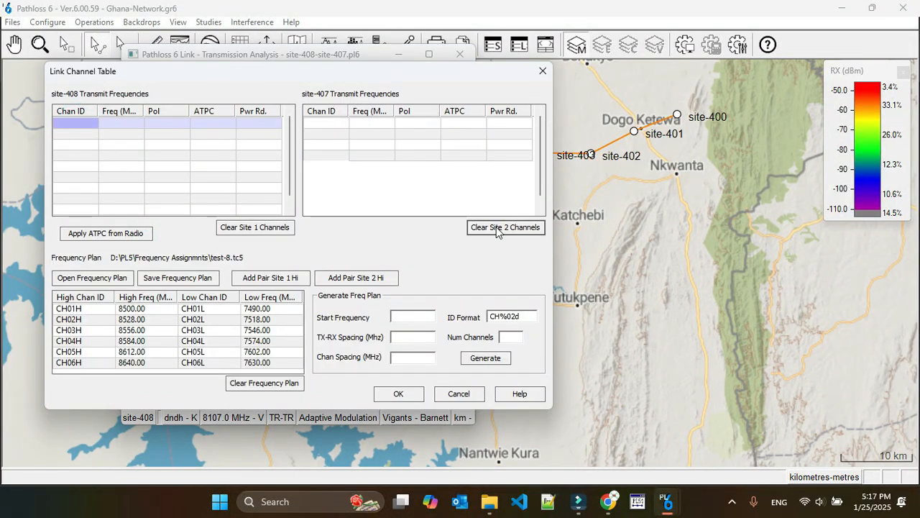
Step: Assign the CH03H/CH03L pair with site-407 transmitting high, update the design frequency to the channel average, and save the link
{"action": "left_click", "coordinate": [63, 330]}
{"action": "left_click", "coordinate": [351, 279]}
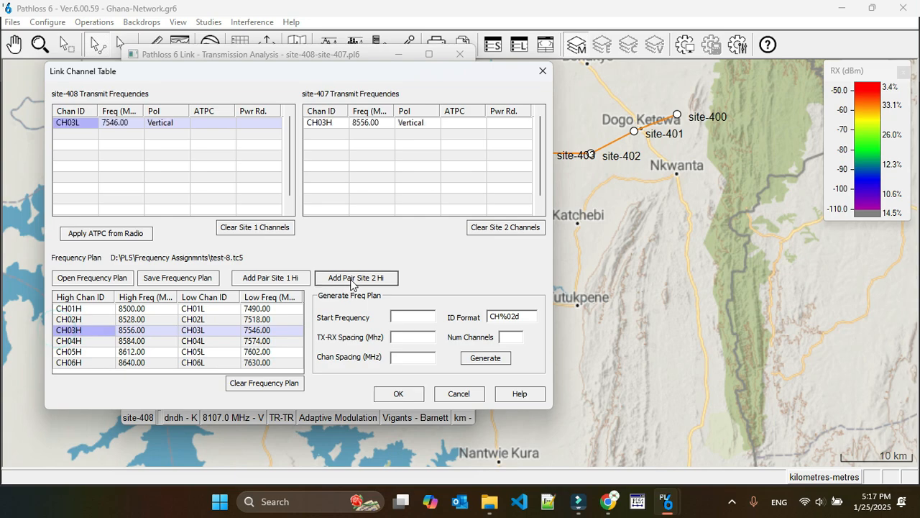
{"action": "left_click", "coordinate": [380, 394]}
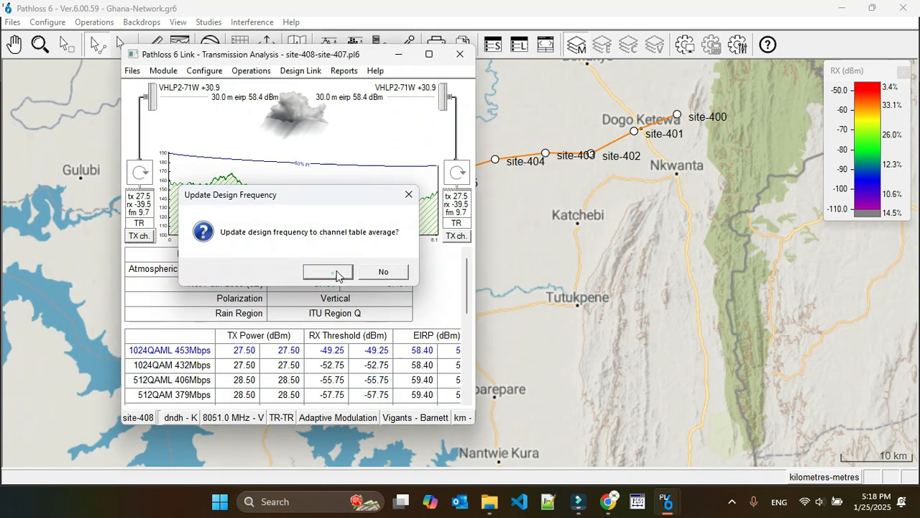
{"action": "left_click", "coordinate": [332, 271]}
{"action": "left_click", "coordinate": [460, 54]}
{"action": "left_click", "coordinate": [266, 271]}
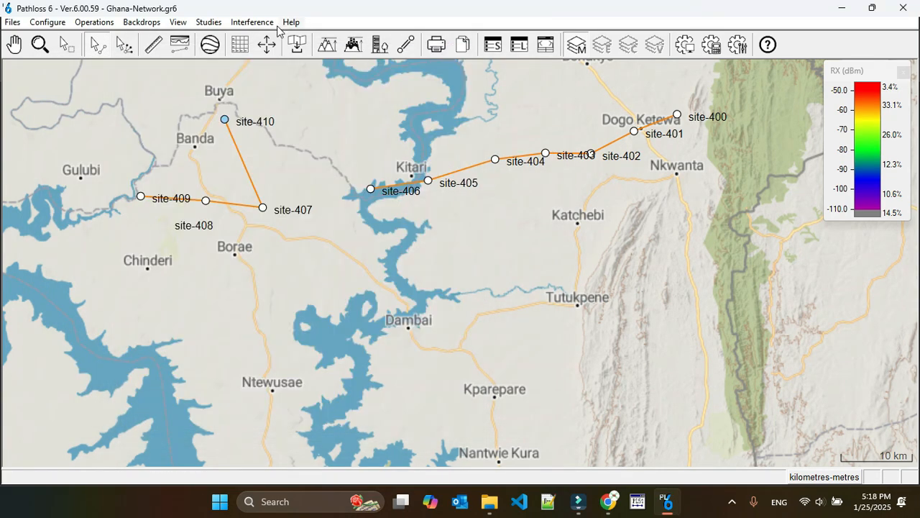
Step: Recalculate the intra-system interference for Phase-3 against Phase-3 using the new site-408 to site-407 channels
{"action": "left_click", "coordinate": [253, 22]}
{"action": "left_click", "coordinate": [286, 53]}
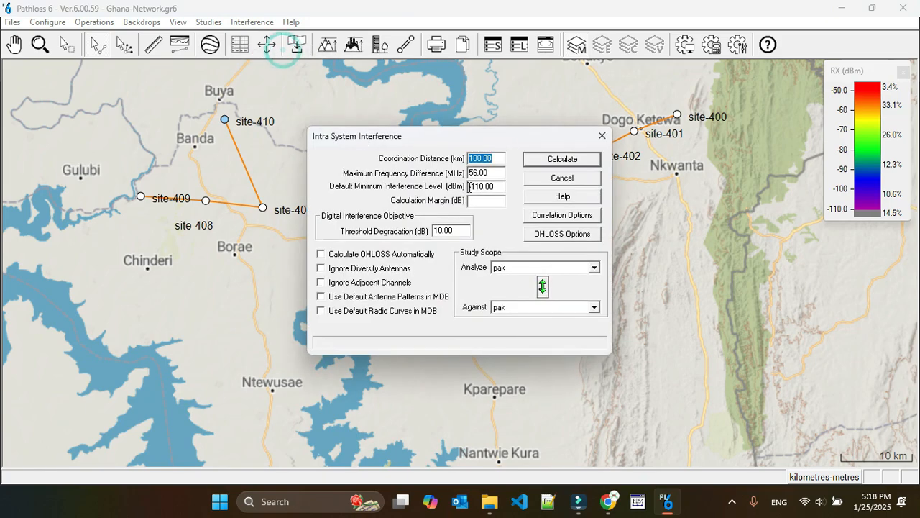
{"action": "left_click", "coordinate": [533, 268]}
{"action": "left_click", "coordinate": [518, 316]}
{"action": "left_click", "coordinate": [520, 308]}
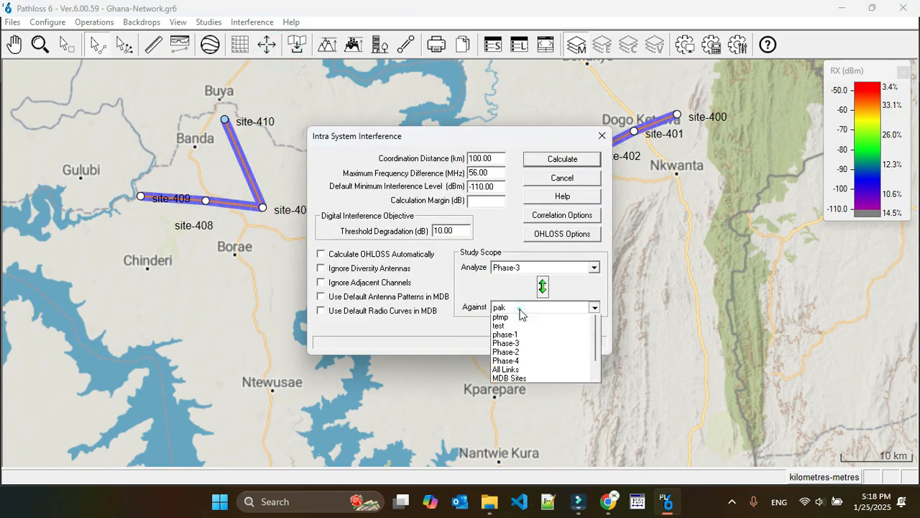
{"action": "left_click", "coordinate": [519, 354]}
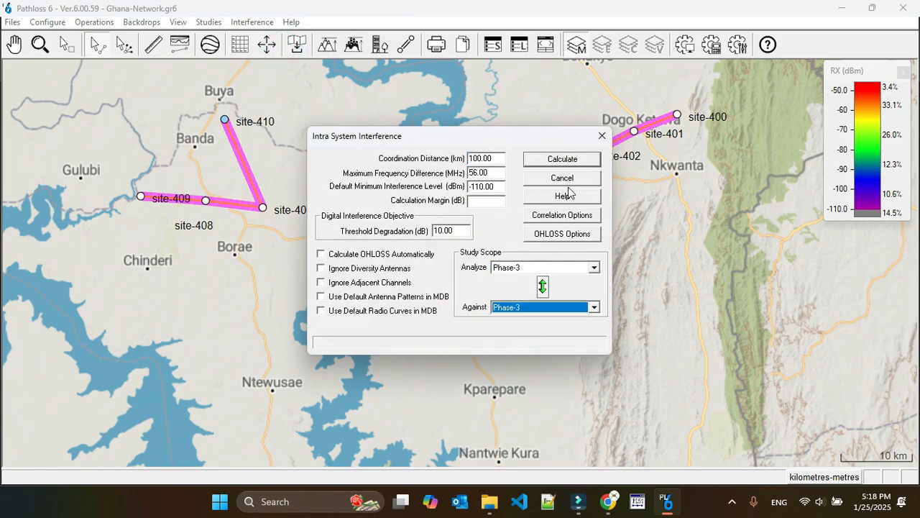
{"action": "left_click", "coordinate": [577, 163]}
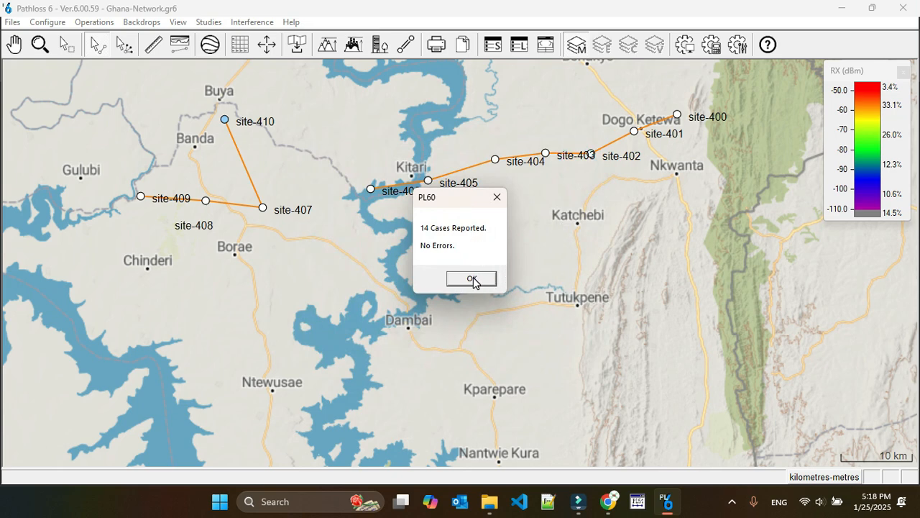
{"action": "left_click", "coordinate": [472, 280]}
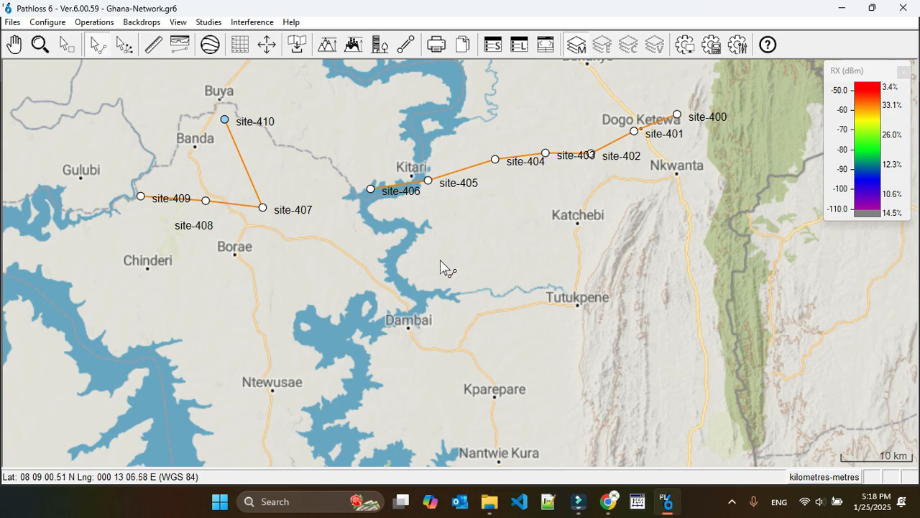
Step: Repeat the intra-system interference calculation with Phase-3 as both the analyzed and the opposing group
{"action": "left_click", "coordinate": [251, 22]}
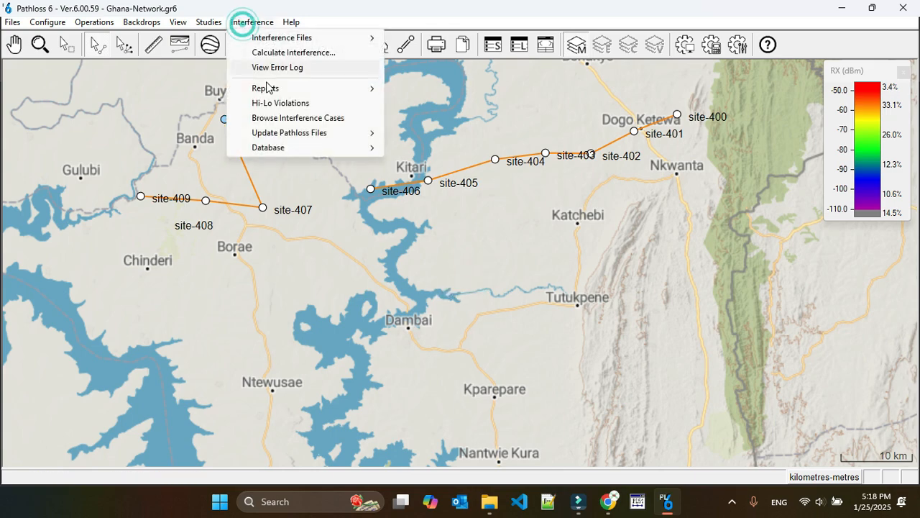
{"action": "left_click", "coordinate": [291, 52]}
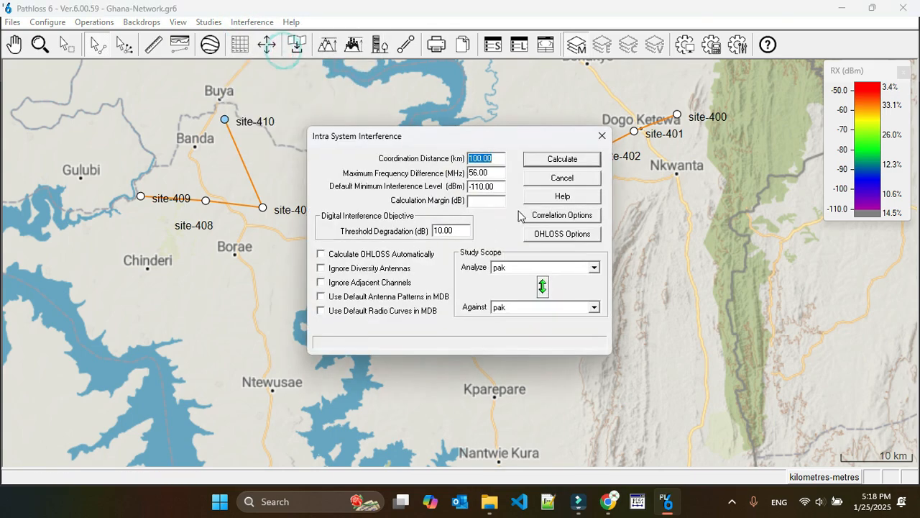
{"action": "left_click", "coordinate": [546, 267]}
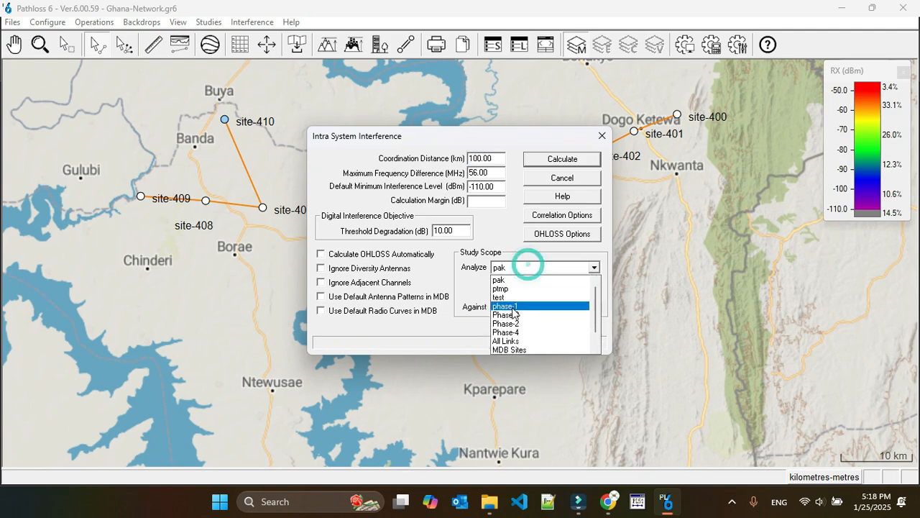
{"action": "left_click", "coordinate": [517, 300]}
{"action": "left_click", "coordinate": [517, 307]}
{"action": "left_click", "coordinate": [517, 353]}
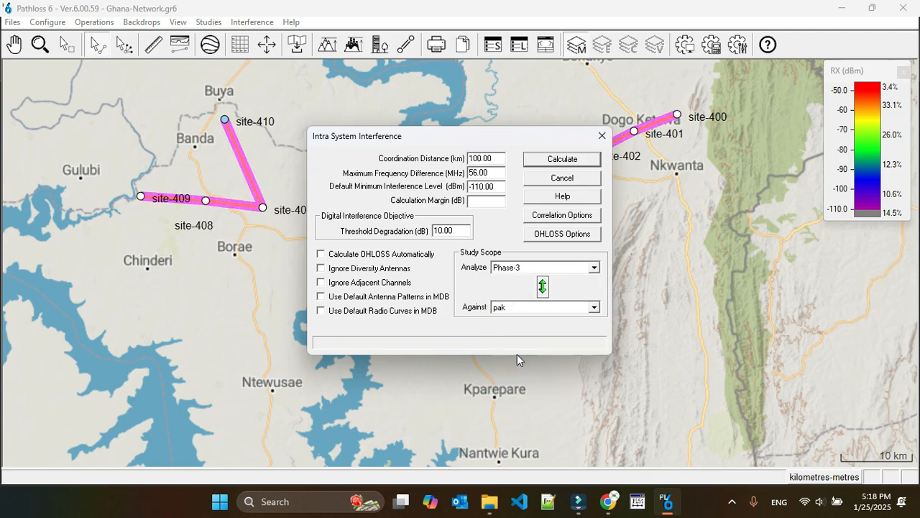
{"action": "left_click", "coordinate": [553, 164]}
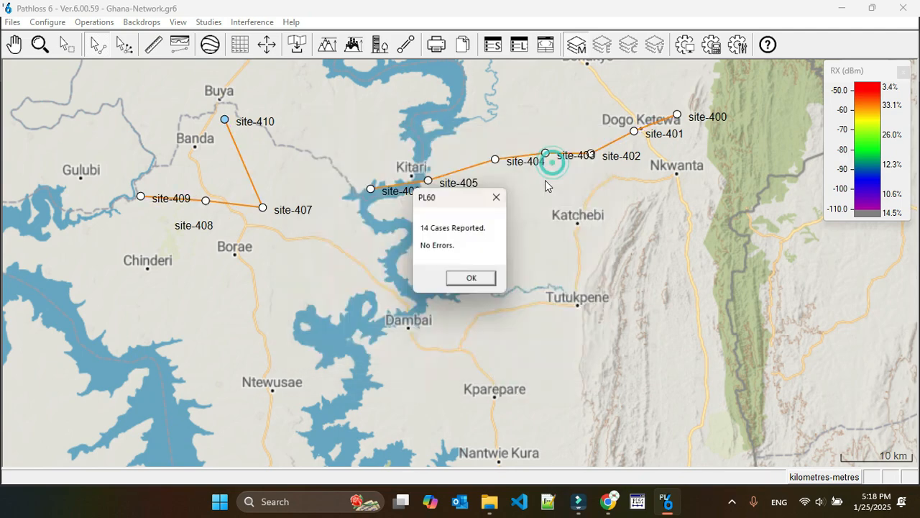
{"action": "left_click", "coordinate": [473, 279]}
Step: Browse the interference cases, locate the first case's sites on the map, and close the browser
{"action": "left_click", "coordinate": [243, 21]}
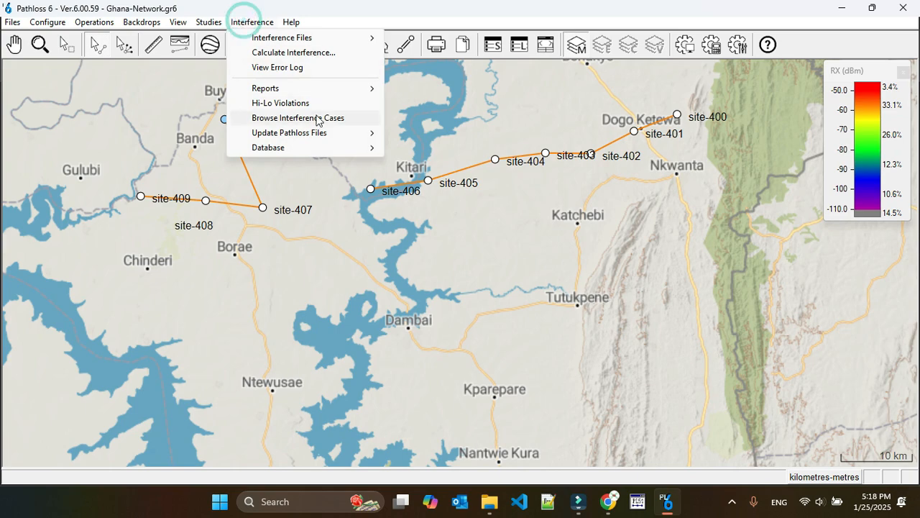
{"action": "left_click", "coordinate": [287, 117]}
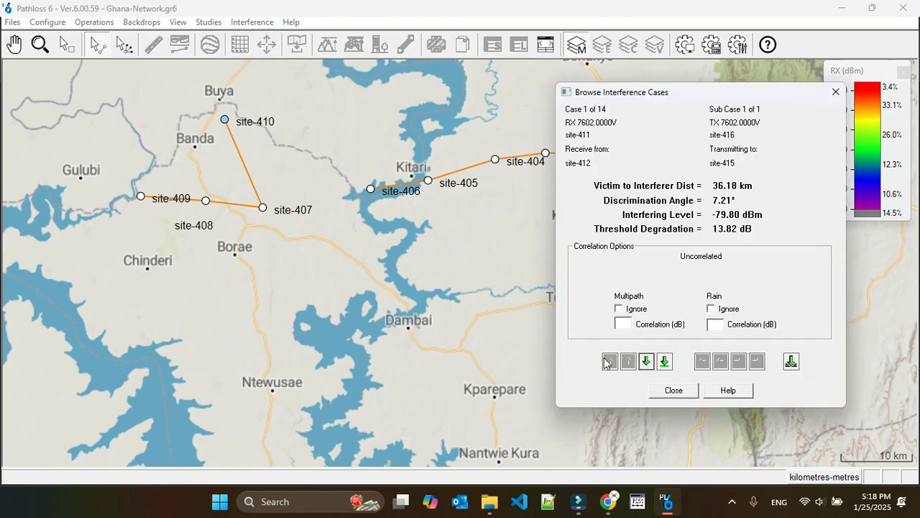
{"action": "scroll", "coordinate": [455, 340], "scroll_direction": "down", "scroll_amount": 1}
{"action": "left_click_drag", "start_coordinate": [252, 268], "coordinate": [493, 249]}
{"action": "left_click_drag", "start_coordinate": [311, 244], "coordinate": [382, 264]}
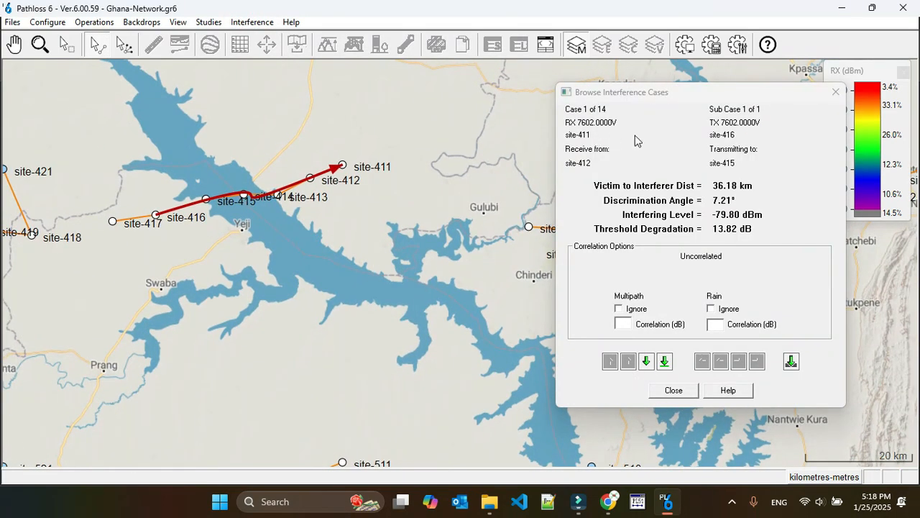
{"action": "left_click", "coordinate": [676, 390]}
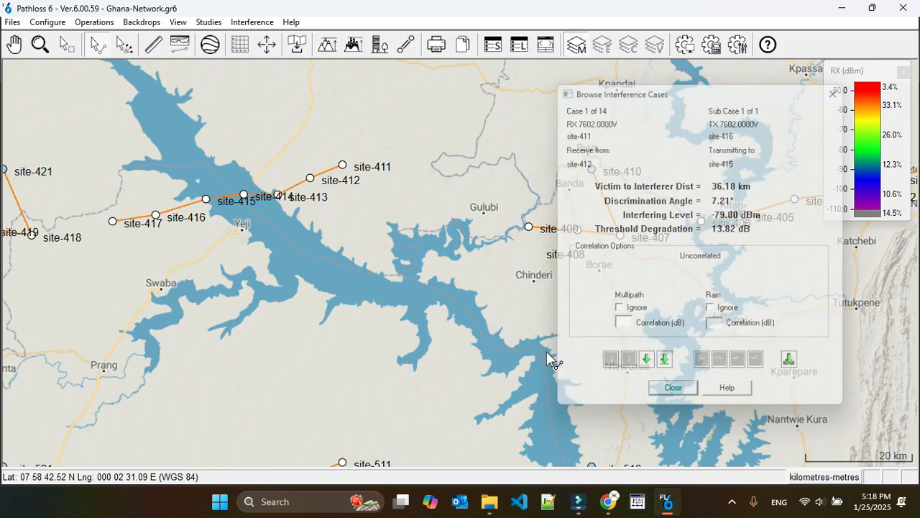
Step: Open the channel table of the site-412 to site-411 link and clear both sites' channels
{"action": "right_click", "coordinate": [256, 170]}
{"action": "left_click", "coordinate": [332, 178]}
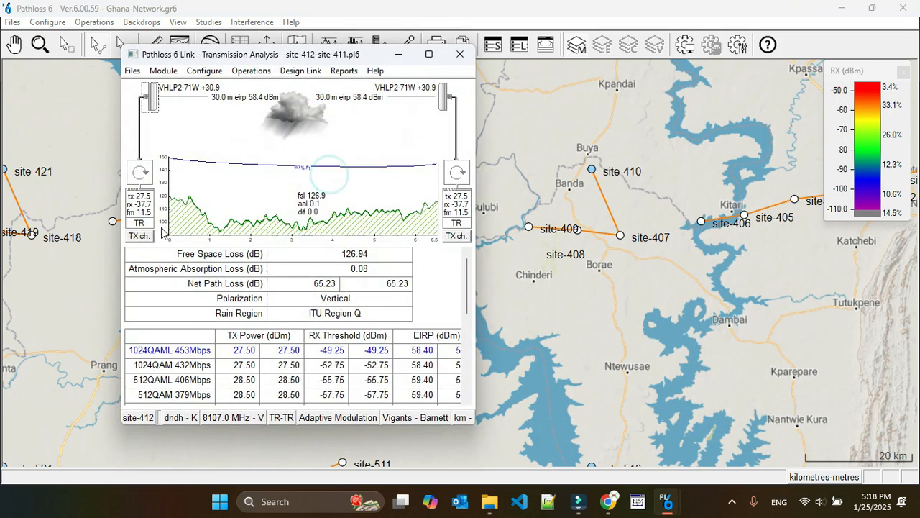
{"action": "left_click", "coordinate": [139, 235]}
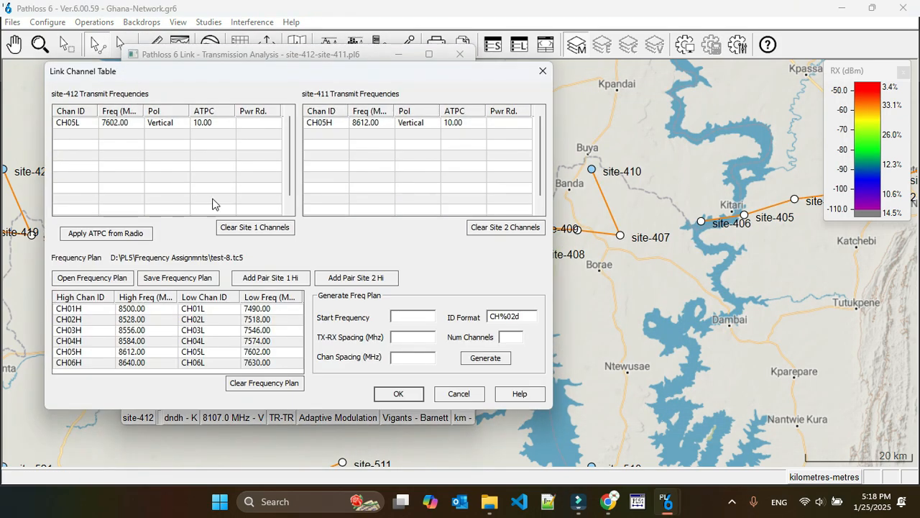
{"action": "left_click", "coordinate": [255, 227]}
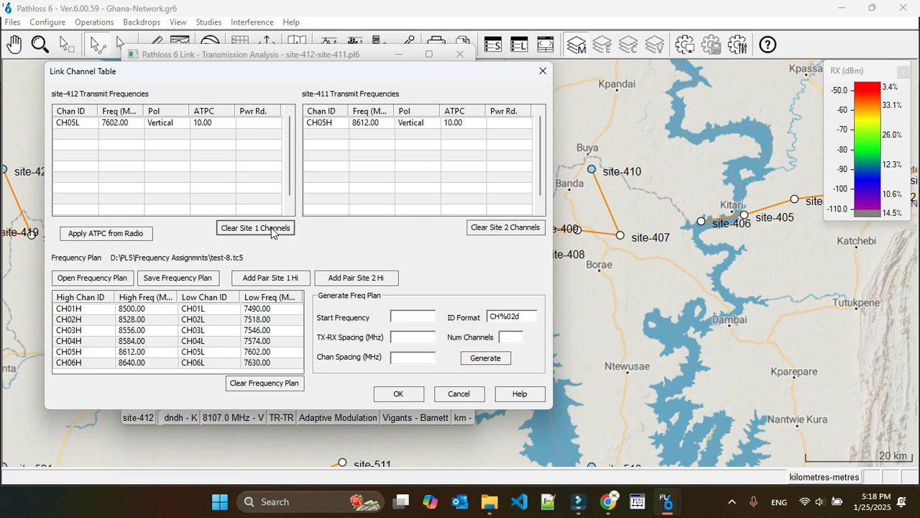
{"action": "left_click", "coordinate": [505, 228]}
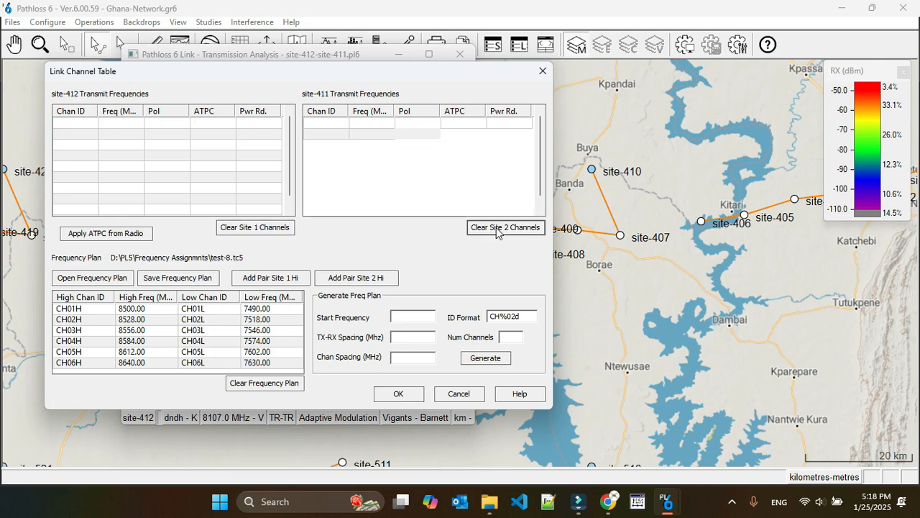
Step: Assign the CH03H/CH03L pair with site-411 transmitting high, update the design frequency to the channel average, and save the link
{"action": "left_click", "coordinate": [60, 330]}
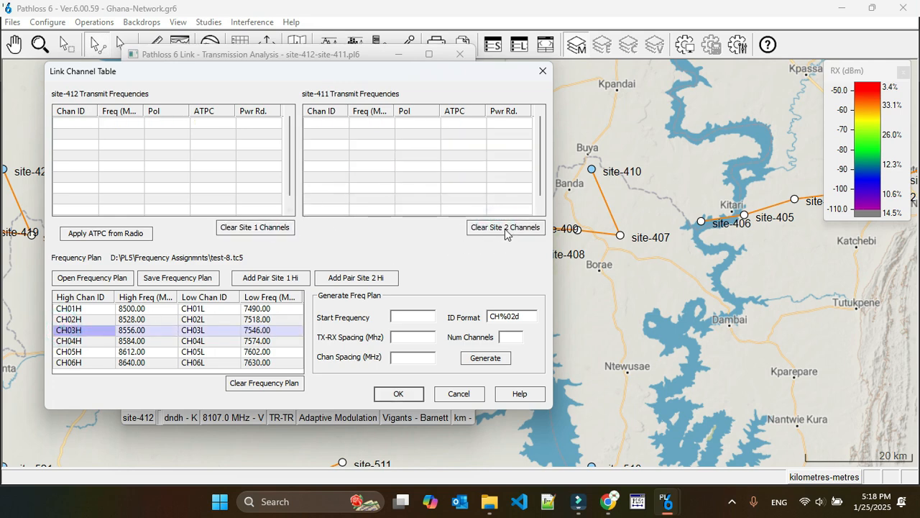
{"action": "left_click", "coordinate": [355, 278]}
{"action": "left_click", "coordinate": [398, 393]}
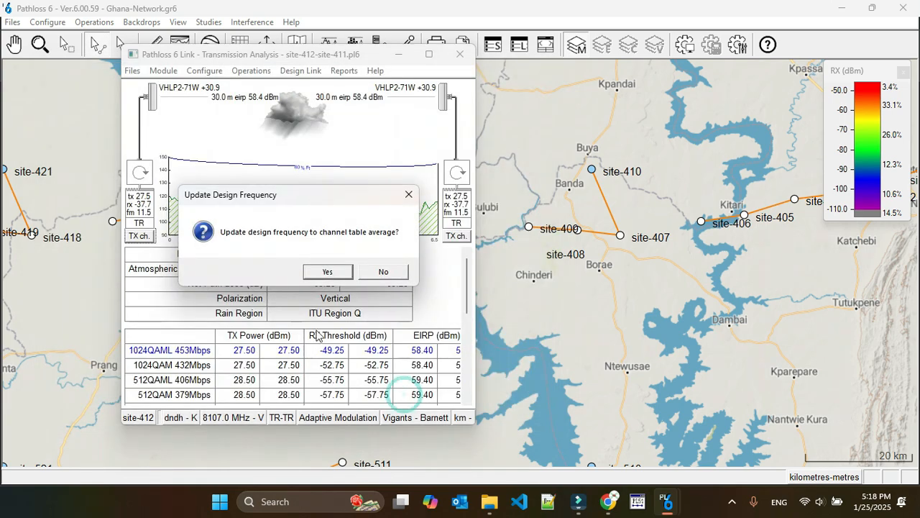
{"action": "left_click", "coordinate": [327, 271]}
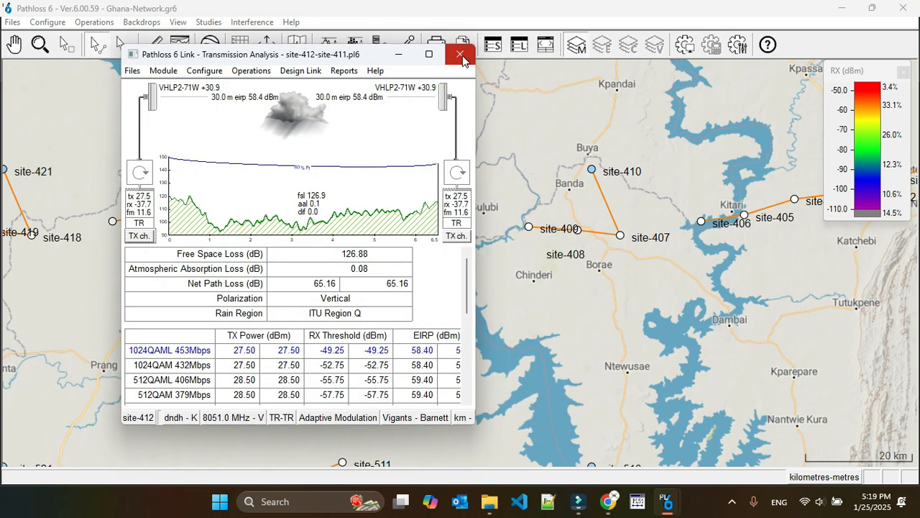
{"action": "left_click", "coordinate": [462, 59]}
{"action": "left_click", "coordinate": [263, 271]}
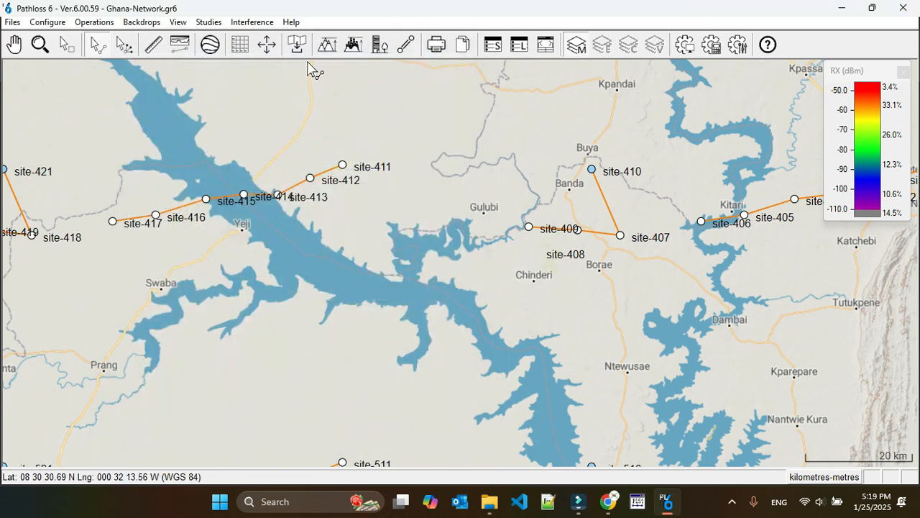
Step: Recalculate the intra-system interference with Phase-3 as both the analyzed and the opposing group
{"action": "left_click", "coordinate": [248, 25]}
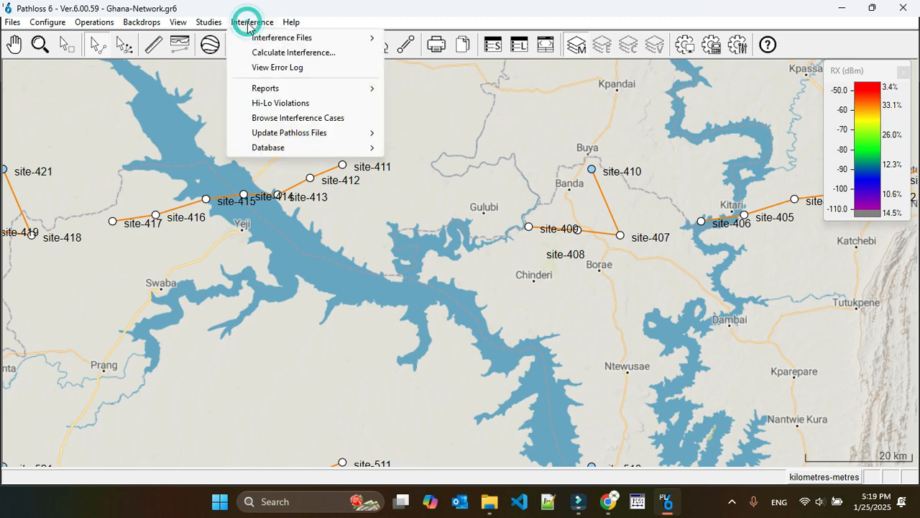
{"action": "left_click", "coordinate": [287, 52]}
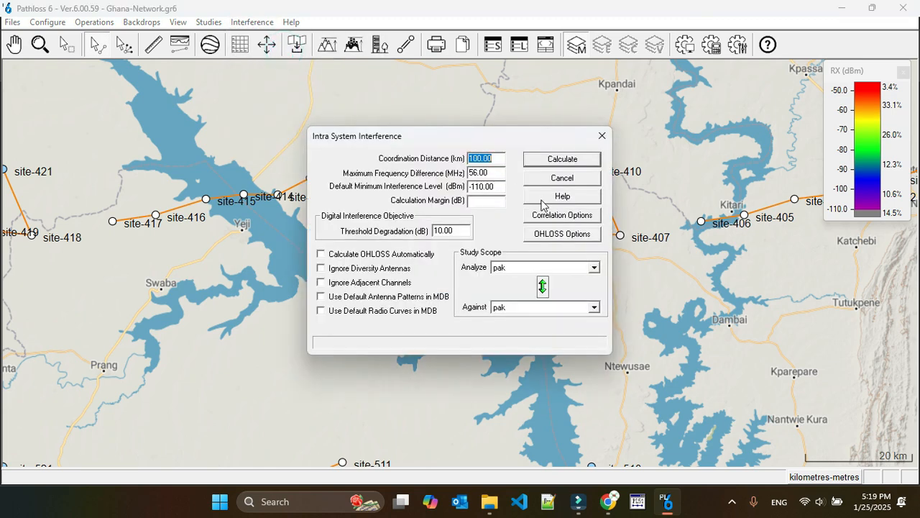
{"action": "left_click", "coordinate": [513, 267]}
{"action": "left_click", "coordinate": [518, 307]}
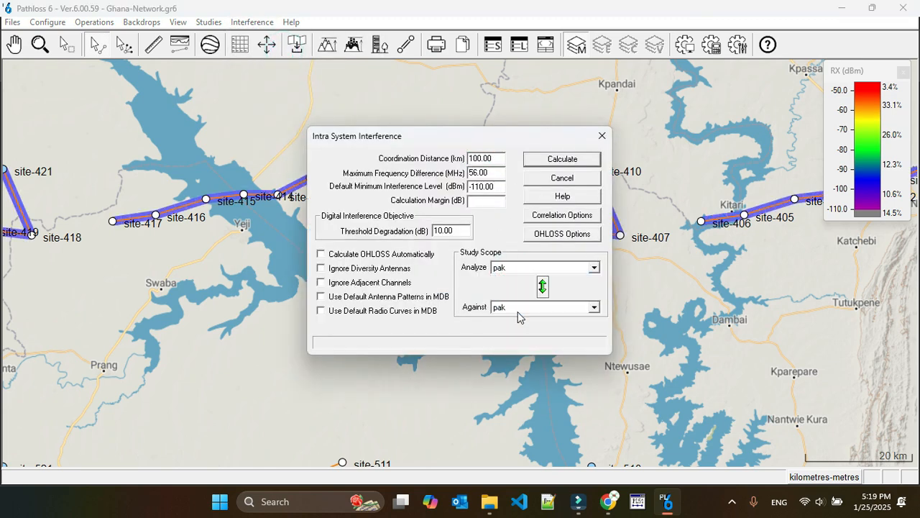
{"action": "left_click", "coordinate": [518, 352]}
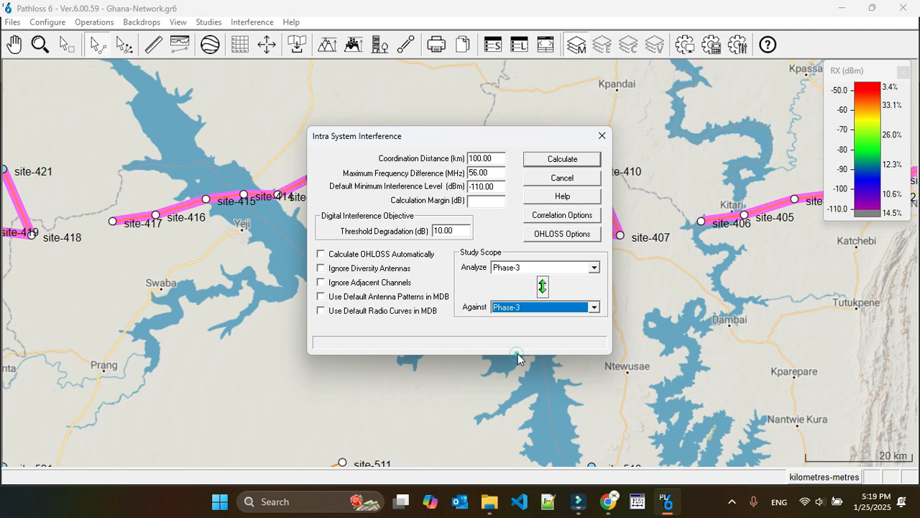
{"action": "left_click", "coordinate": [573, 162]}
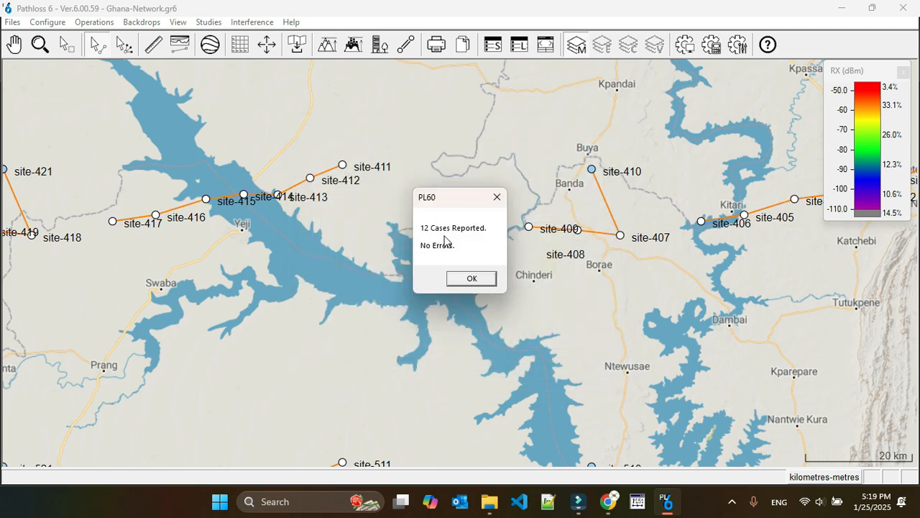
{"action": "left_click", "coordinate": [469, 280]}
Step: Browse the interference cases, examine the sites of the first case, and close the browser
{"action": "left_click", "coordinate": [248, 22]}
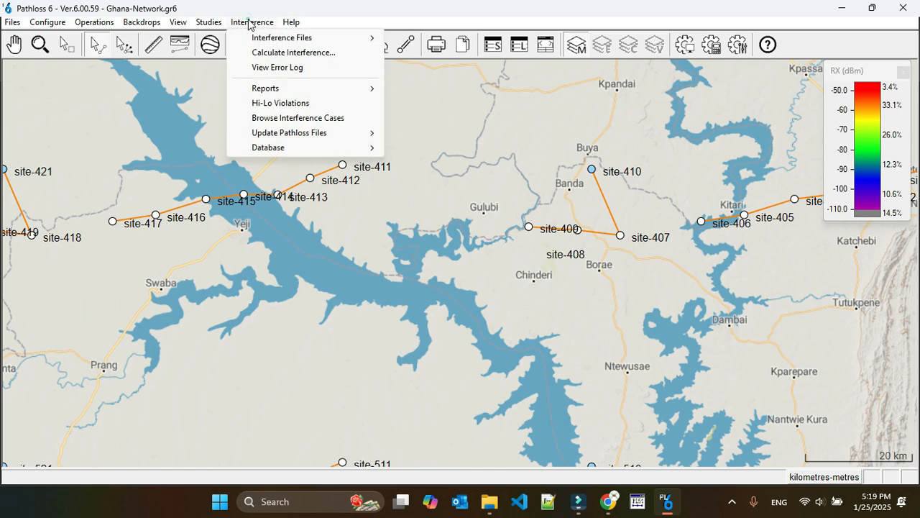
{"action": "left_click", "coordinate": [309, 120]}
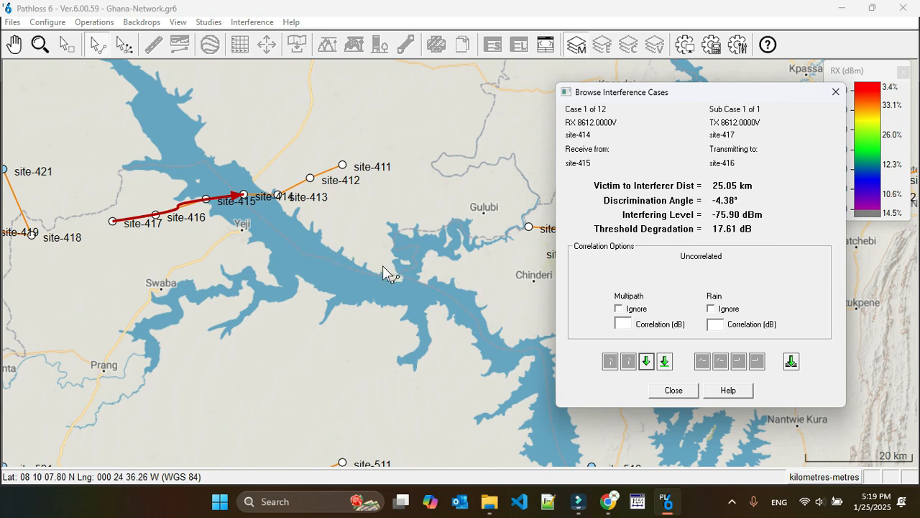
{"action": "left_click", "coordinate": [674, 389]}
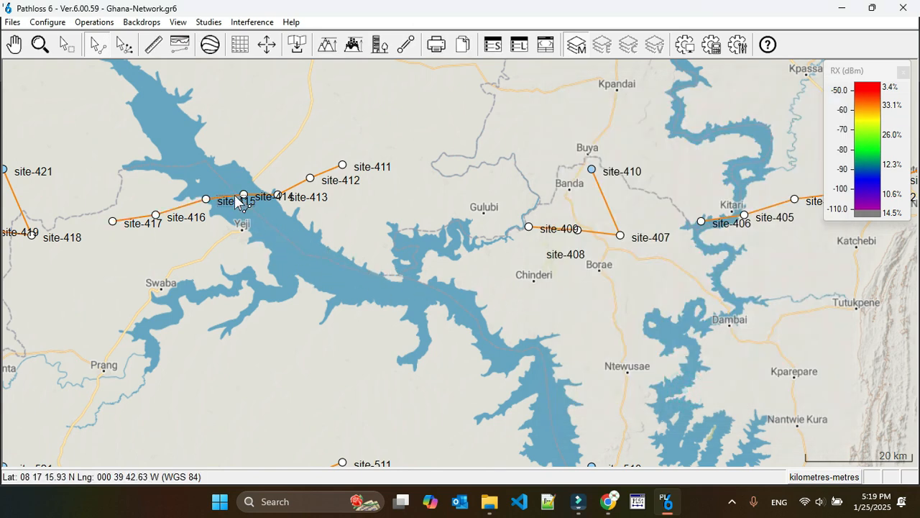
Step: Move the site-415 label off its link and open the transmission analysis of the site-415 to site-414 link
{"action": "left_click_drag", "start_coordinate": [233, 199], "coordinate": [229, 207]}
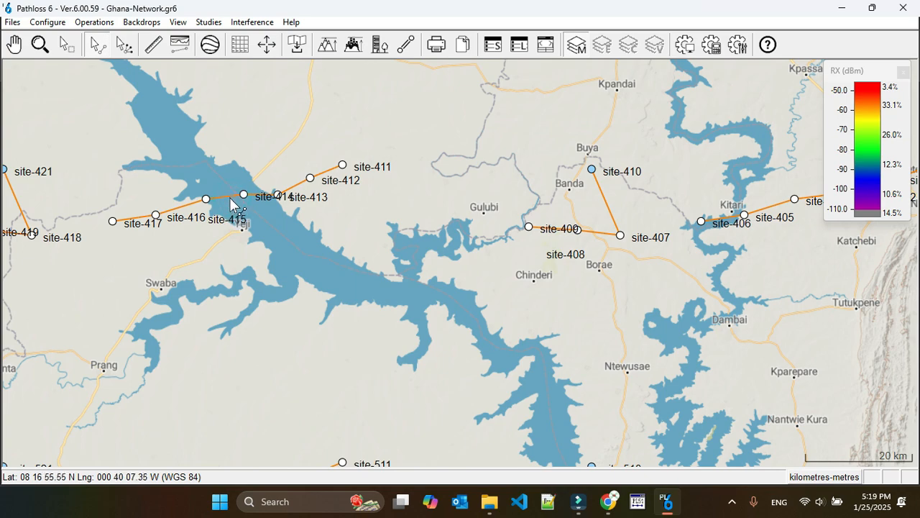
{"action": "right_click", "coordinate": [230, 205]}
{"action": "left_click", "coordinate": [237, 207]}
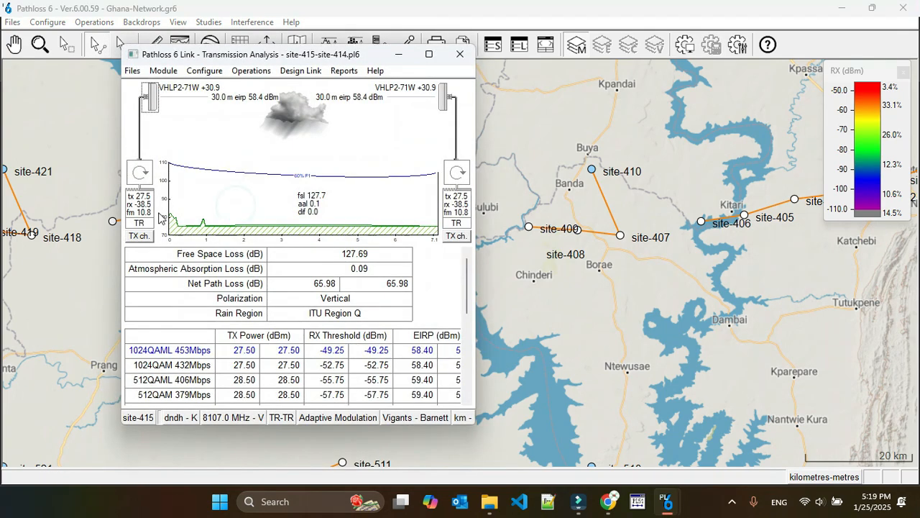
{"action": "left_click", "coordinate": [139, 236]}
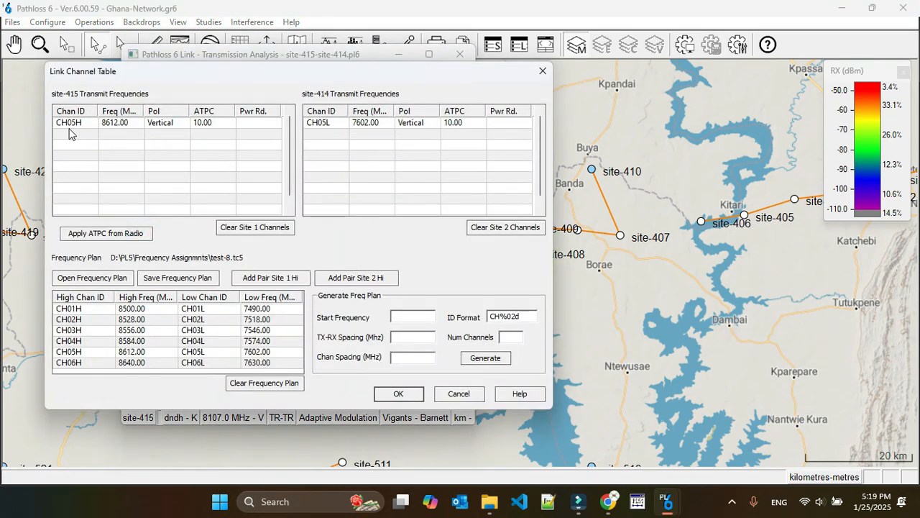
{"action": "left_click", "coordinate": [71, 124]}
{"action": "left_click", "coordinate": [255, 227]}
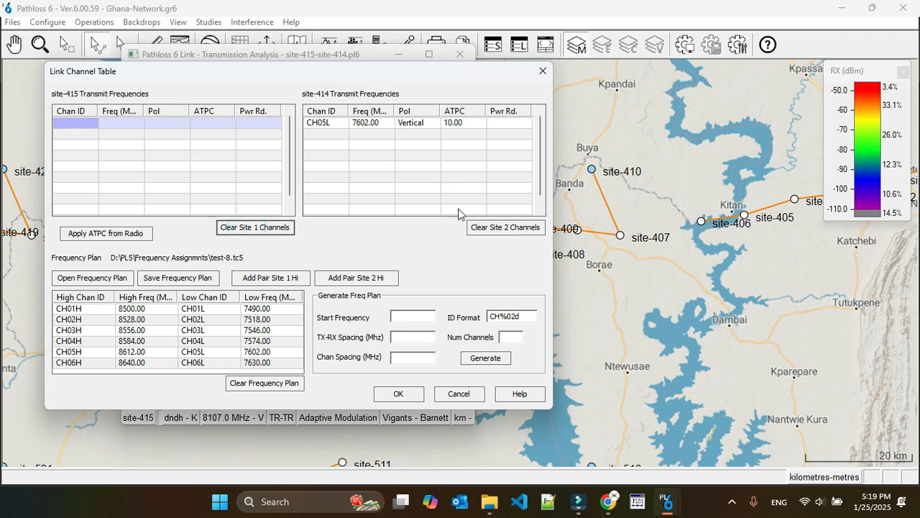
{"action": "left_click", "coordinate": [494, 227]}
{"action": "left_click", "coordinate": [65, 341]}
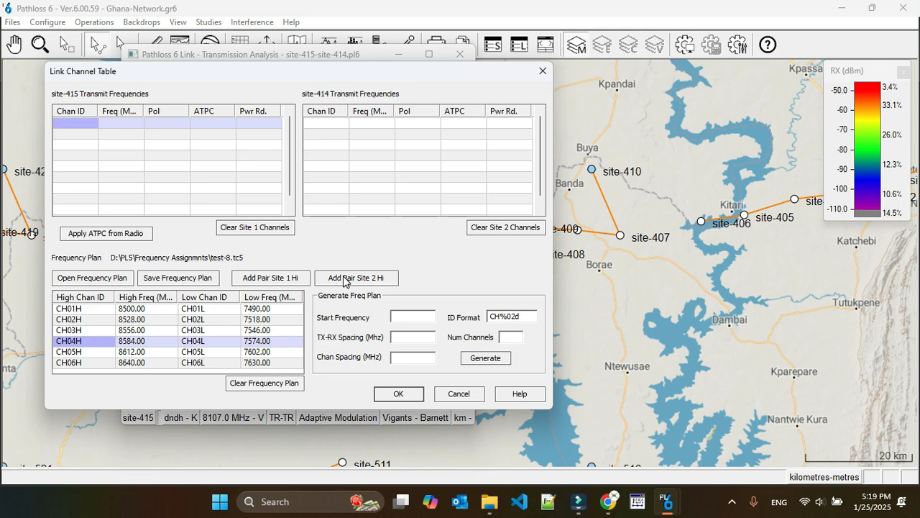
{"action": "left_click", "coordinate": [460, 394]}
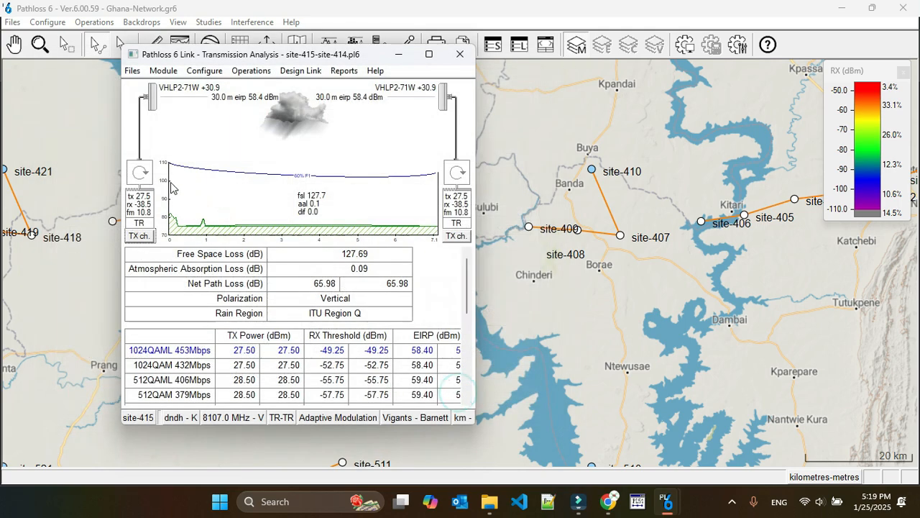
Step: Replace both sites' channels on the site-415 to site-414 link with the CH04H/CH04L pair, with site-415 transmitting high
{"action": "left_click", "coordinate": [136, 237]}
{"action": "left_click", "coordinate": [122, 123]}
{"action": "left_click", "coordinate": [255, 227]}
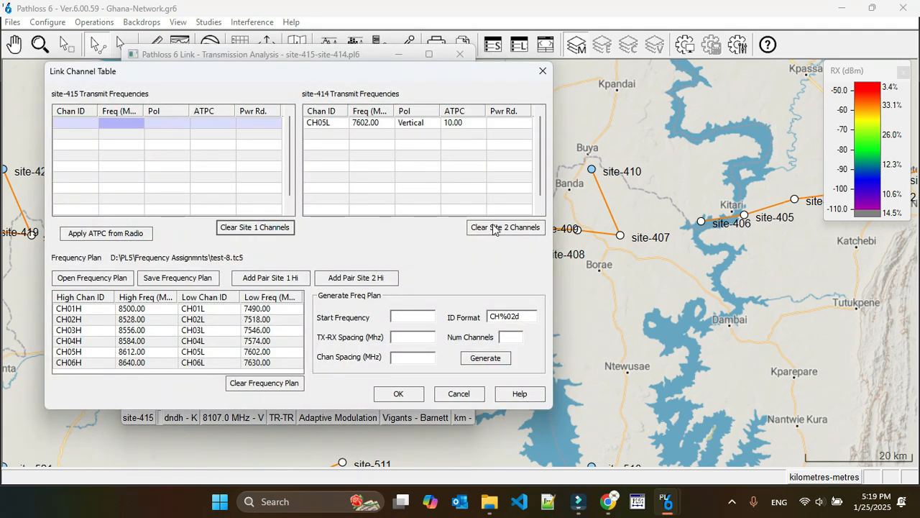
{"action": "left_click", "coordinate": [503, 227]}
{"action": "left_click", "coordinate": [59, 341]}
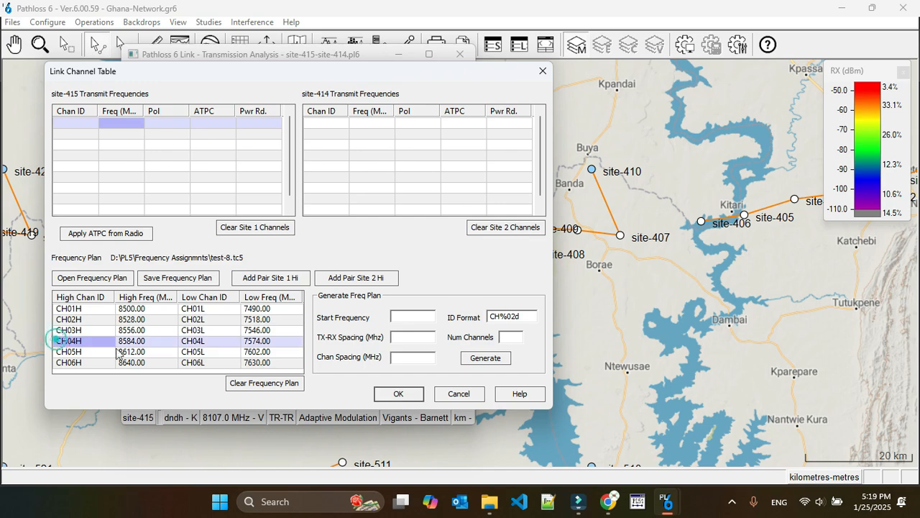
{"action": "left_click", "coordinate": [270, 277]}
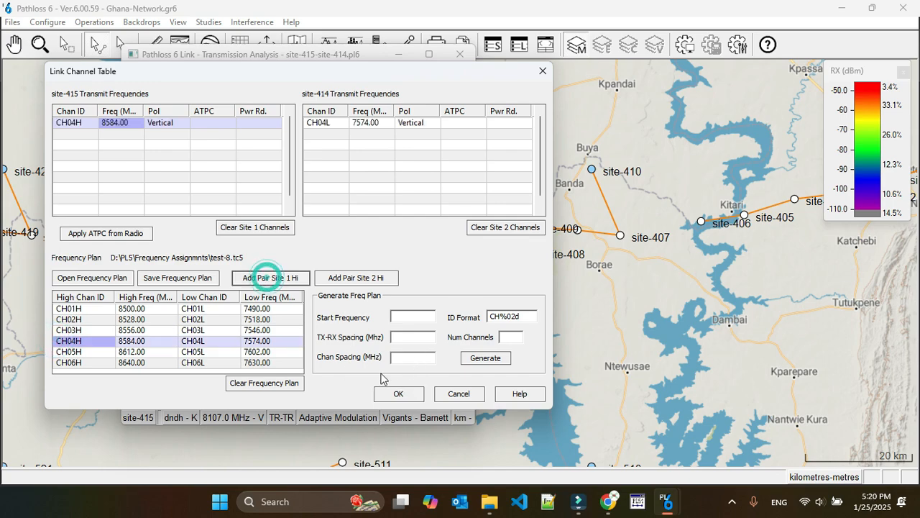
Step: Accept the new channels, update the design frequency to the channel average, and save the site-415 to site-414 link
{"action": "left_click", "coordinate": [394, 394]}
{"action": "left_click", "coordinate": [322, 272]}
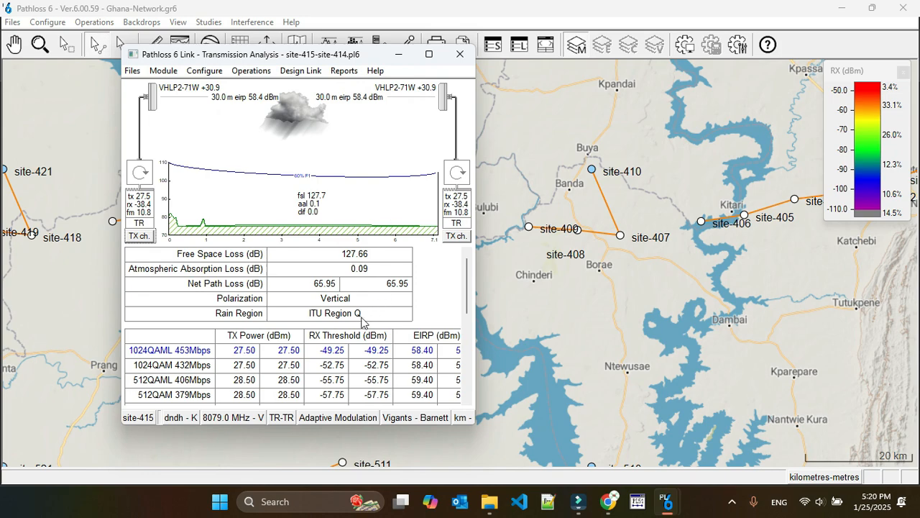
{"action": "left_click", "coordinate": [460, 53]}
{"action": "left_click", "coordinate": [263, 274]}
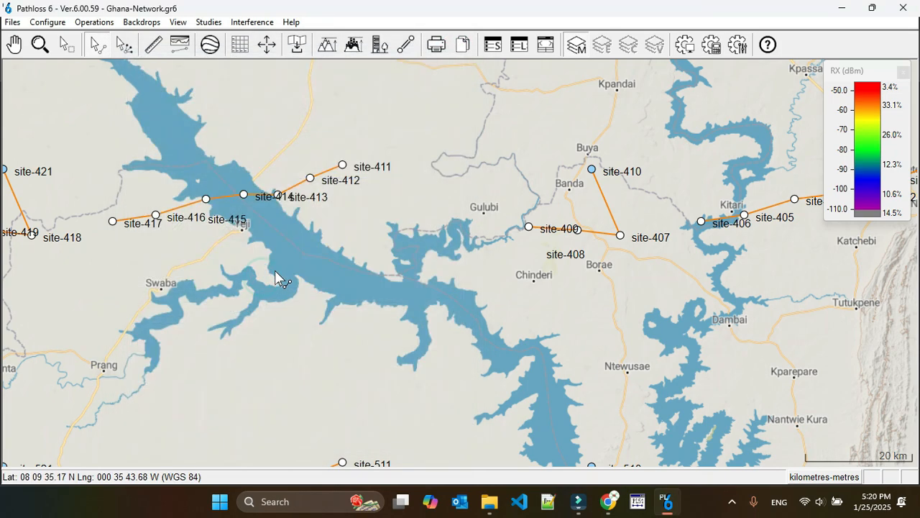
Step: Run the intra-system interference calculation again, analyzing Phase-3 against Phase-3
{"action": "left_click", "coordinate": [252, 22]}
{"action": "left_click", "coordinate": [295, 53]}
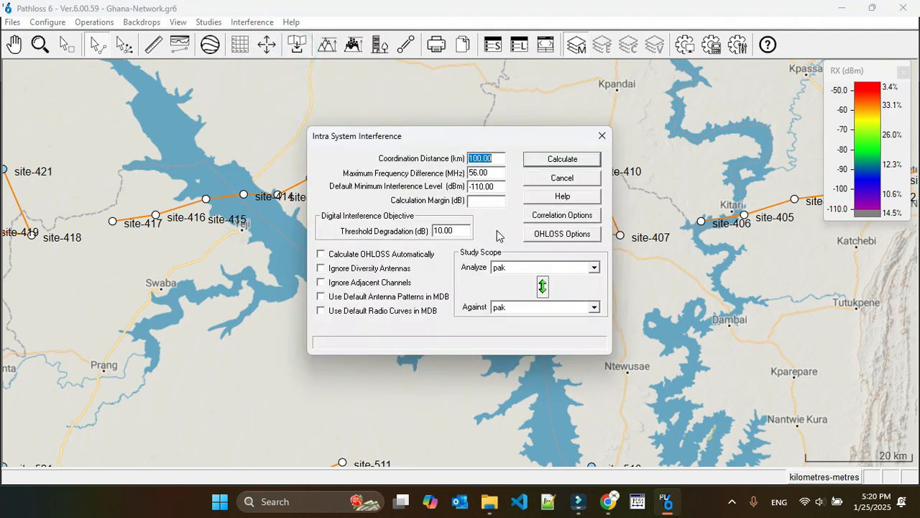
{"action": "left_click", "coordinate": [541, 266]}
{"action": "left_click", "coordinate": [525, 313]}
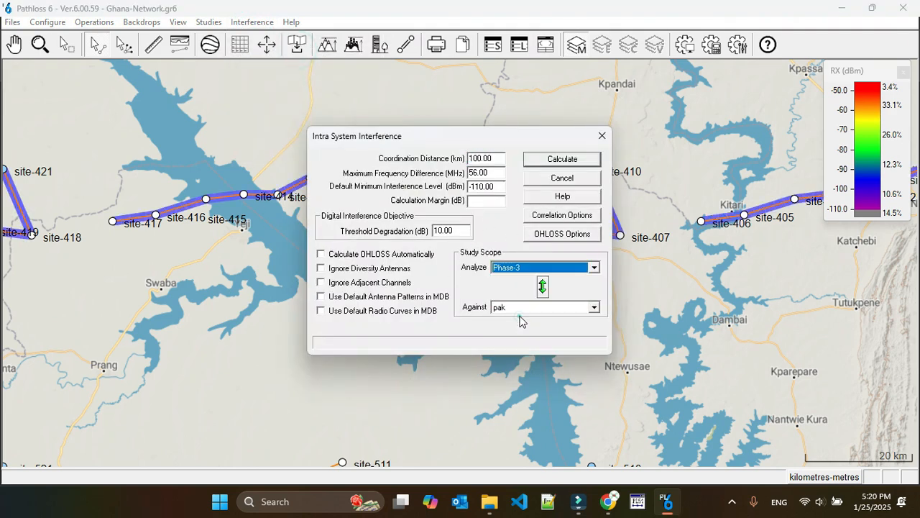
{"action": "left_click", "coordinate": [522, 308]}
{"action": "left_click", "coordinate": [516, 355]}
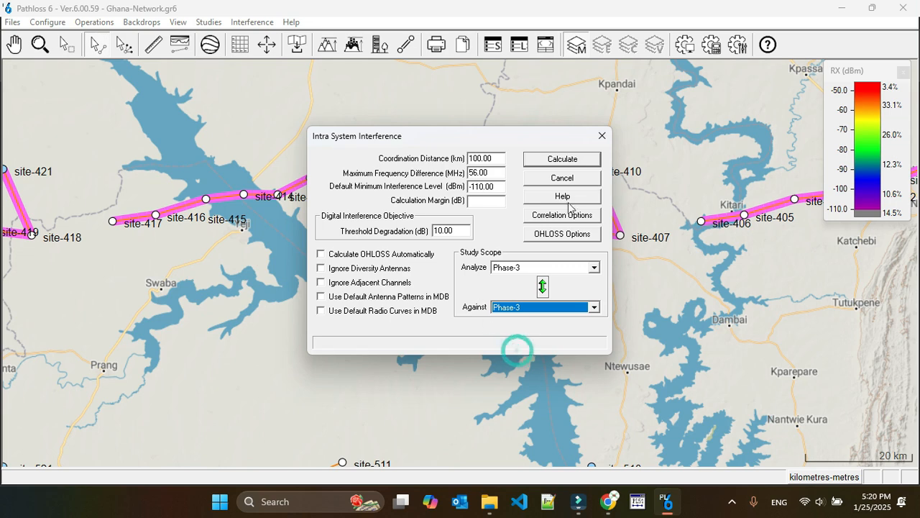
{"action": "left_click", "coordinate": [573, 164]}
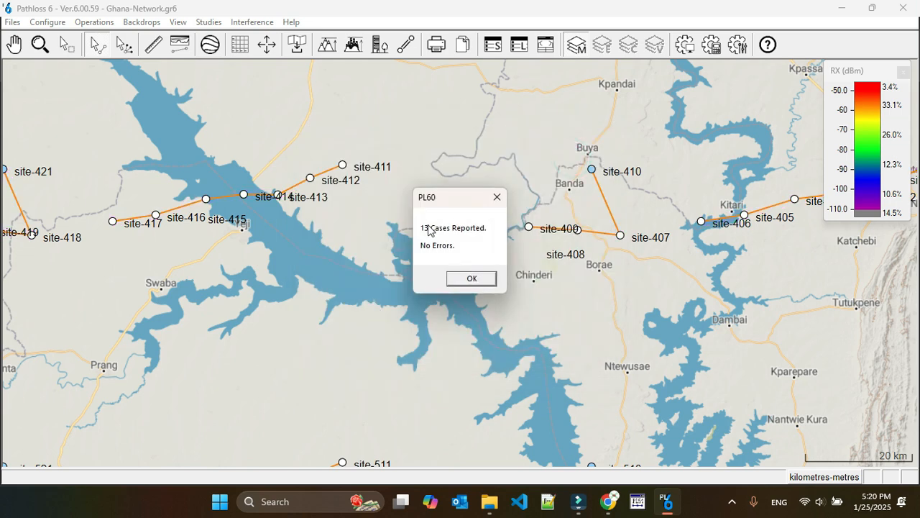
{"action": "left_click", "coordinate": [472, 280]}
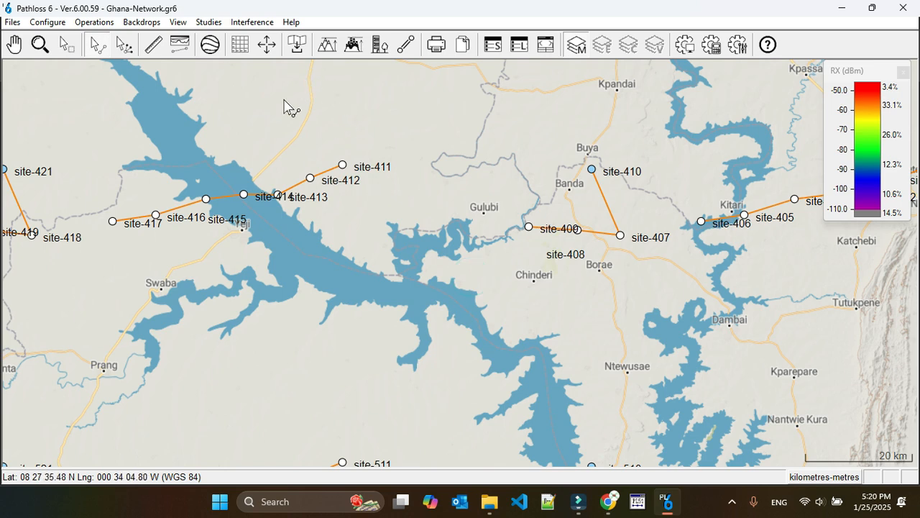
Step: Browse the recalculated interference cases, examine the first case's victim and interferer sites, and close the browser
{"action": "left_click", "coordinate": [251, 22]}
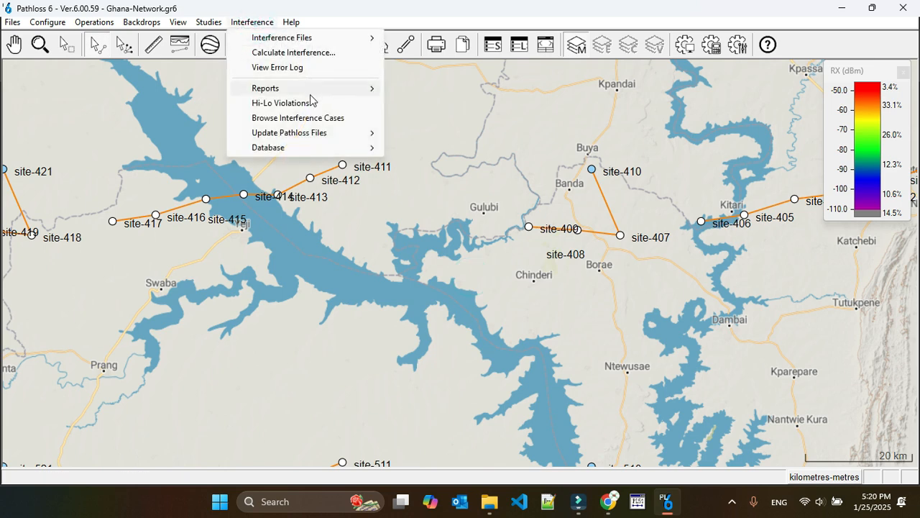
{"action": "left_click", "coordinate": [311, 117]}
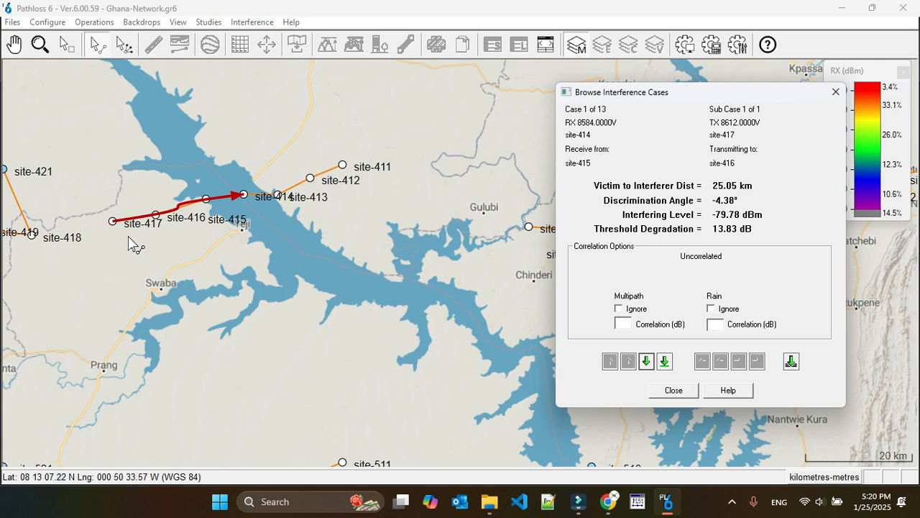
{"action": "left_click", "coordinate": [672, 390]}
Step: Move the site-415, site-416 and site-417 labels clear of the links and open the site-417 to site-416 transmission analysis
{"action": "left_click_drag", "start_coordinate": [144, 225], "coordinate": [124, 245]}
{"action": "left_click_drag", "start_coordinate": [187, 218], "coordinate": [232, 178]}
{"action": "right_click", "coordinate": [137, 217]}
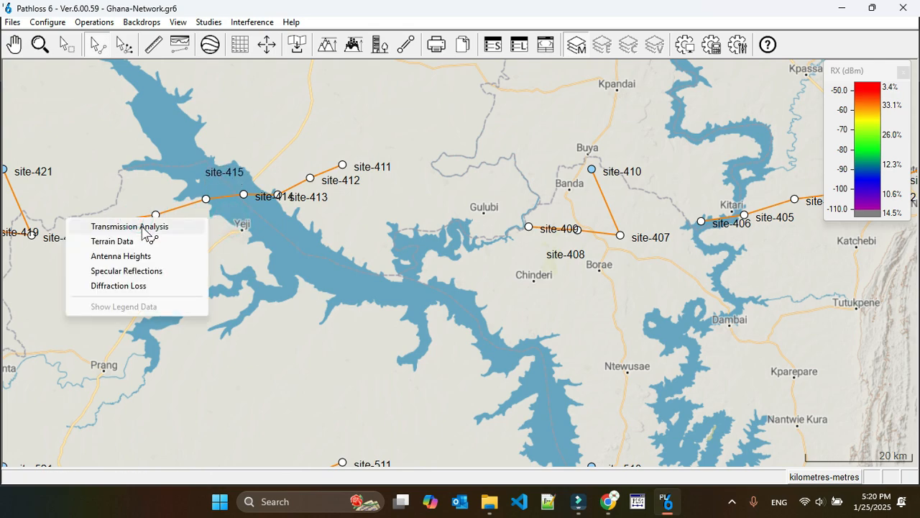
{"action": "left_click", "coordinate": [143, 227]}
Step: Replace both sites' channels on the site-417 to site-416 link with the CH02H/CH02L pair, with site-417 transmitting high
{"action": "left_click", "coordinate": [139, 235]}
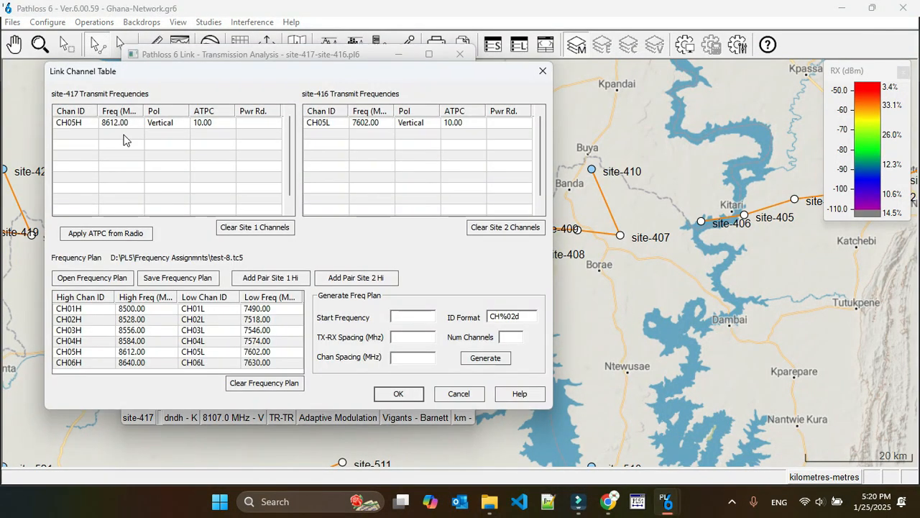
{"action": "left_click", "coordinate": [66, 126]}
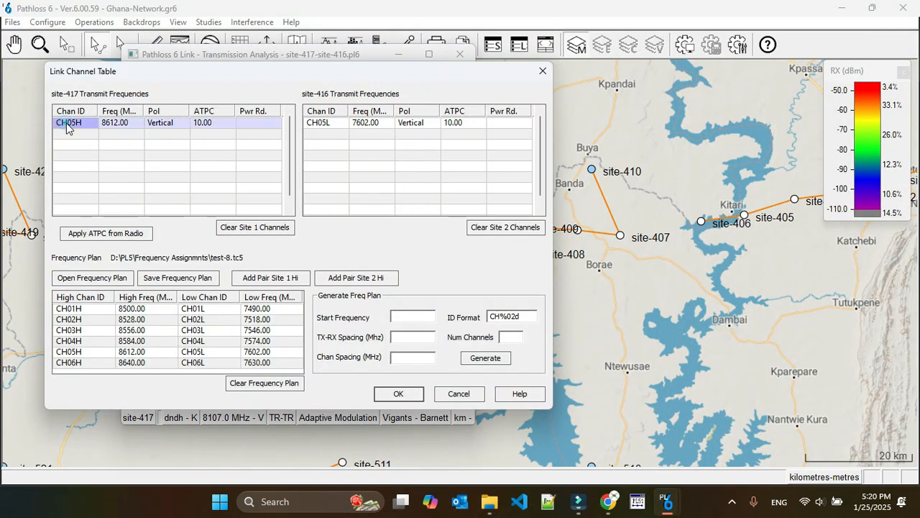
{"action": "left_click", "coordinate": [493, 230]}
{"action": "left_click", "coordinate": [267, 230]}
{"action": "left_click", "coordinate": [72, 320]}
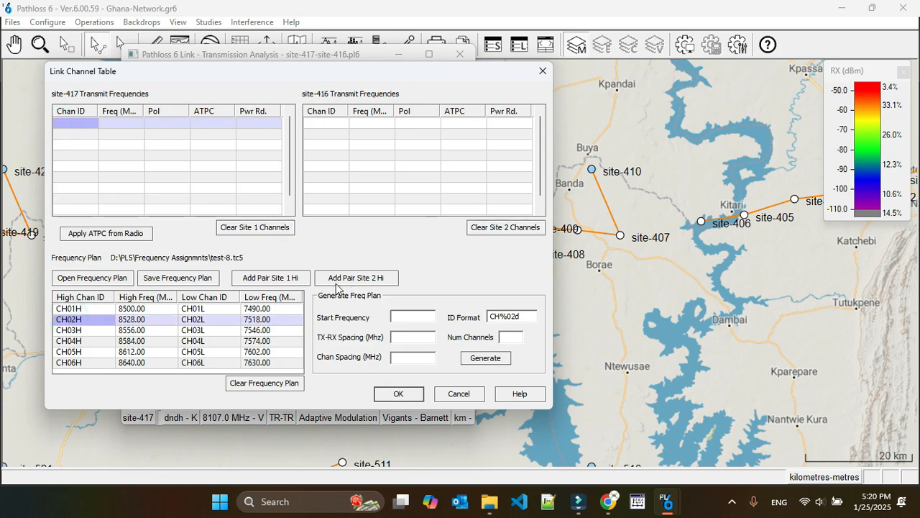
{"action": "left_click", "coordinate": [292, 280]}
Step: Accept the new channels, update the design frequency to the channel average, and save the site-417 to site-416 link
{"action": "left_click", "coordinate": [398, 393]}
{"action": "left_click", "coordinate": [327, 268]}
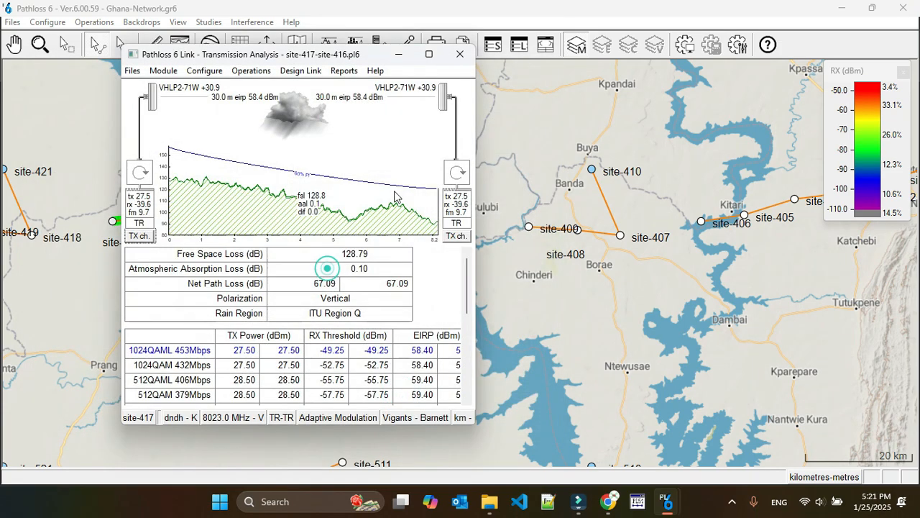
{"action": "left_click", "coordinate": [460, 54]}
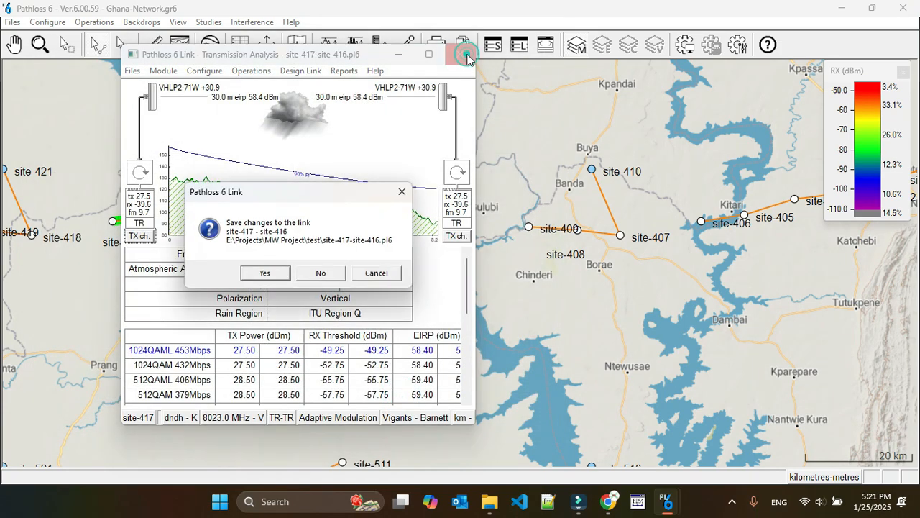
{"action": "left_click", "coordinate": [264, 273]}
Step: Recalculate the intra-system interference with Phase-3 analyzed against Phase-3 and dismiss the calculation summary
{"action": "left_click", "coordinate": [296, 44]}
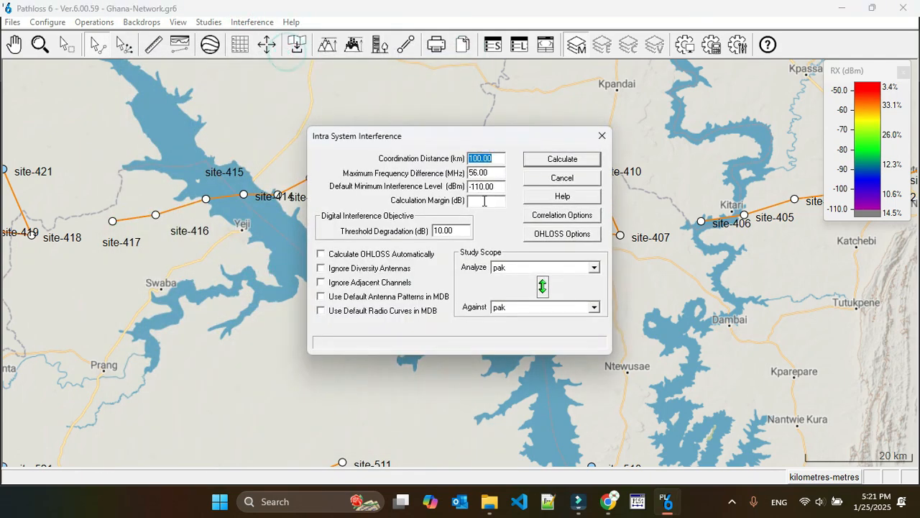
{"action": "left_click", "coordinate": [518, 269]}
{"action": "left_click", "coordinate": [522, 311]}
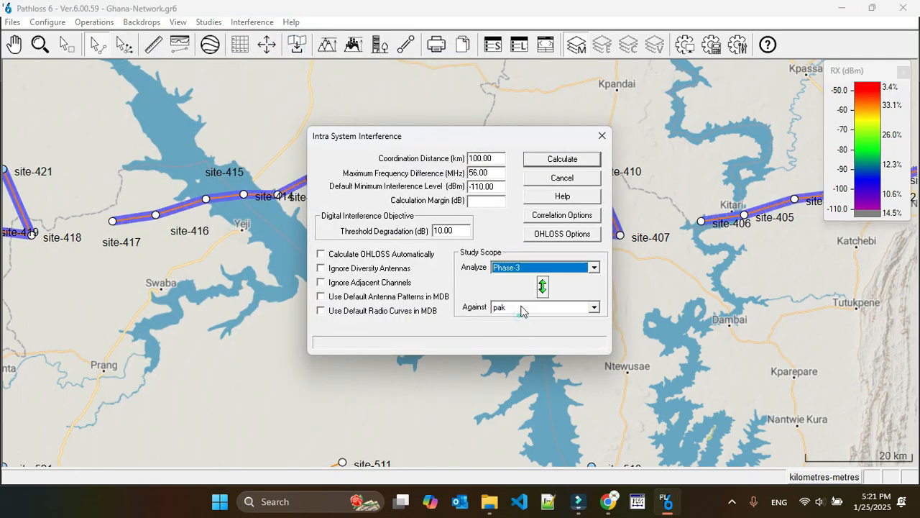
{"action": "left_click", "coordinate": [524, 310]}
{"action": "left_click", "coordinate": [525, 350]}
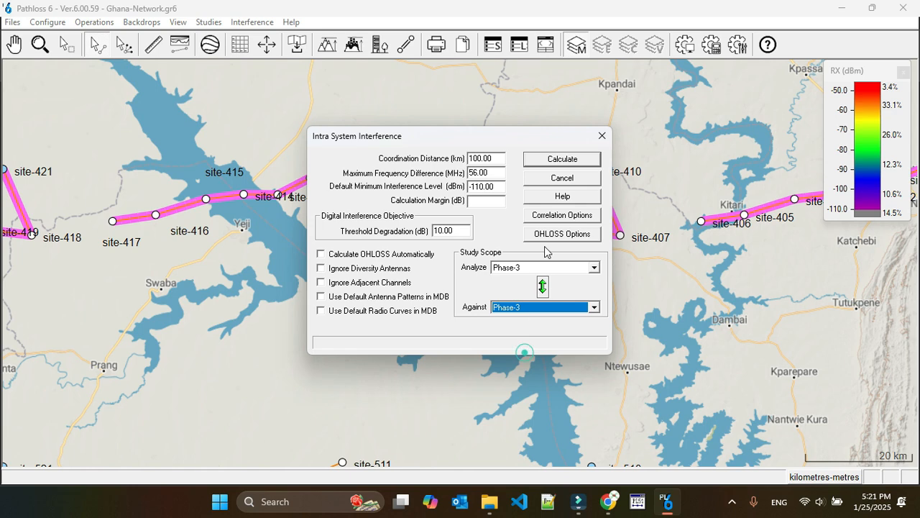
{"action": "left_click", "coordinate": [561, 160]}
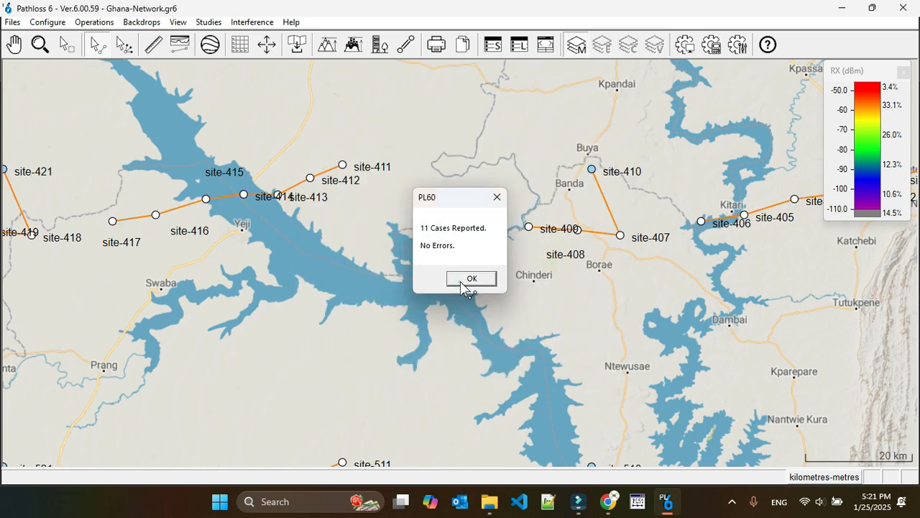
{"action": "left_click", "coordinate": [463, 279]}
Step: Browse the interference cases, check the first case's victim and interferer sites and their frequencies, and close the browser
{"action": "left_click", "coordinate": [248, 23]}
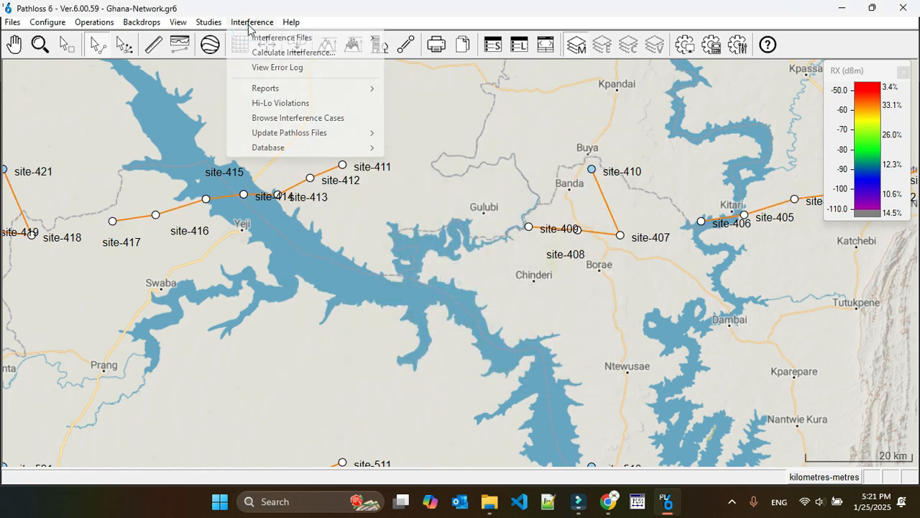
{"action": "left_click", "coordinate": [297, 117]}
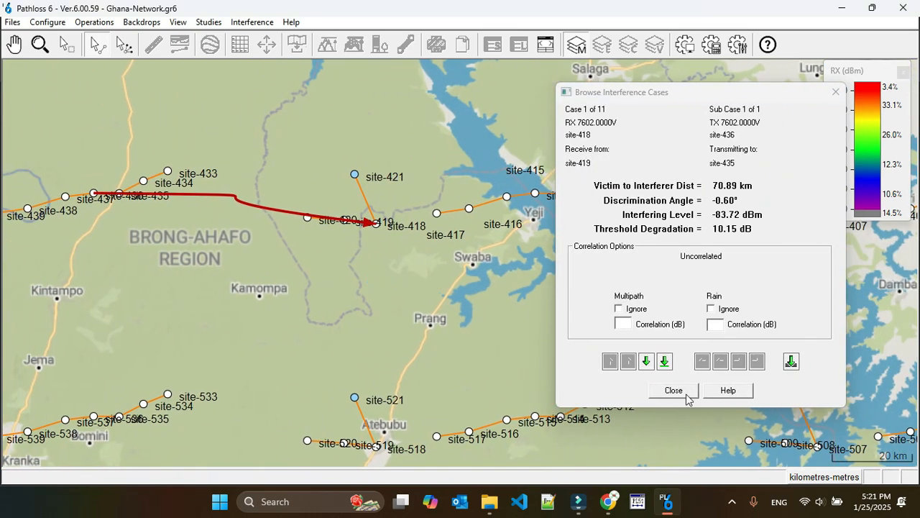
{"action": "left_click", "coordinate": [673, 390]}
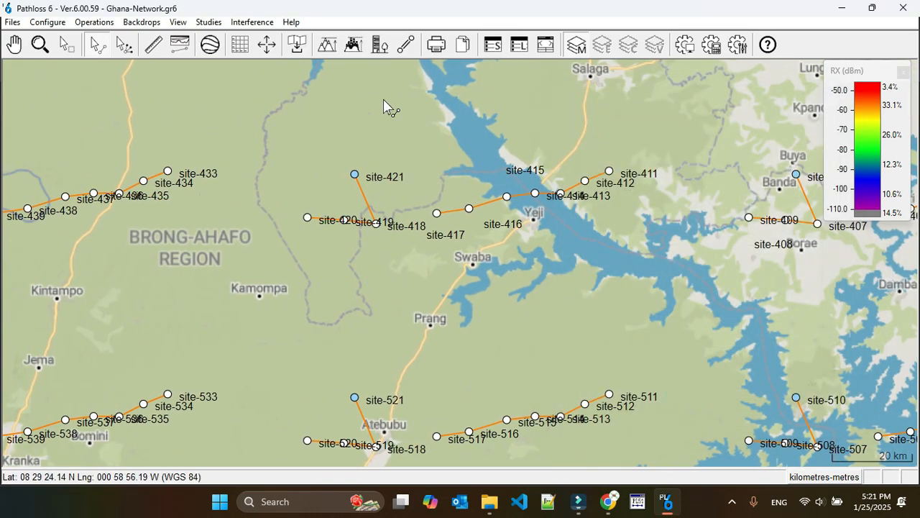
{"action": "left_click", "coordinate": [261, 23]}
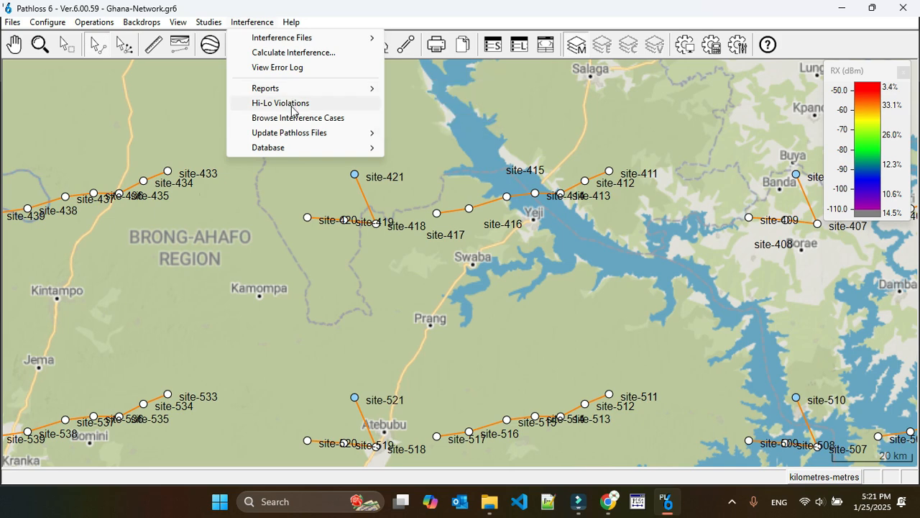
{"action": "left_click", "coordinate": [295, 119]}
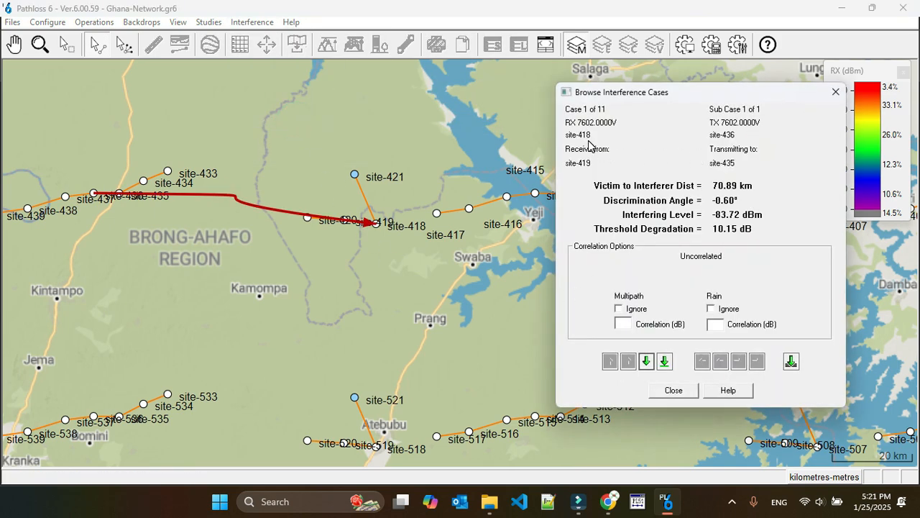
{"action": "left_click", "coordinate": [835, 92]}
Step: Replace both sites' channels on the site-419 to site-418 link with the CH01H/CH01L pair, with site-418 transmitting high
{"action": "left_click", "coordinate": [362, 220]}
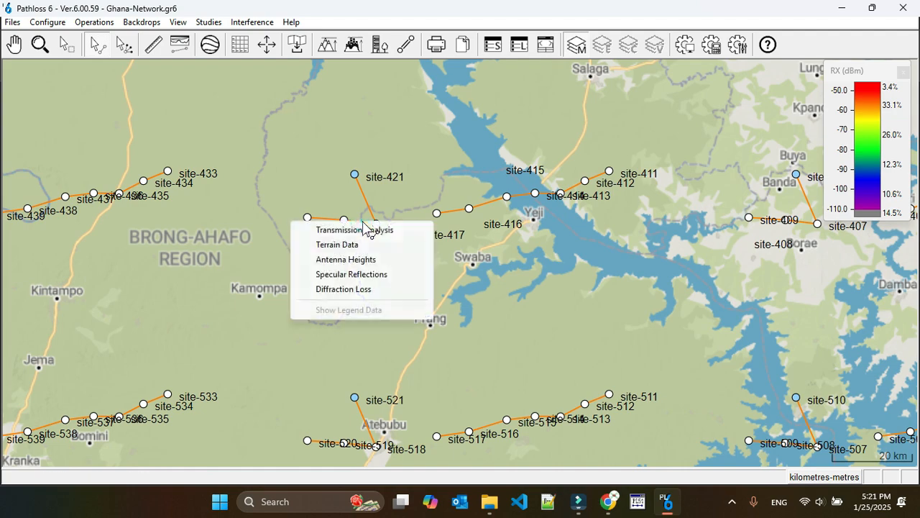
{"action": "left_click", "coordinate": [364, 230]}
{"action": "left_click", "coordinate": [133, 232]}
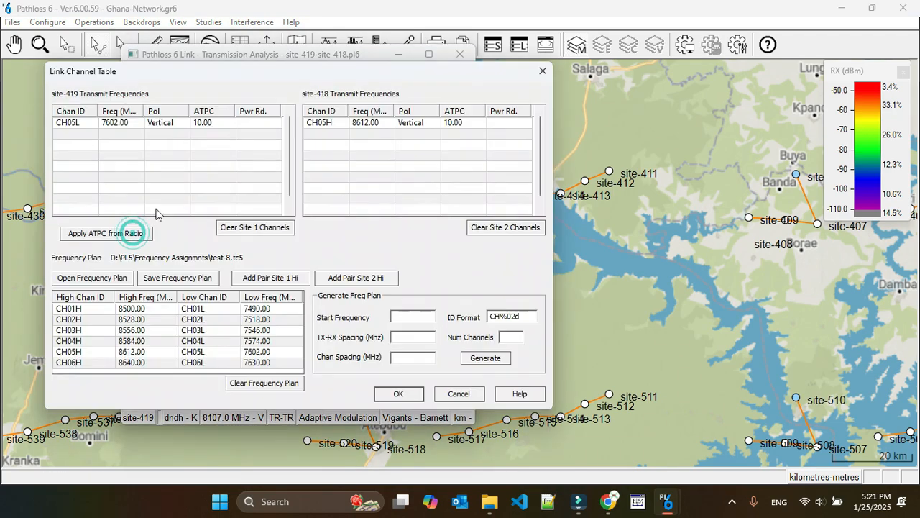
{"action": "left_click", "coordinate": [86, 123]}
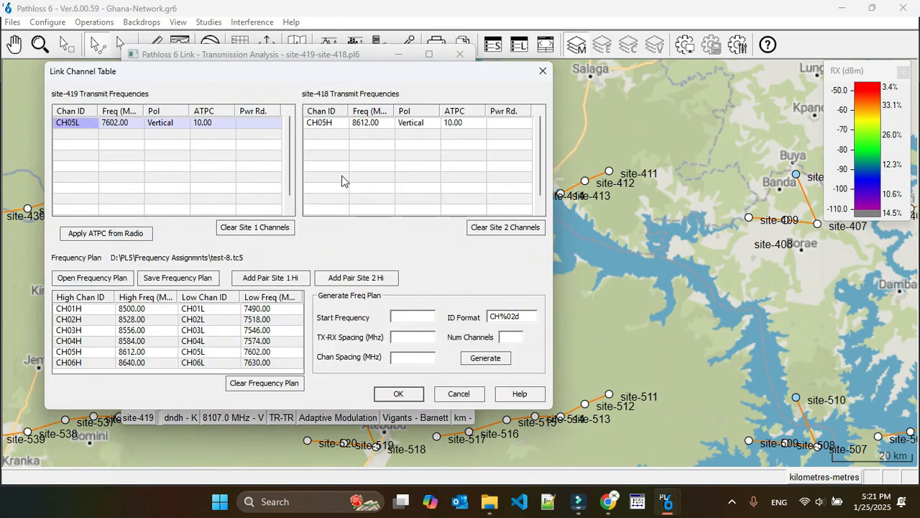
{"action": "left_click", "coordinate": [489, 227]}
{"action": "left_click", "coordinate": [270, 229]}
{"action": "left_click", "coordinate": [59, 309]}
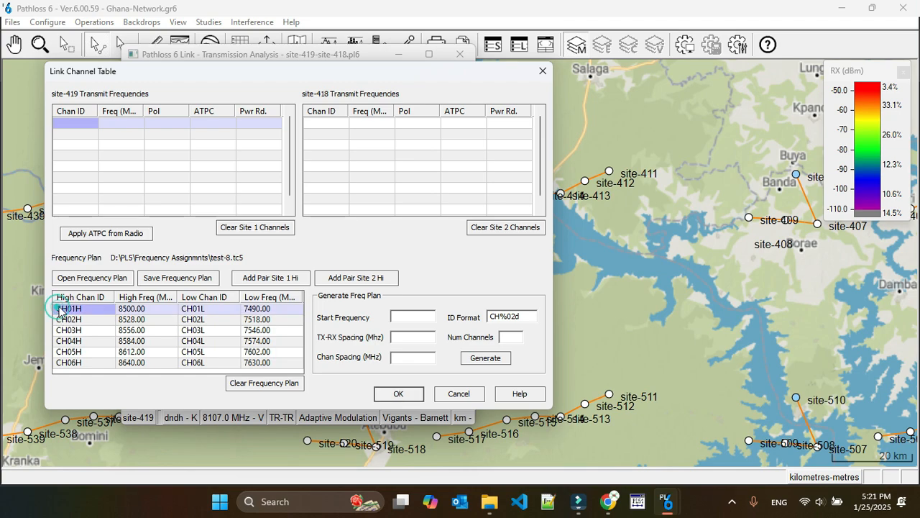
{"action": "left_click", "coordinate": [333, 277]}
Step: Accept the channels, update the design frequency to the channel table average, and save the site-419 to site-418 link
{"action": "left_click", "coordinate": [397, 393]}
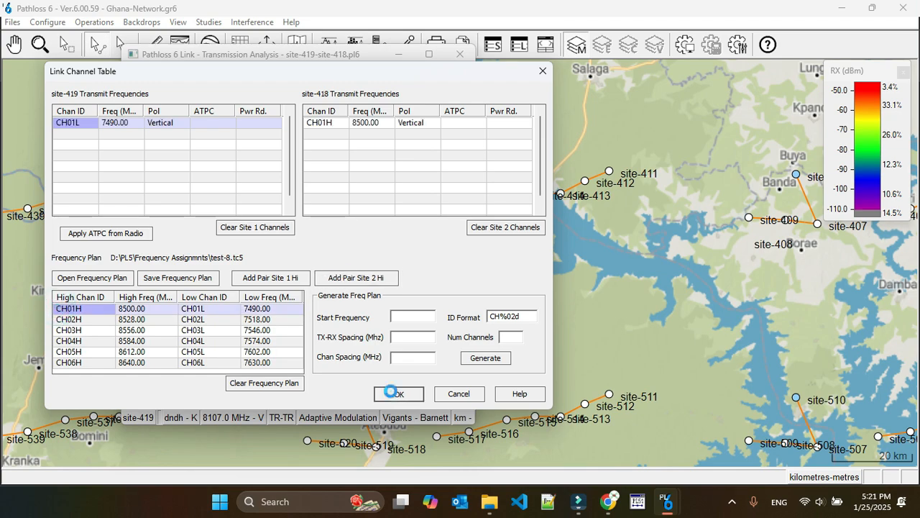
{"action": "left_click", "coordinate": [324, 273]}
{"action": "left_click", "coordinate": [460, 54]}
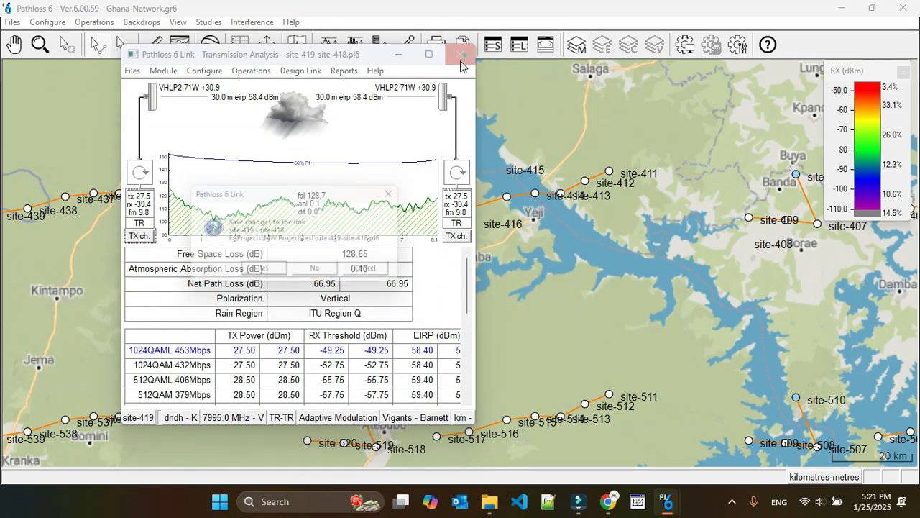
{"action": "left_click", "coordinate": [265, 273]}
Step: Rerun the intra-system interference calculation for Phase-3 against Phase-3 with the new site-419 to site-418 channels
{"action": "left_click", "coordinate": [252, 21]}
{"action": "left_click", "coordinate": [282, 51]}
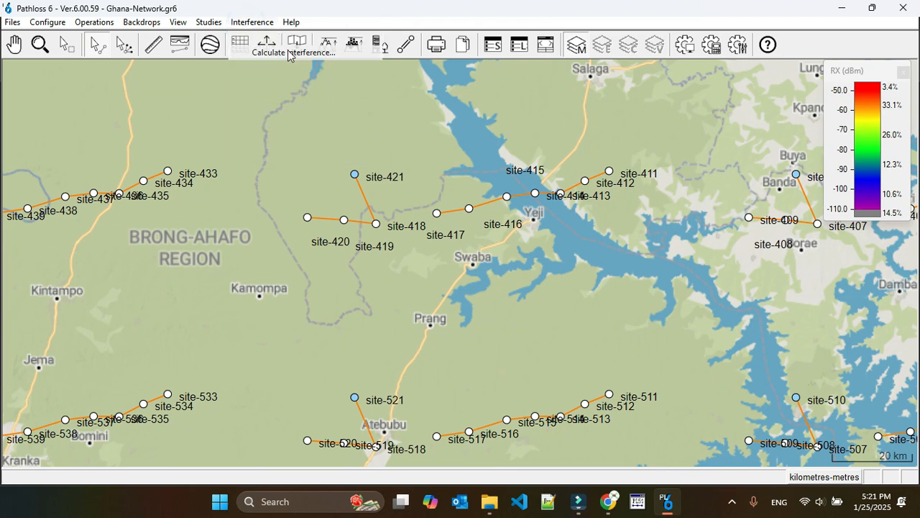
{"action": "left_click", "coordinate": [513, 270]}
{"action": "left_click", "coordinate": [517, 303]}
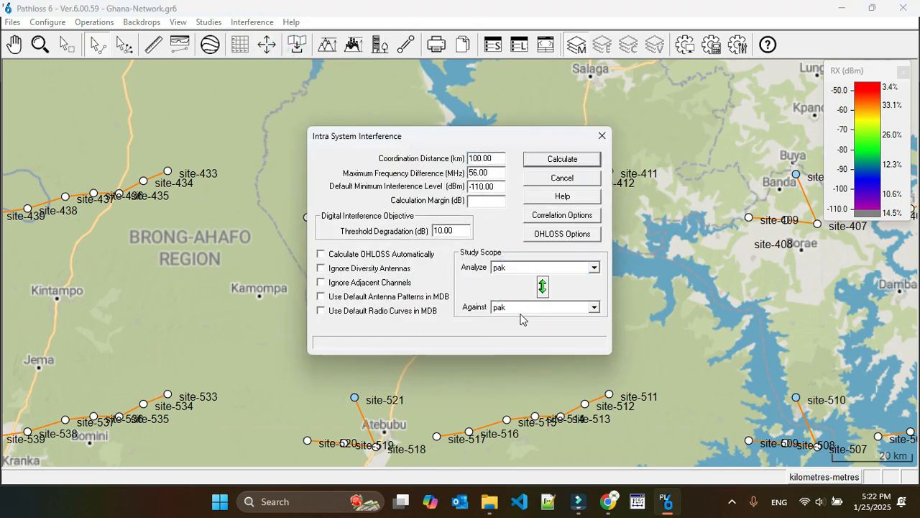
{"action": "left_click", "coordinate": [522, 307]}
{"action": "left_click", "coordinate": [522, 343]}
{"action": "left_click", "coordinate": [563, 160]}
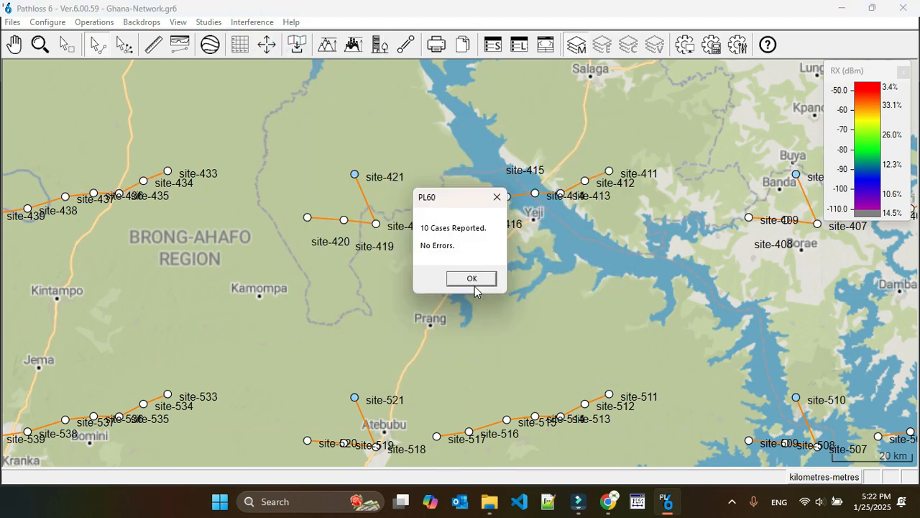
{"action": "left_click", "coordinate": [473, 283]}
Step: Browse the recalculated interference cases, identify the first case's victim and interfering links, and close the browser
{"action": "left_click", "coordinate": [252, 22]}
{"action": "left_click", "coordinate": [296, 118]}
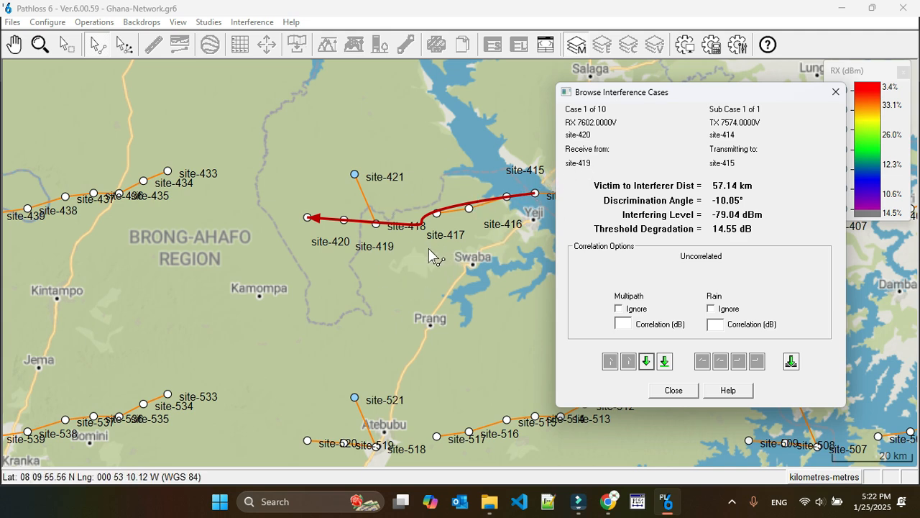
{"action": "left_click", "coordinate": [673, 390]}
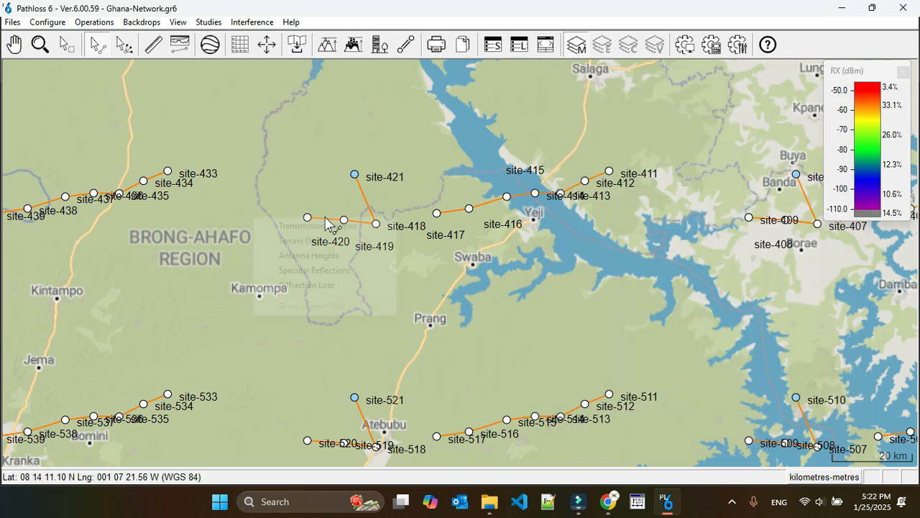
Step: Replace both sites' channels on the site-420 to site-419 link with the CH02H/CH02L pair, with site-420 transmitting high
{"action": "double_click", "coordinate": [325, 219]}
{"action": "left_click", "coordinate": [139, 236]}
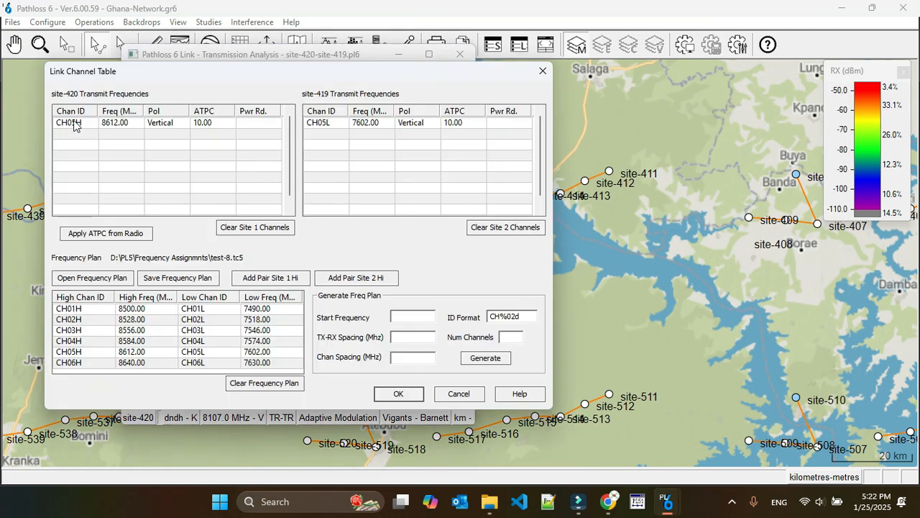
{"action": "left_click", "coordinate": [74, 125]}
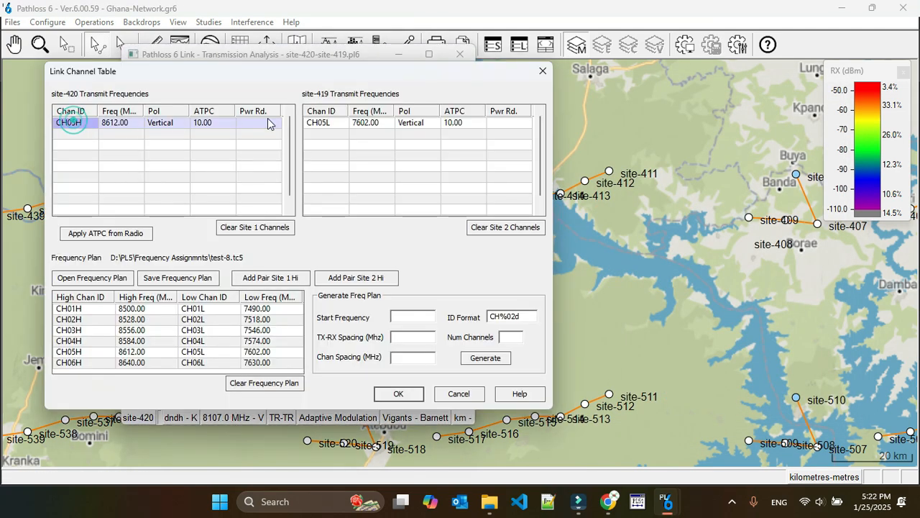
{"action": "left_click", "coordinate": [479, 228]}
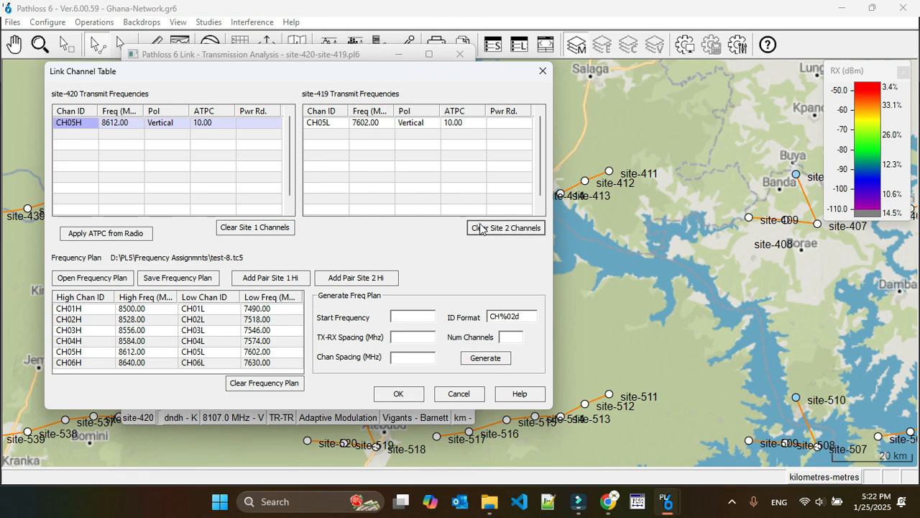
{"action": "left_click", "coordinate": [257, 228]}
{"action": "left_click", "coordinate": [66, 322]}
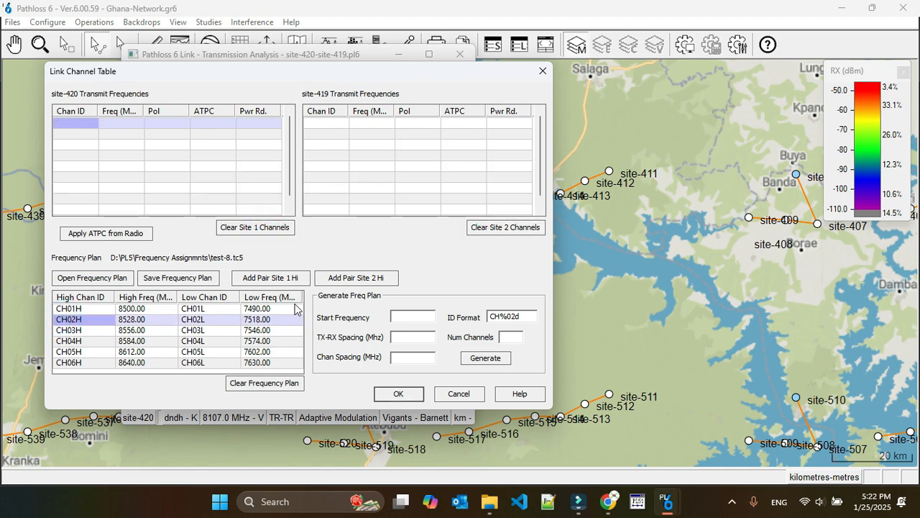
{"action": "left_click", "coordinate": [280, 275]}
Step: Accept the channels, update the design frequency to the channel table average, and save the site-420 to site-419 link
{"action": "left_click", "coordinate": [398, 393]}
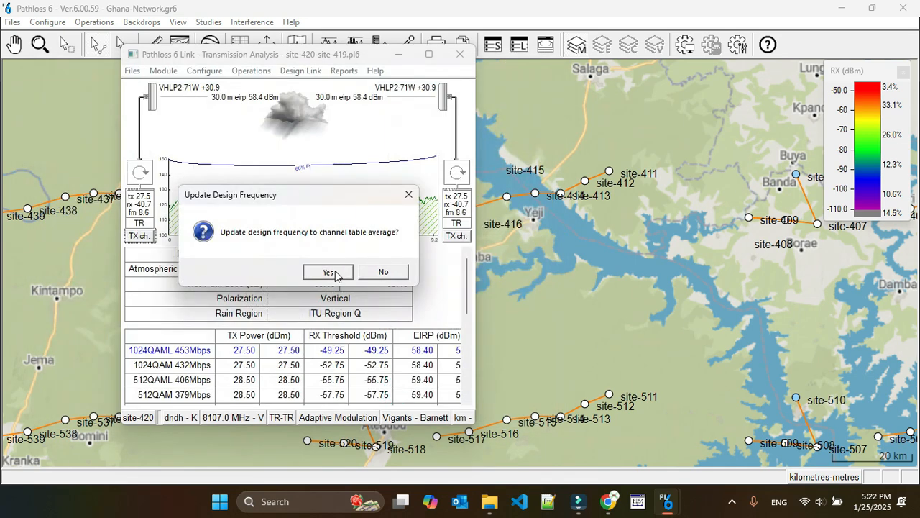
{"action": "left_click", "coordinate": [329, 270]}
{"action": "left_click", "coordinate": [463, 55]}
{"action": "left_click", "coordinate": [266, 273]}
Step: Recalculate the Phase-3 against Phase-3 interference with the new site-420 to site-419 channels and dismiss the calculation summary
{"action": "left_click", "coordinate": [251, 21]}
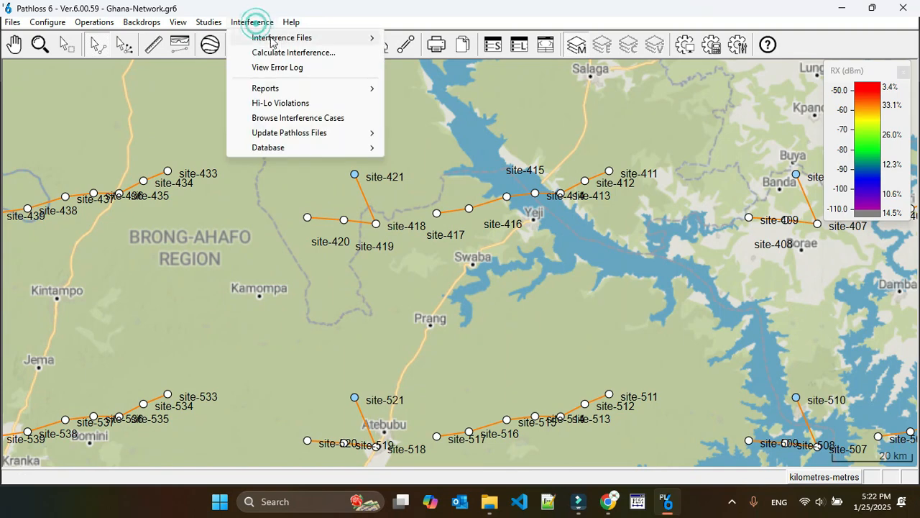
{"action": "left_click", "coordinate": [284, 50]}
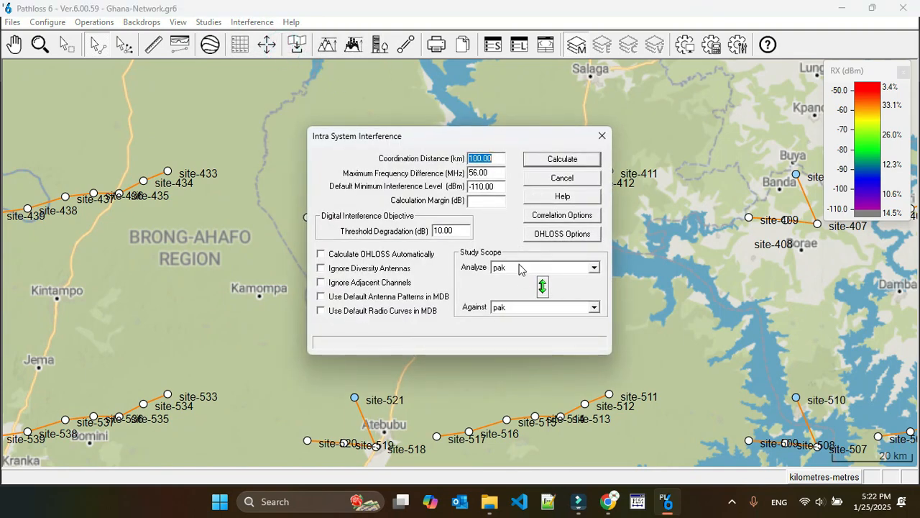
{"action": "left_click", "coordinate": [517, 313]}
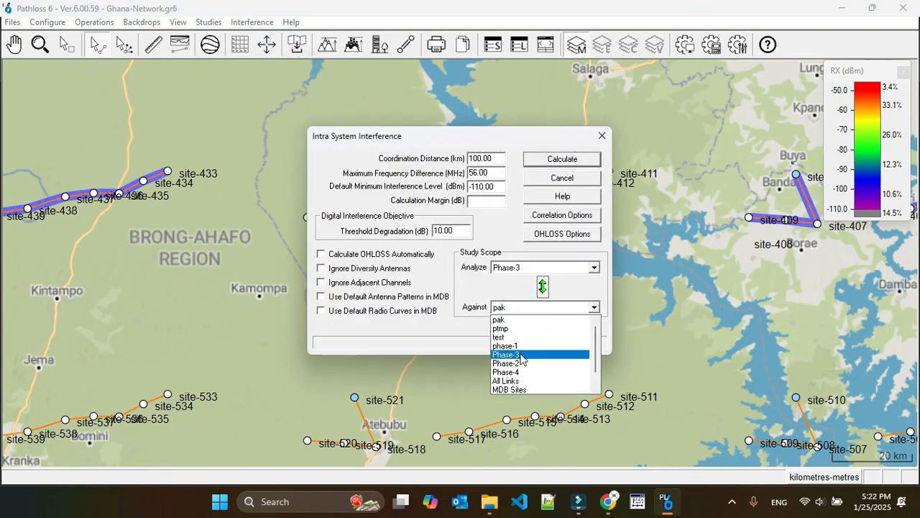
{"action": "left_click", "coordinate": [519, 352]}
{"action": "left_click", "coordinate": [560, 159]}
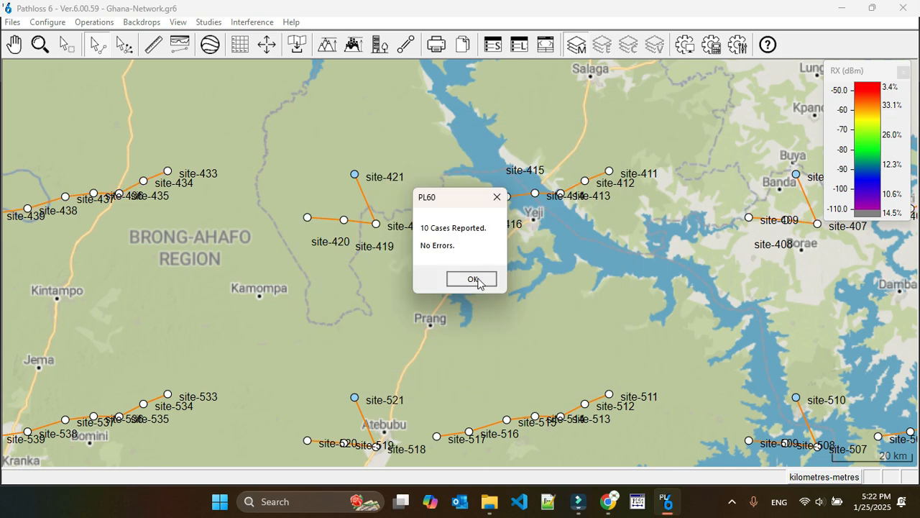
{"action": "left_click", "coordinate": [471, 279]}
Step: Browse the updated interference cases and examine the victim and interferer sites of the first case
{"action": "left_click", "coordinate": [251, 22]}
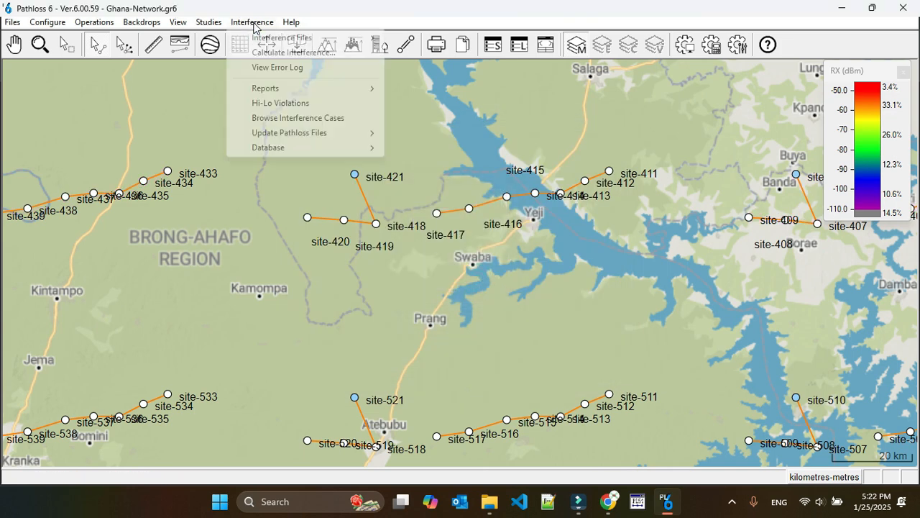
{"action": "left_click", "coordinate": [299, 118]}
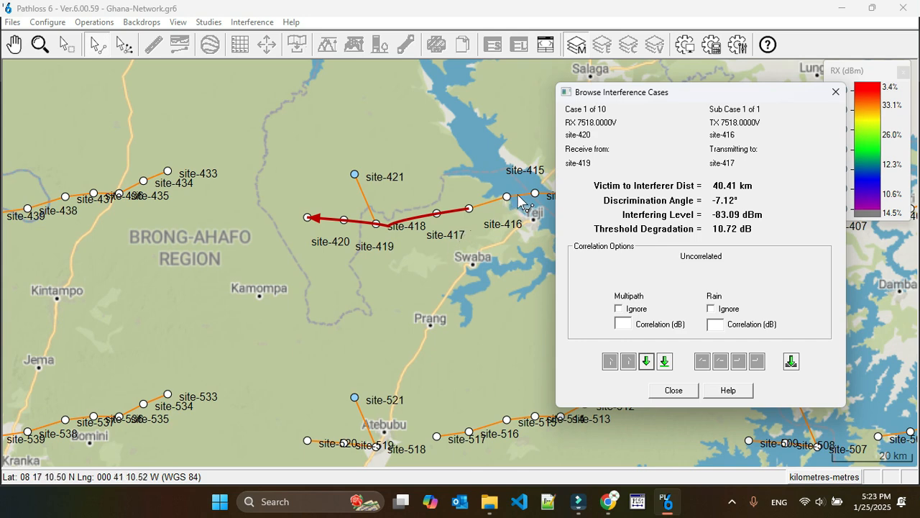
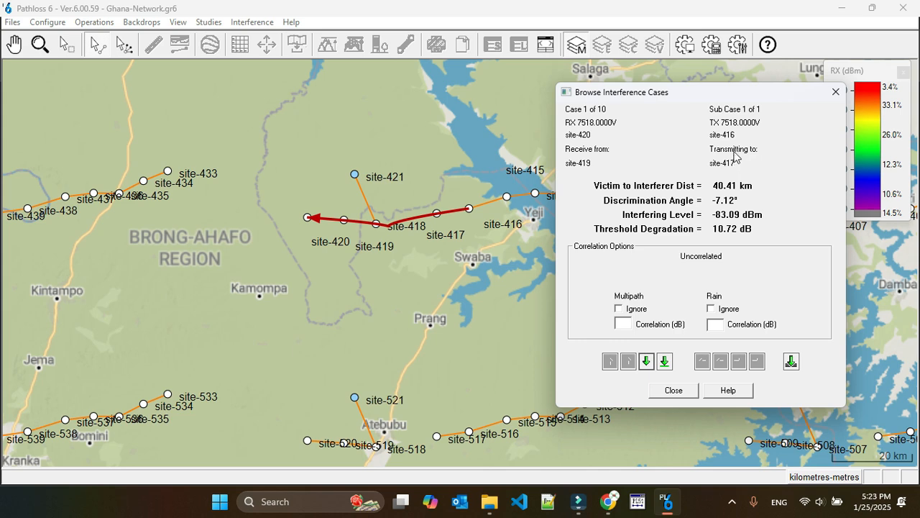
{"action": "left_click", "coordinate": [671, 391]}
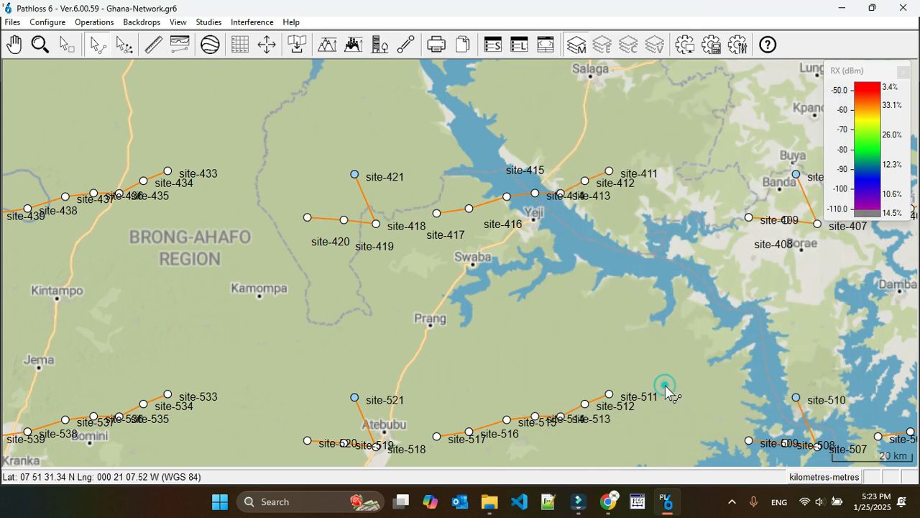
{"action": "right_click", "coordinate": [453, 215]}
{"action": "left_click", "coordinate": [455, 218]}
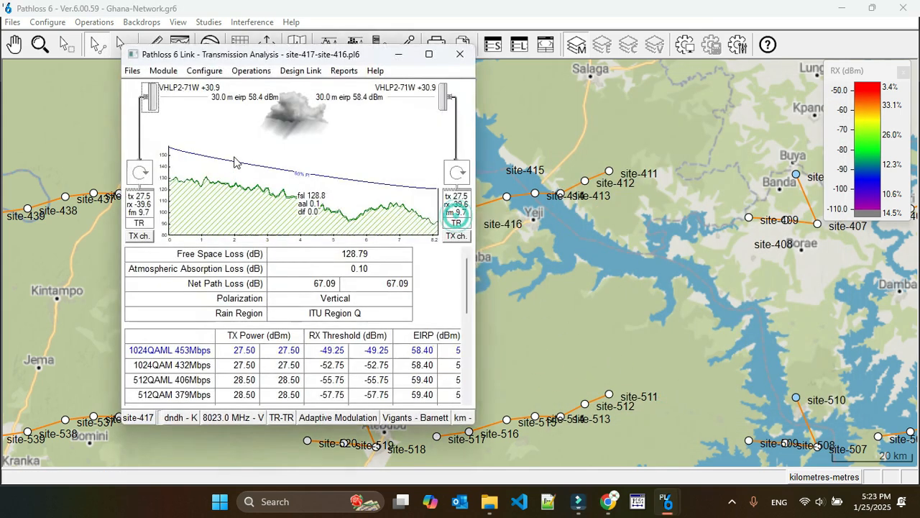
{"action": "left_click", "coordinate": [140, 236]}
{"action": "left_click", "coordinate": [64, 125]}
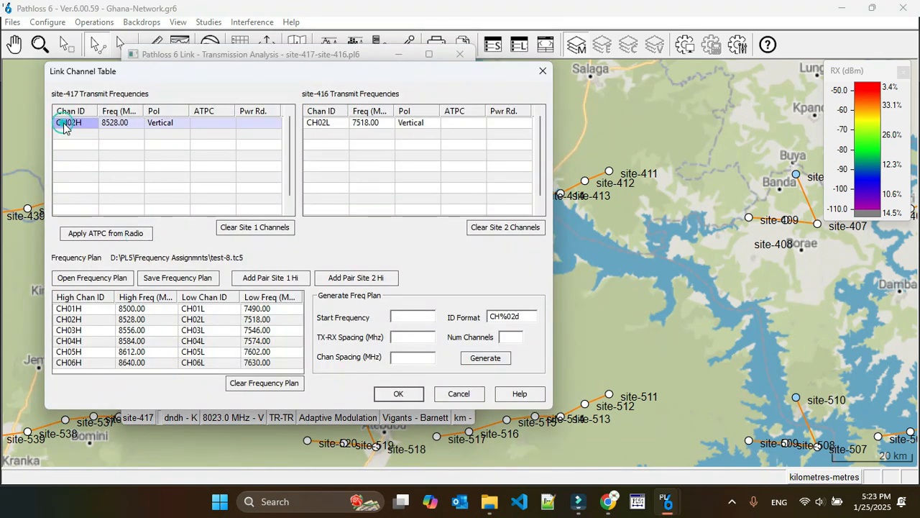
{"action": "left_click", "coordinate": [508, 228]}
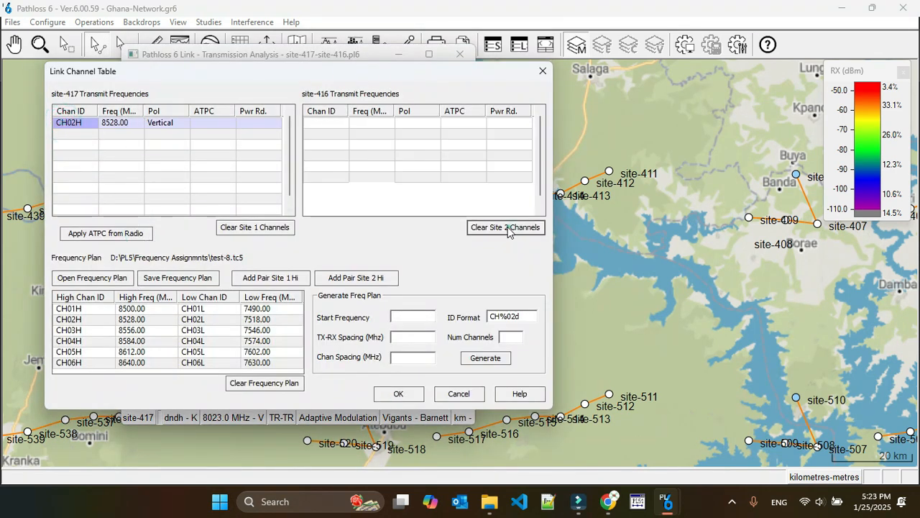
{"action": "left_click", "coordinate": [459, 393]}
{"action": "left_click", "coordinate": [460, 54]}
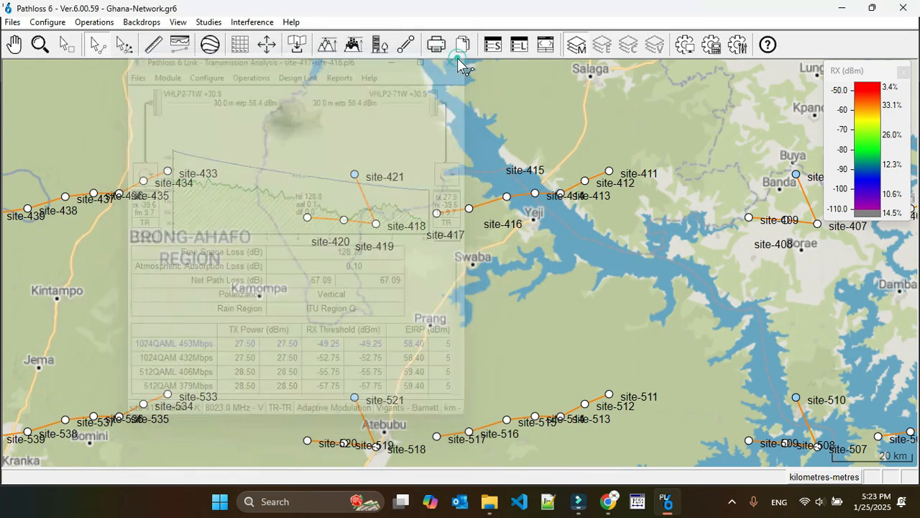
Step: Replace both sites' channels on the site-420 to site-419 link with the CH04H/CH04L pair, with site-420 transmitting high
{"action": "left_click", "coordinate": [328, 217]}
{"action": "left_click", "coordinate": [329, 227]}
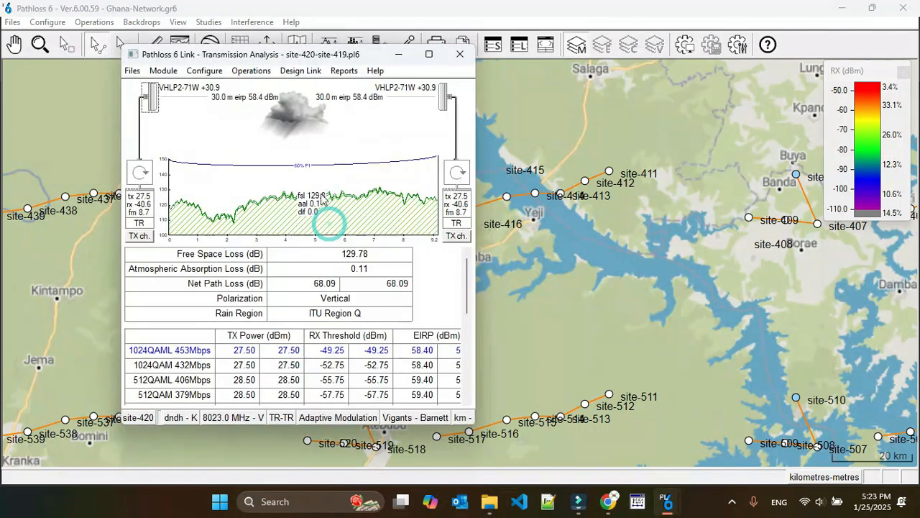
{"action": "left_click", "coordinate": [139, 237]}
{"action": "left_click", "coordinate": [75, 123]}
{"action": "left_click", "coordinate": [270, 228]}
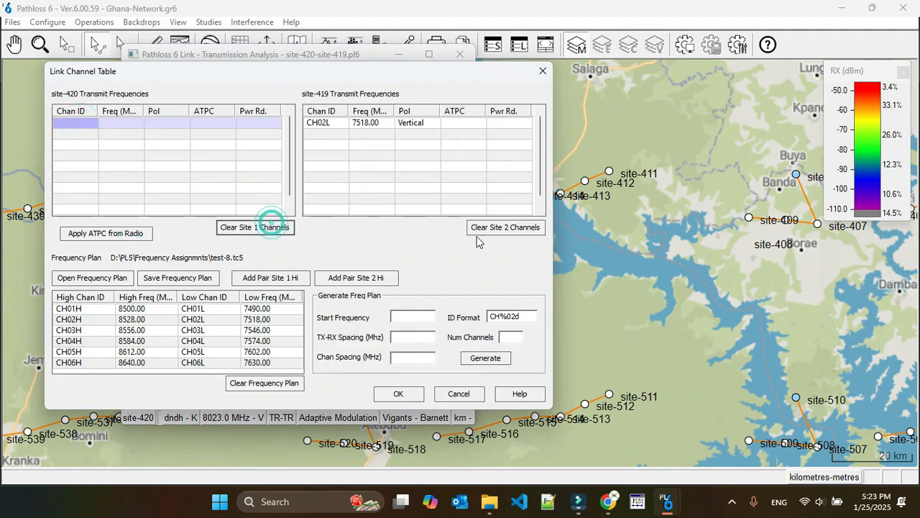
{"action": "left_click", "coordinate": [480, 227]}
{"action": "left_click", "coordinate": [69, 341]}
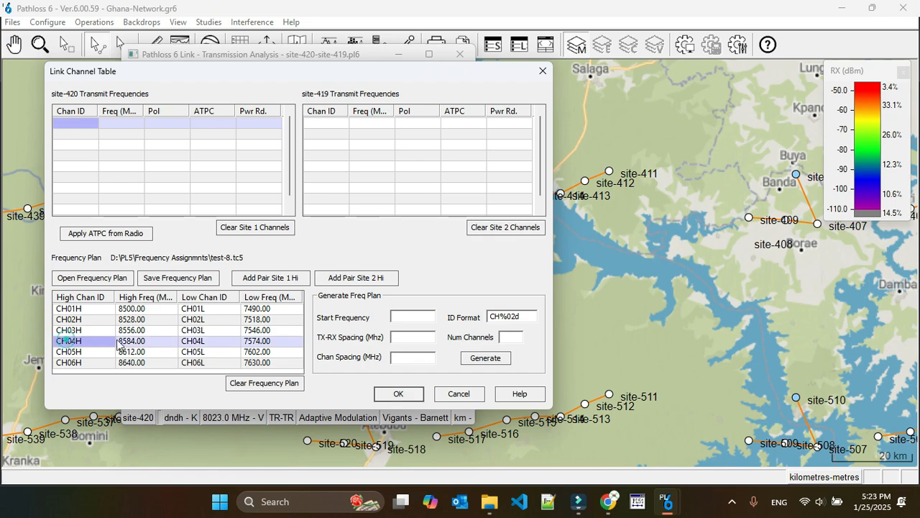
{"action": "left_click", "coordinate": [302, 280]}
Step: Accept the channels, update the design frequency to the channel table average, and save the site-420 to site-419 link
{"action": "left_click", "coordinate": [399, 393]}
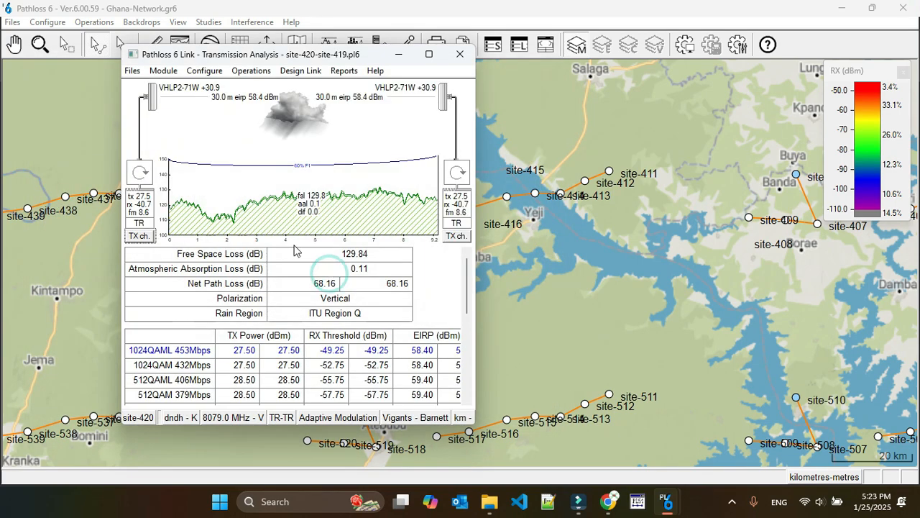
{"action": "key", "text": "alt+F4"}
{"action": "left_click", "coordinate": [278, 272]}
Step: Recalculate the Phase-3 against Phase-3 interference with the CH04 pair on the site-420 to site-419 link and dismiss the calculation summary
{"action": "left_click", "coordinate": [259, 21]}
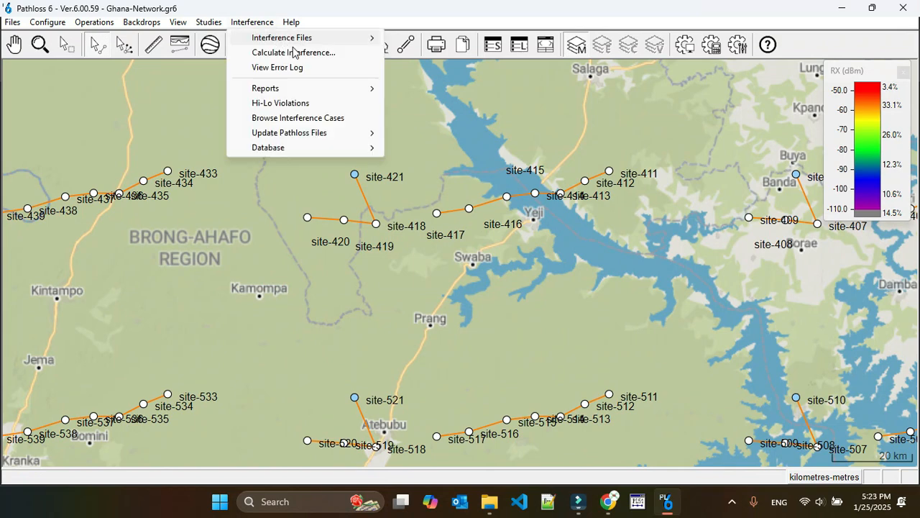
{"action": "left_click", "coordinate": [293, 52]}
{"action": "left_click", "coordinate": [546, 267]}
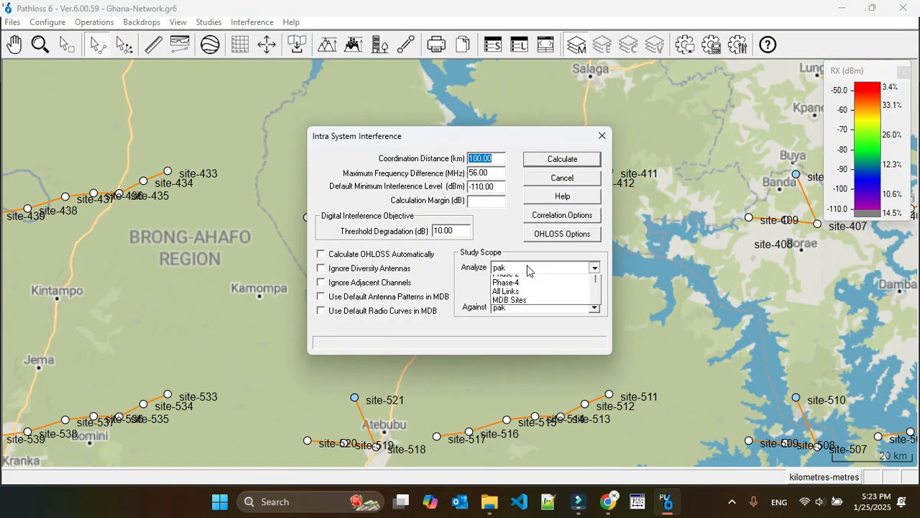
{"action": "left_click", "coordinate": [510, 296]}
{"action": "left_click", "coordinate": [519, 308]}
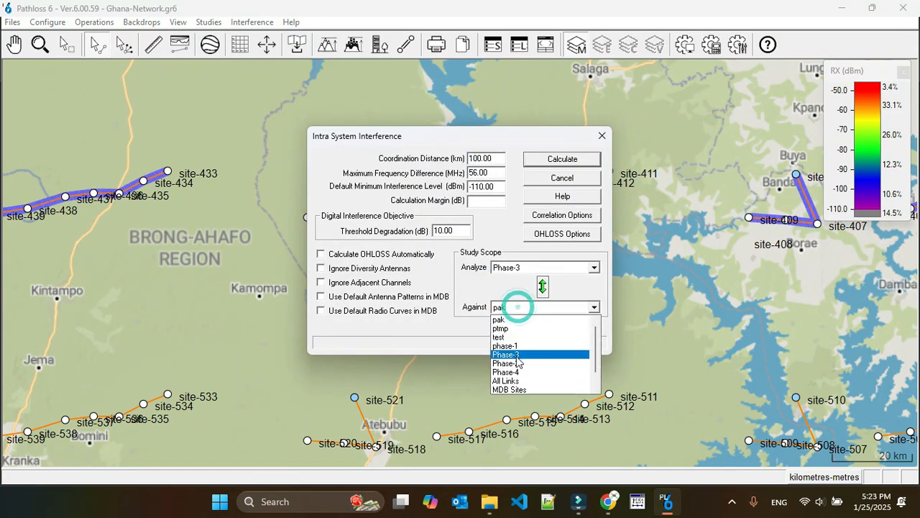
{"action": "left_click", "coordinate": [518, 356]}
{"action": "left_click", "coordinate": [551, 159]}
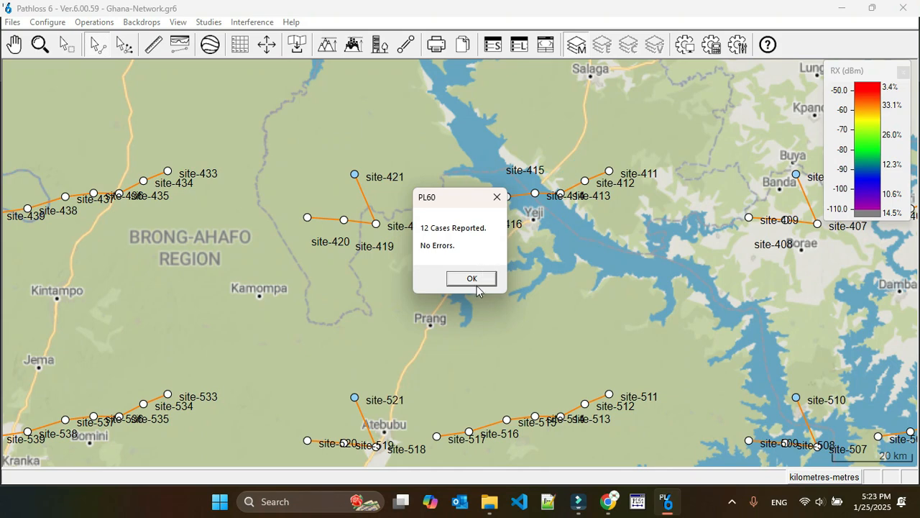
{"action": "left_click", "coordinate": [472, 279]}
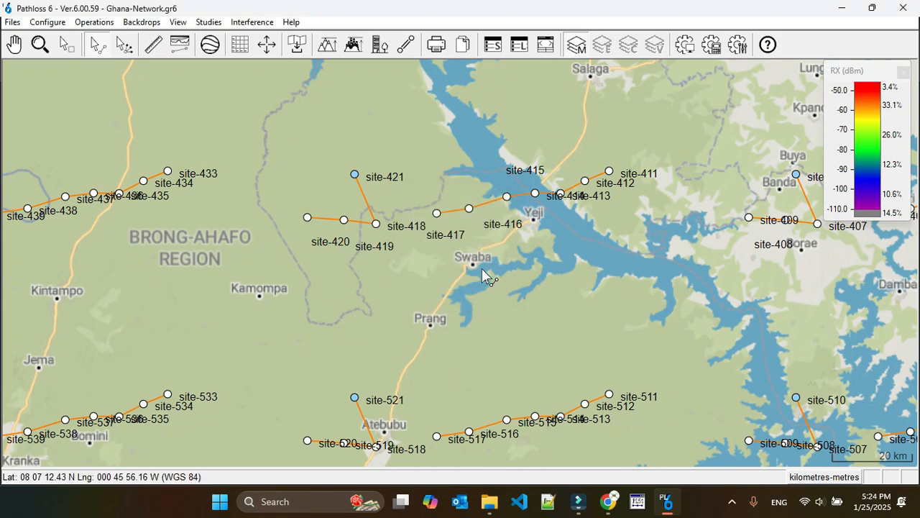
Step: Browse the recalculated interference cases, examine the first case's victim and interferer sites, and close the case browser
{"action": "left_click", "coordinate": [244, 23]}
{"action": "left_click", "coordinate": [298, 117]}
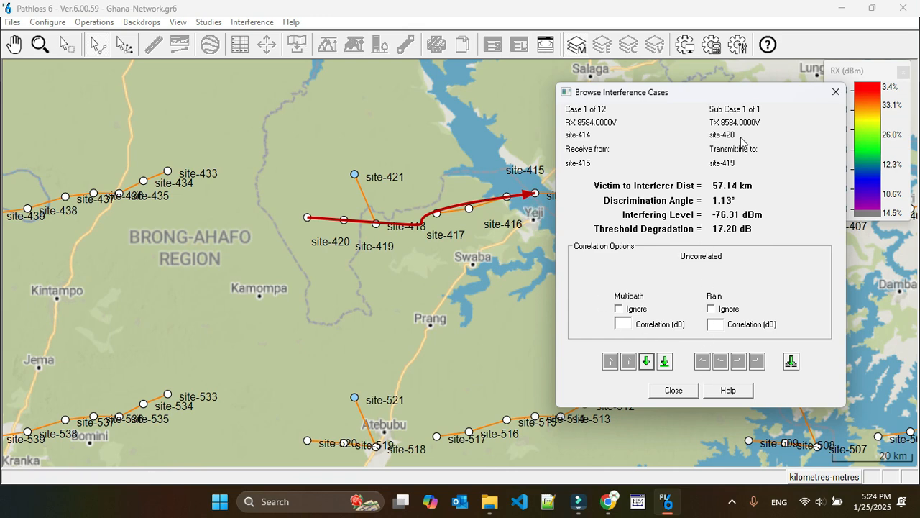
{"action": "left_click", "coordinate": [830, 97]}
Step: Replace both sites' channels on the site-415 to site-414 link with the CH01H/CH01L pair, with site-415 transmitting high
{"action": "right_click", "coordinate": [520, 195]}
{"action": "left_click", "coordinate": [519, 205]}
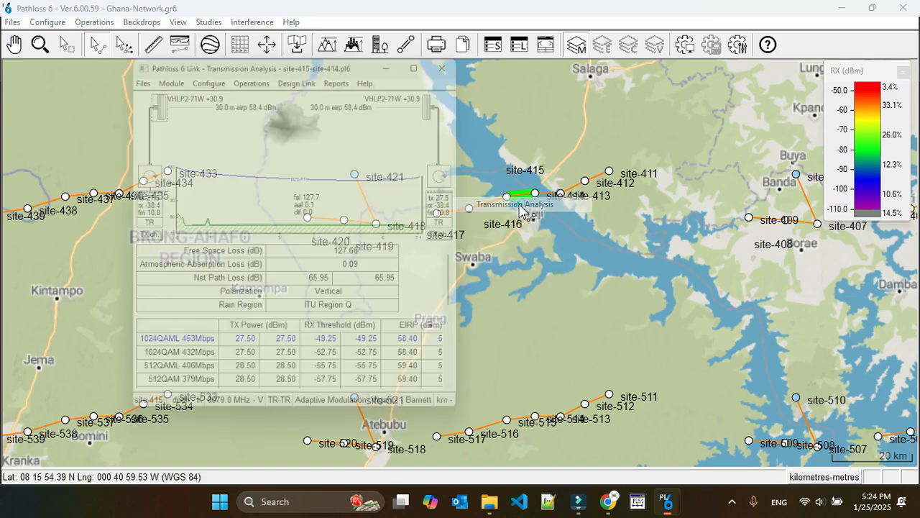
{"action": "left_click", "coordinate": [145, 236]}
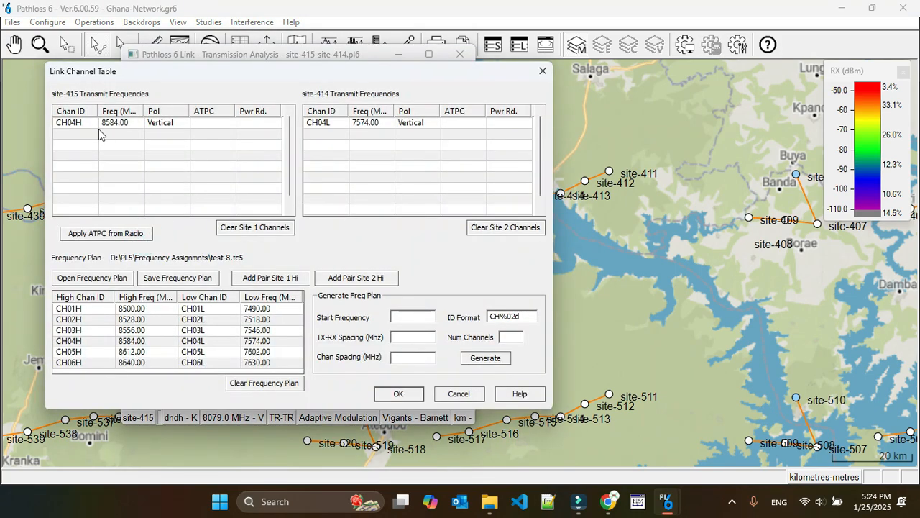
{"action": "left_click", "coordinate": [79, 122]}
{"action": "left_click", "coordinate": [501, 228]}
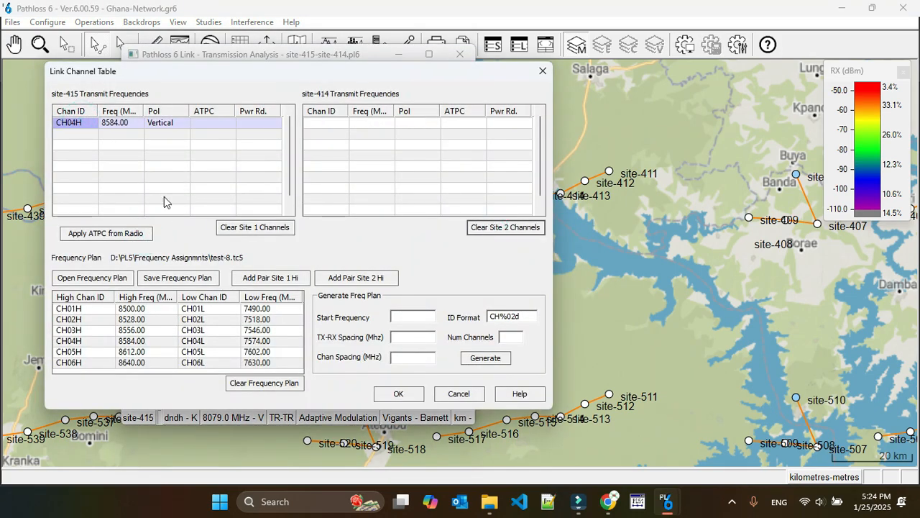
{"action": "left_click", "coordinate": [244, 228]}
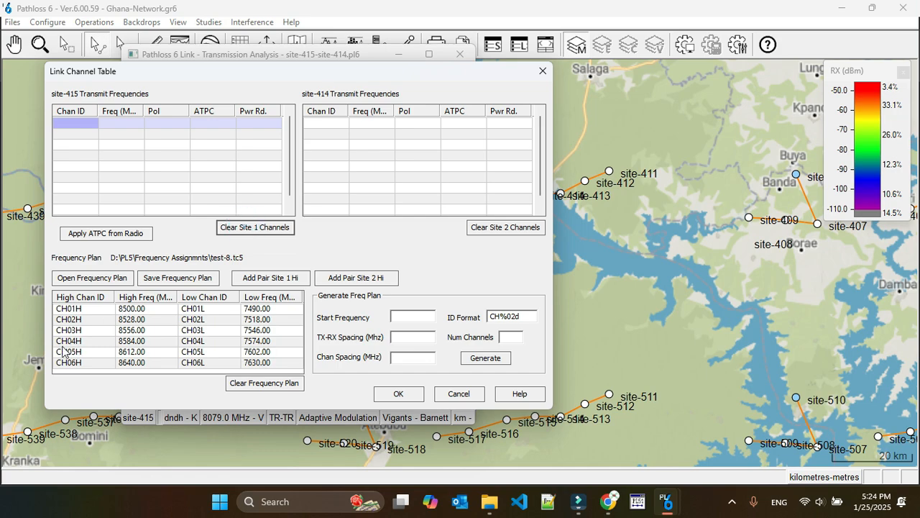
{"action": "left_click", "coordinate": [62, 310]}
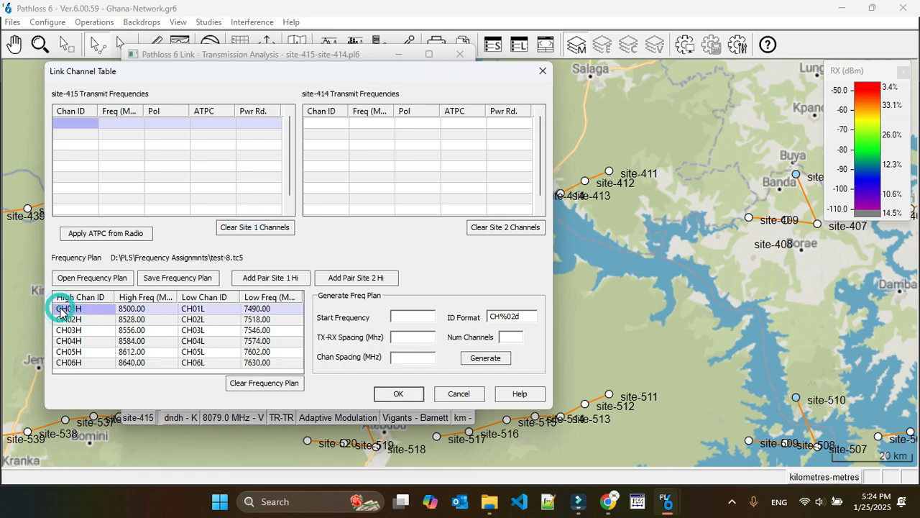
{"action": "left_click", "coordinate": [291, 278]}
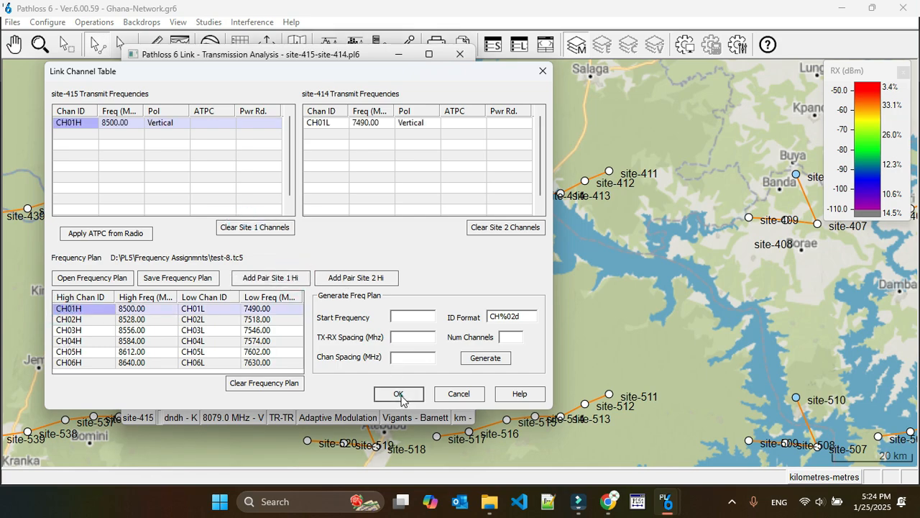
Step: Accept the channels, update the design frequency to the channel table average, and save the site-415 to site-414 link
{"action": "left_click", "coordinate": [401, 394]}
{"action": "left_click", "coordinate": [327, 272]}
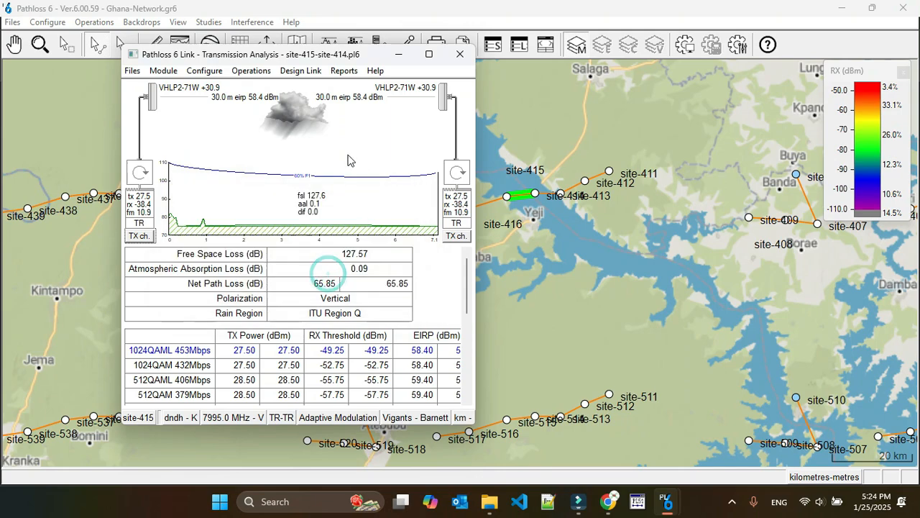
{"action": "left_click", "coordinate": [460, 54]}
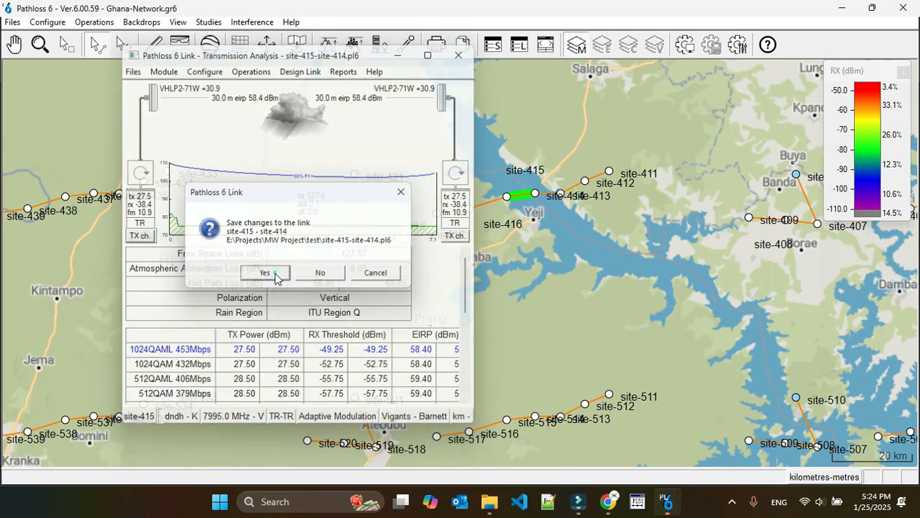
{"action": "left_click", "coordinate": [272, 271]}
Step: Recalculate the Phase-3 against Phase-3 interference with the new site-415 to site-414 channels and dismiss the calculation summary
{"action": "left_click", "coordinate": [252, 21]}
{"action": "left_click", "coordinate": [297, 45]}
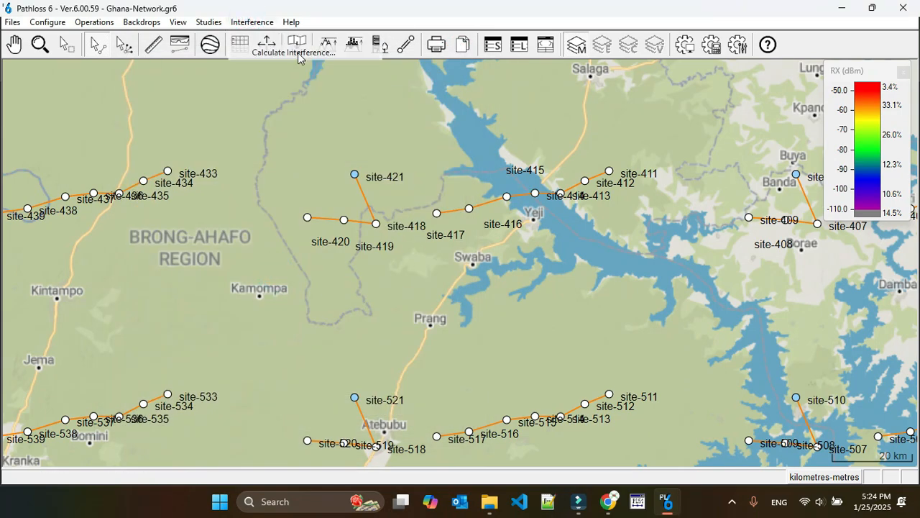
{"action": "left_click", "coordinate": [296, 44]}
{"action": "left_click", "coordinate": [516, 268]}
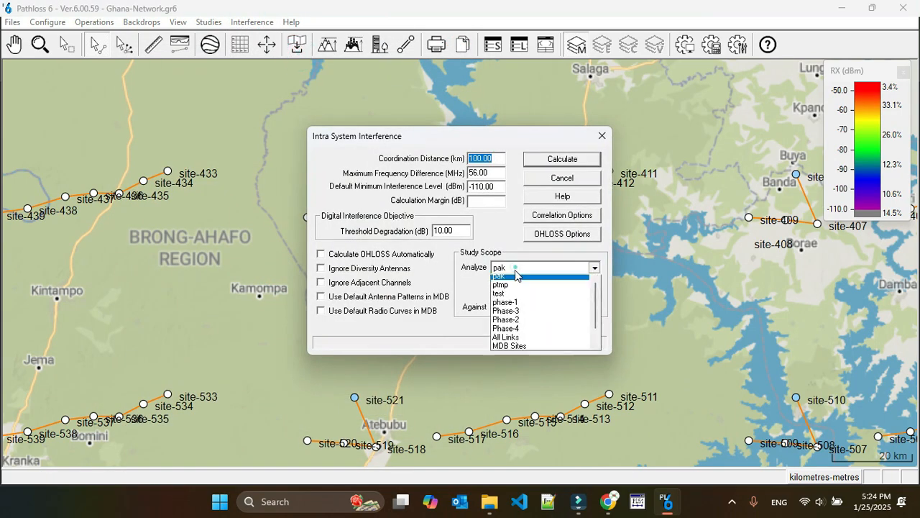
{"action": "left_click", "coordinate": [512, 315]}
{"action": "left_click", "coordinate": [513, 307]}
{"action": "left_click", "coordinate": [516, 358]}
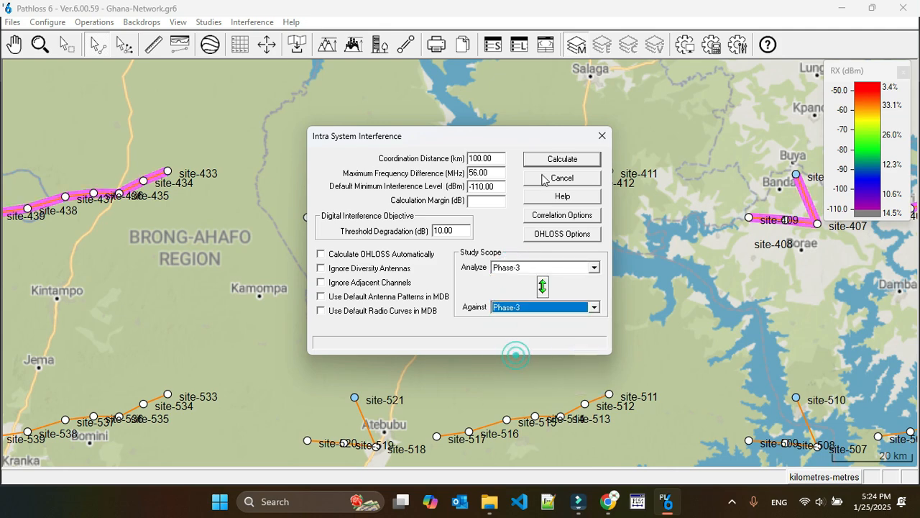
{"action": "left_click", "coordinate": [548, 165]}
{"action": "left_click", "coordinate": [489, 276]}
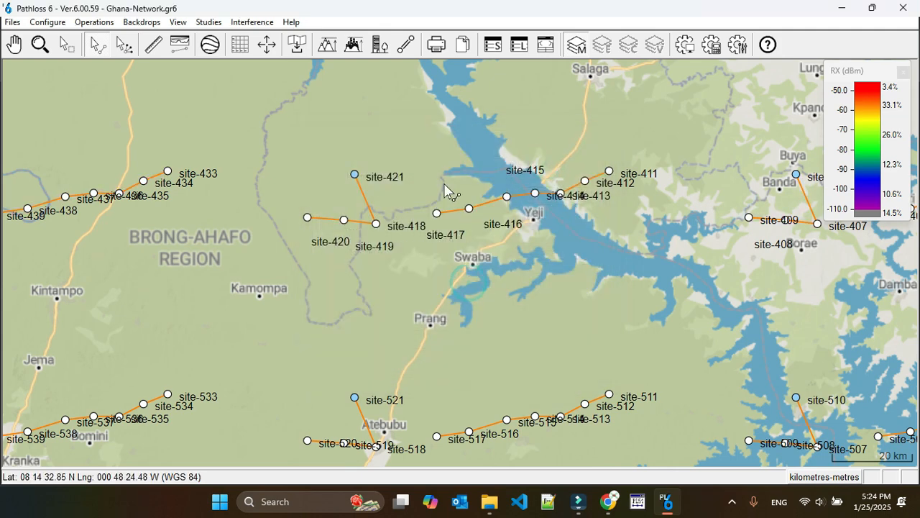
Step: Browse the updated interference cases, examine which transmitter interferes with which receiver in the first case, and close the case browser
{"action": "left_click", "coordinate": [252, 20]}
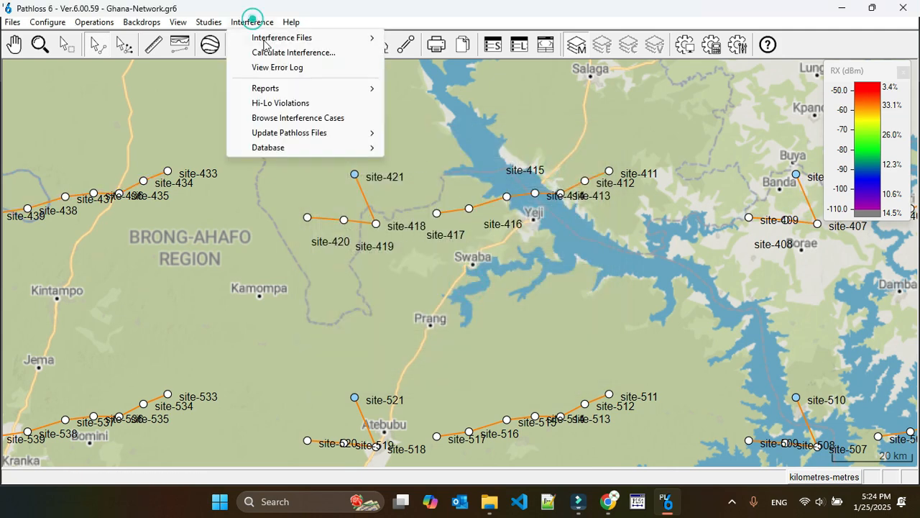
{"action": "left_click", "coordinate": [298, 118]}
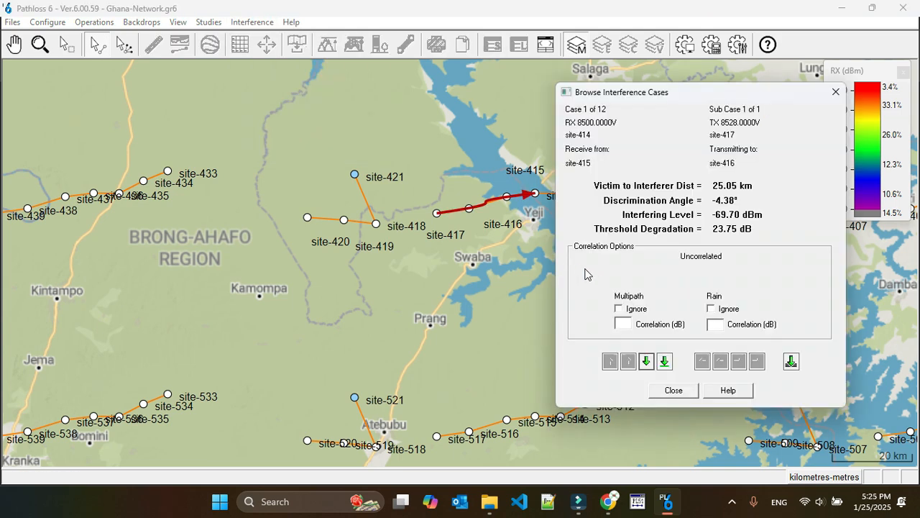
{"action": "left_click", "coordinate": [674, 390]}
Step: Replace both sites' channels on the site-417 to site-416 link with the CH03H/CH03L pair, with site-417 transmitting high
{"action": "double_click", "coordinate": [458, 218]}
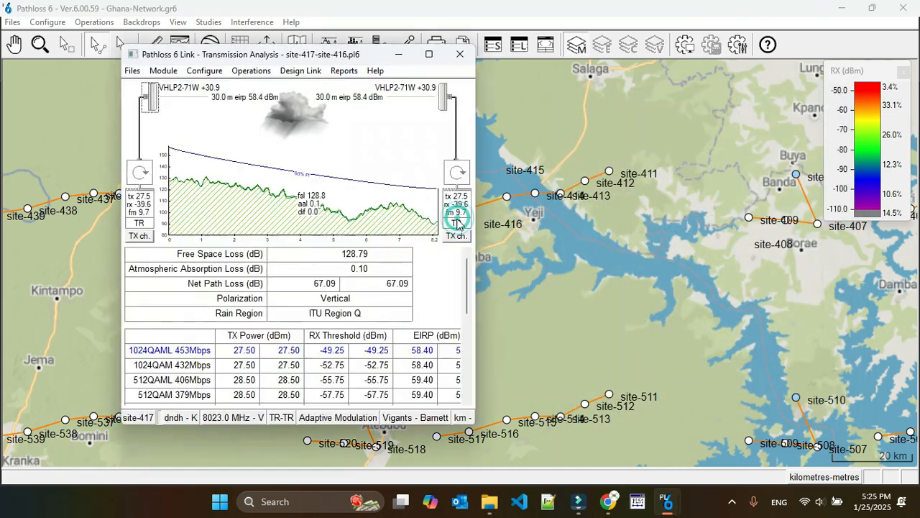
{"action": "left_click", "coordinate": [141, 237]}
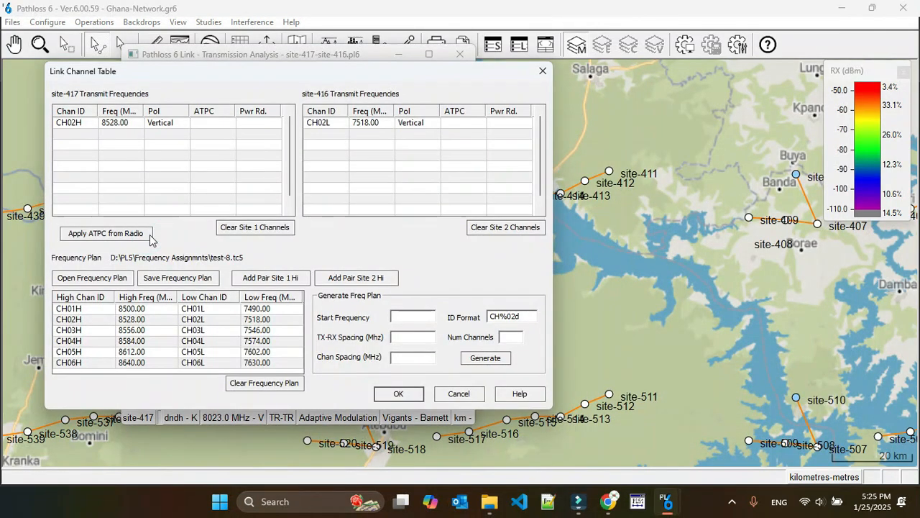
{"action": "left_click", "coordinate": [74, 123]}
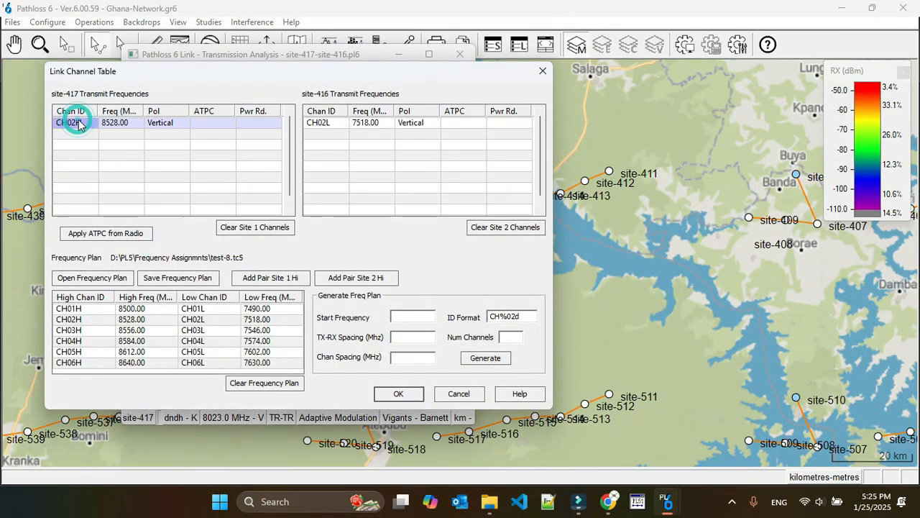
{"action": "left_click", "coordinate": [246, 227]}
{"action": "left_click", "coordinate": [319, 123]}
{"action": "left_click", "coordinate": [505, 227]}
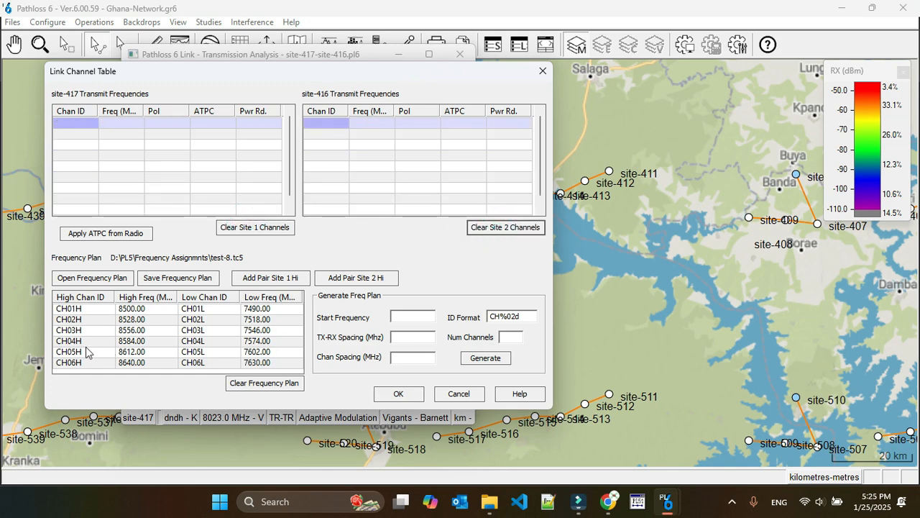
{"action": "left_click", "coordinate": [61, 331]}
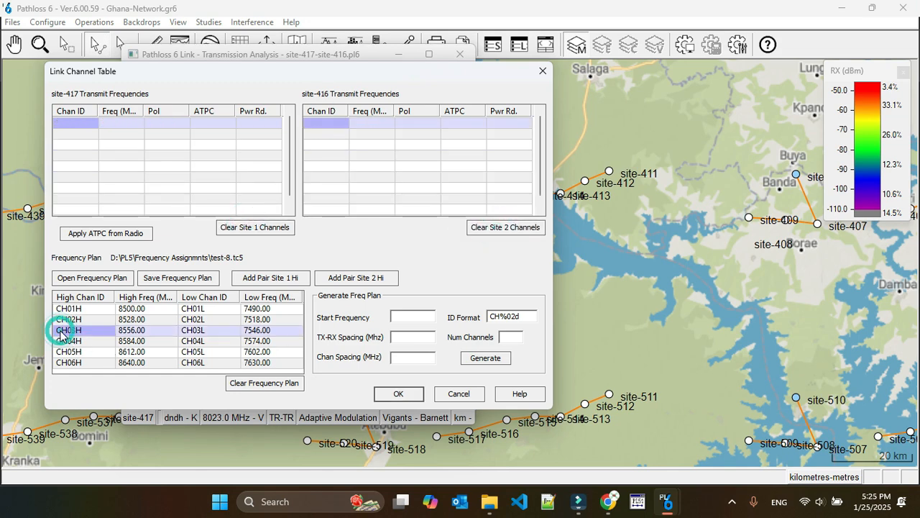
{"action": "left_click", "coordinate": [273, 280]}
Step: Accept the new channels, update the design frequency to the channel table average, and save the site-417 to site-416 link
{"action": "left_click", "coordinate": [398, 394]}
{"action": "left_click", "coordinate": [460, 56]}
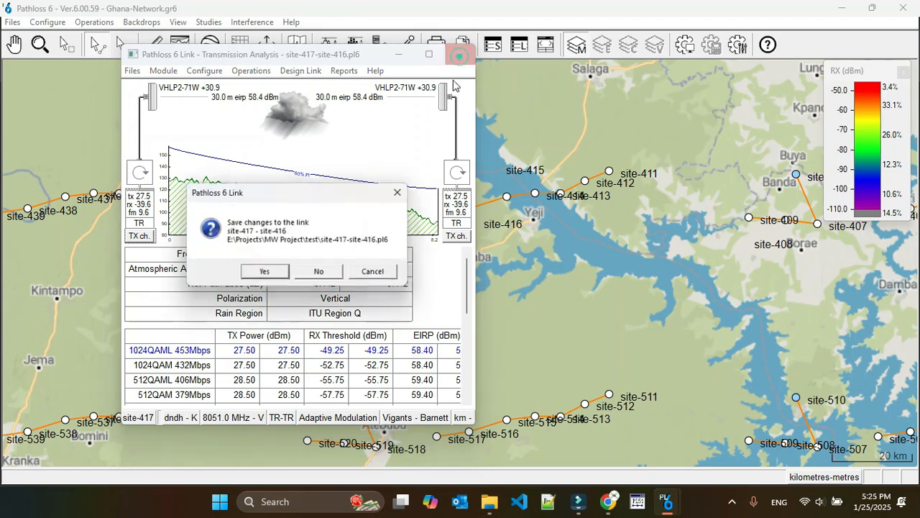
{"action": "left_click", "coordinate": [266, 273]}
Step: Recalculate the Phase-3 intra-system interference with the new site-417 to site-416 channels and dismiss the calculation summary
{"action": "left_click", "coordinate": [253, 22]}
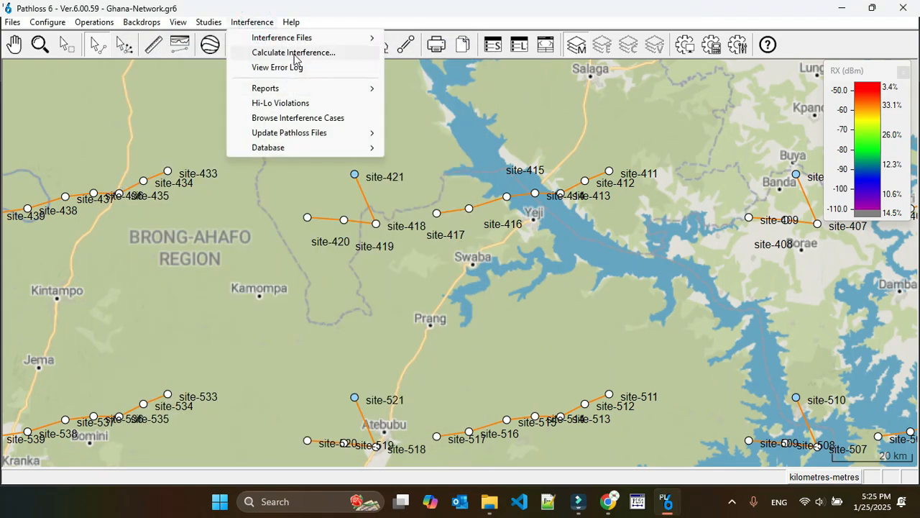
{"action": "left_click", "coordinate": [291, 52]}
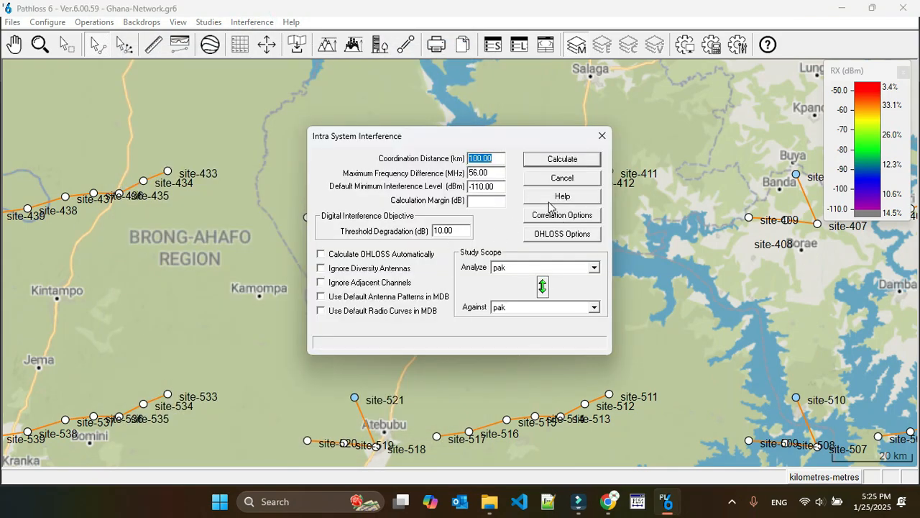
{"action": "key", "text": "Return"}
{"action": "left_click", "coordinate": [471, 279]}
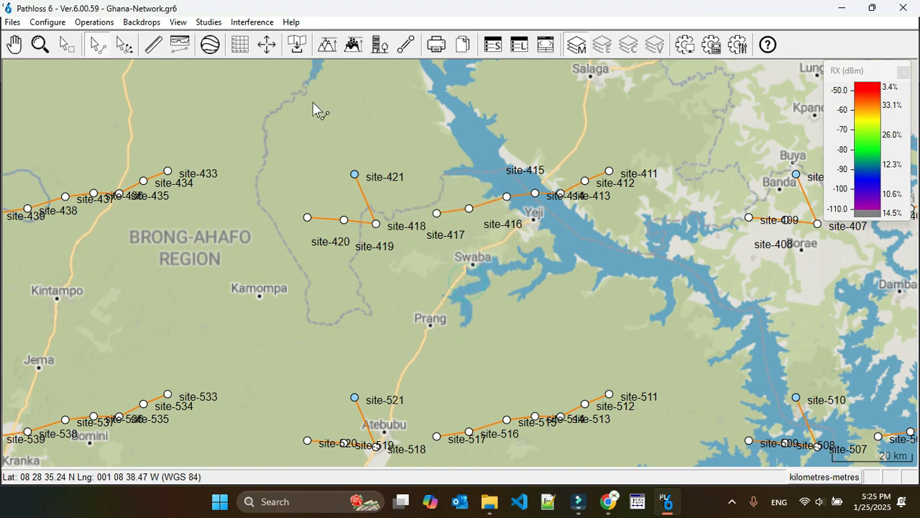
Step: Browse the interference cases, examine the receiving and transmitting sites of the first case, and close the case browser
{"action": "left_click", "coordinate": [263, 23]}
{"action": "left_click", "coordinate": [295, 117]}
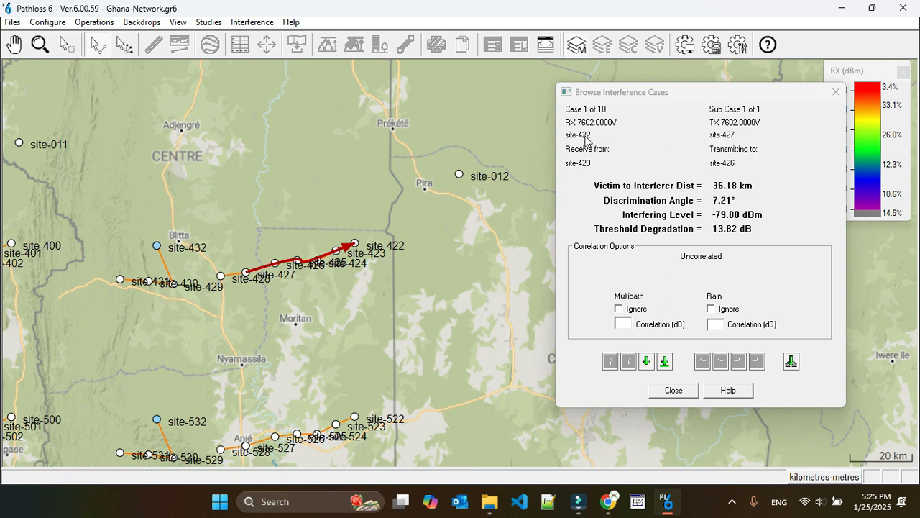
{"action": "left_click", "coordinate": [668, 394]}
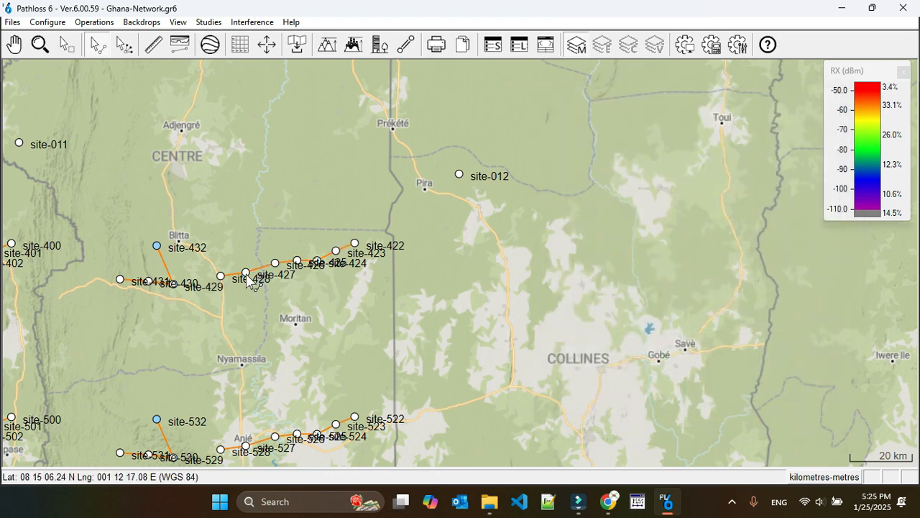
Step: Move the overlapping map labels between site-428 and site-423 clear of the links so each hop can be identified
{"action": "left_click_drag", "start_coordinate": [254, 278], "coordinate": [239, 301]}
{"action": "left_click_drag", "start_coordinate": [283, 272], "coordinate": [275, 298]}
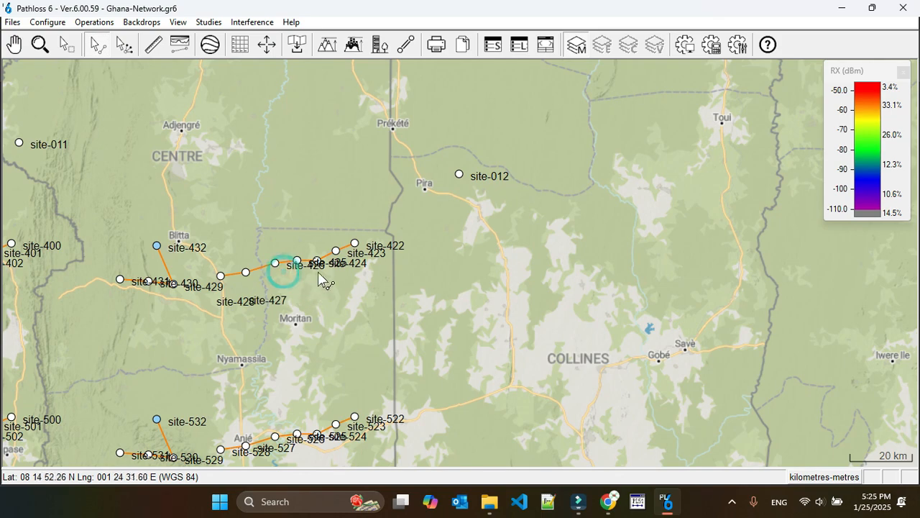
{"action": "left_click_drag", "start_coordinate": [312, 265], "coordinate": [346, 282]}
{"action": "left_click_drag", "start_coordinate": [381, 251], "coordinate": [317, 208]}
Step: Replace both sites' channels on the site-423 to site-422 link with the CH03H/CH03L pair, with site-422 transmitting high
{"action": "right_click", "coordinate": [345, 247]}
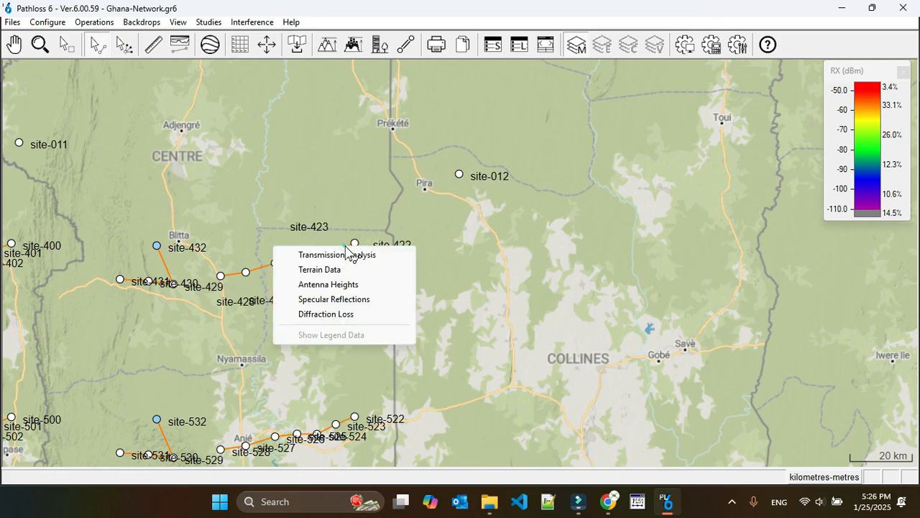
{"action": "left_click", "coordinate": [331, 254]}
{"action": "left_click", "coordinate": [140, 236]}
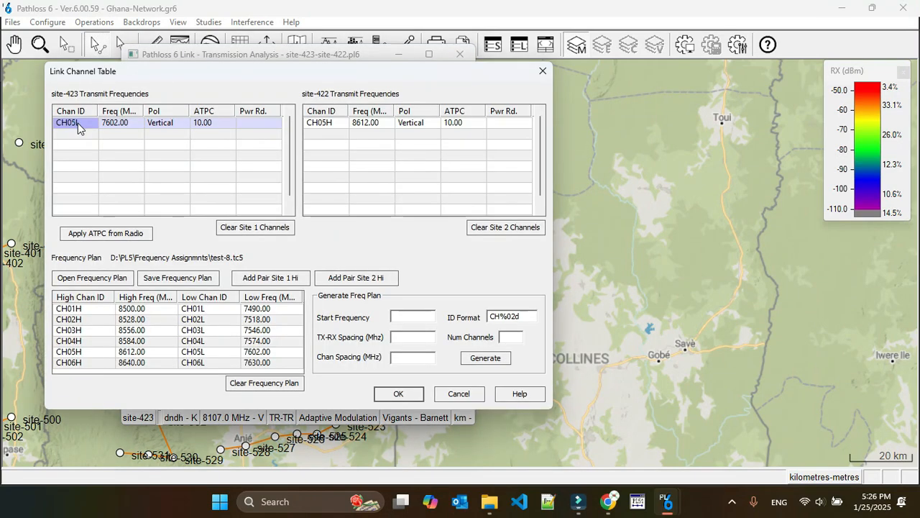
{"action": "left_click", "coordinate": [74, 122]}
{"action": "left_click", "coordinate": [491, 228]}
{"action": "left_click", "coordinate": [255, 227]}
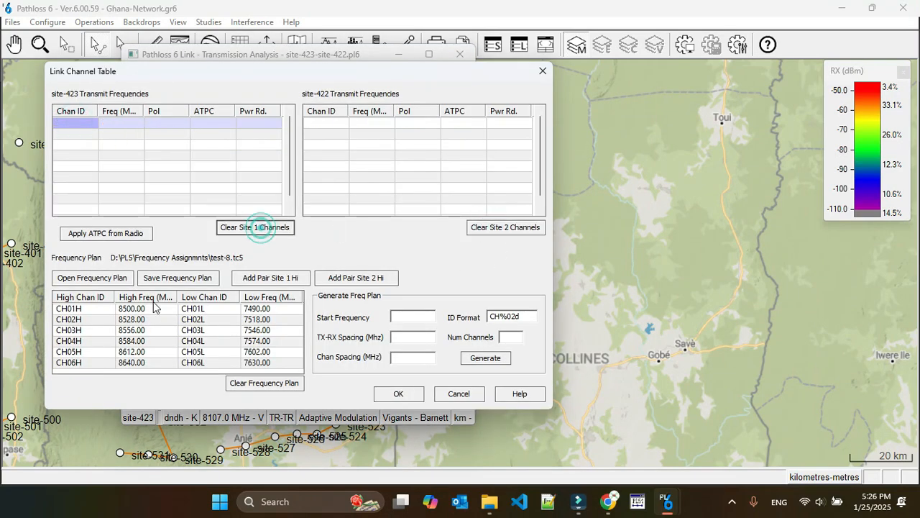
{"action": "left_click", "coordinate": [59, 330]}
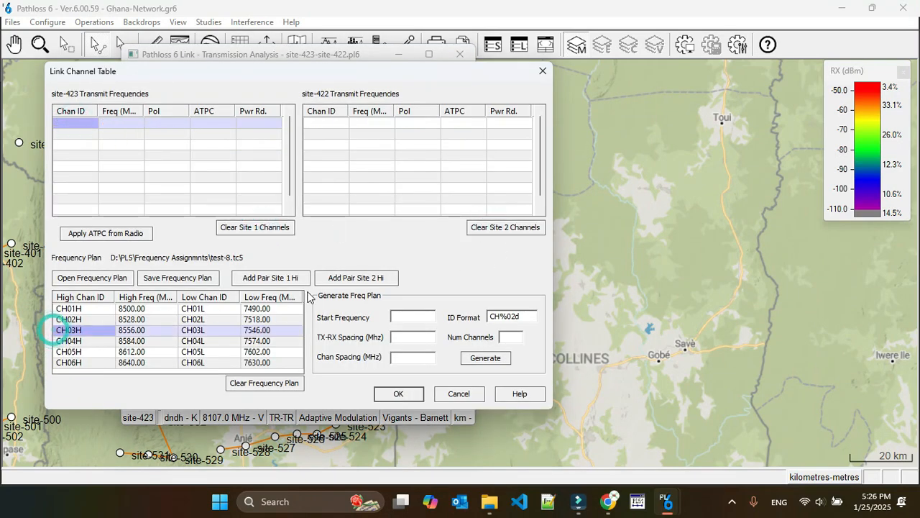
{"action": "left_click", "coordinate": [359, 278]}
Step: Accept the channels, update the design frequency to the channel table average, and close the site-423 to site-422 link
{"action": "left_click", "coordinate": [398, 393]}
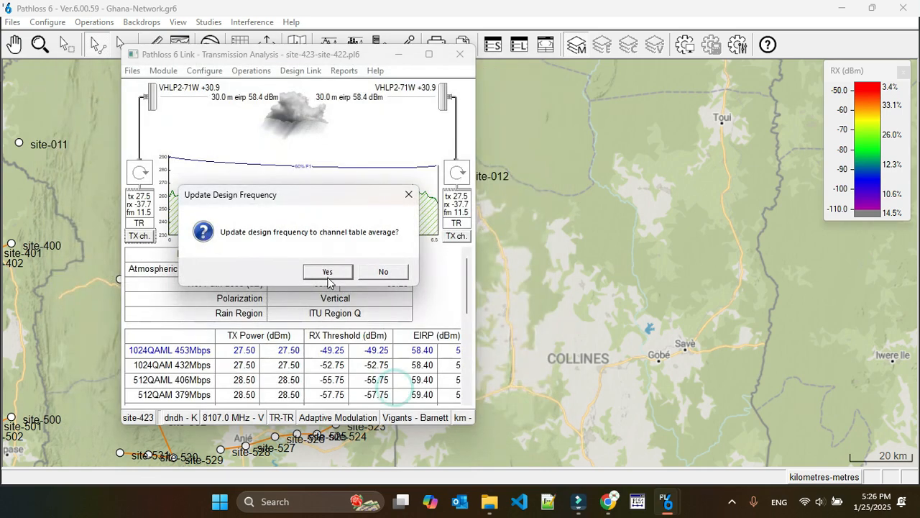
{"action": "left_click", "coordinate": [325, 270]}
{"action": "left_click", "coordinate": [462, 45]}
Step: Recalculate the interference of Phase-3 against Phase-3 and examine which sites are involved in the first reported case
{"action": "left_click", "coordinate": [252, 22]}
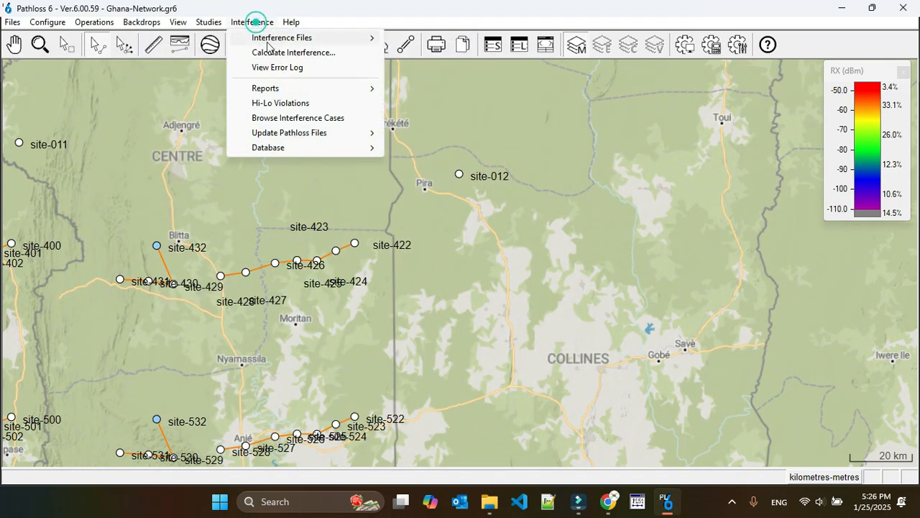
{"action": "left_click", "coordinate": [293, 52]}
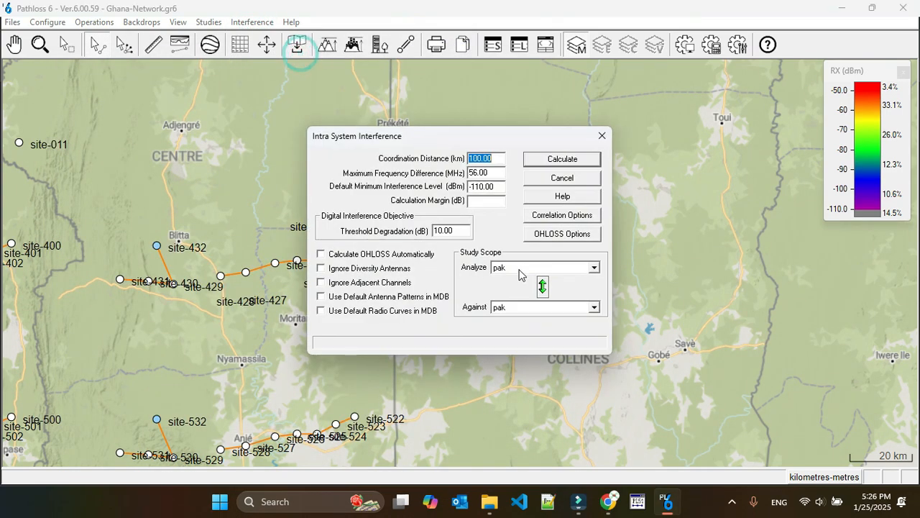
{"action": "left_click", "coordinate": [525, 267]}
{"action": "left_click", "coordinate": [521, 320]}
{"action": "left_click", "coordinate": [521, 350]}
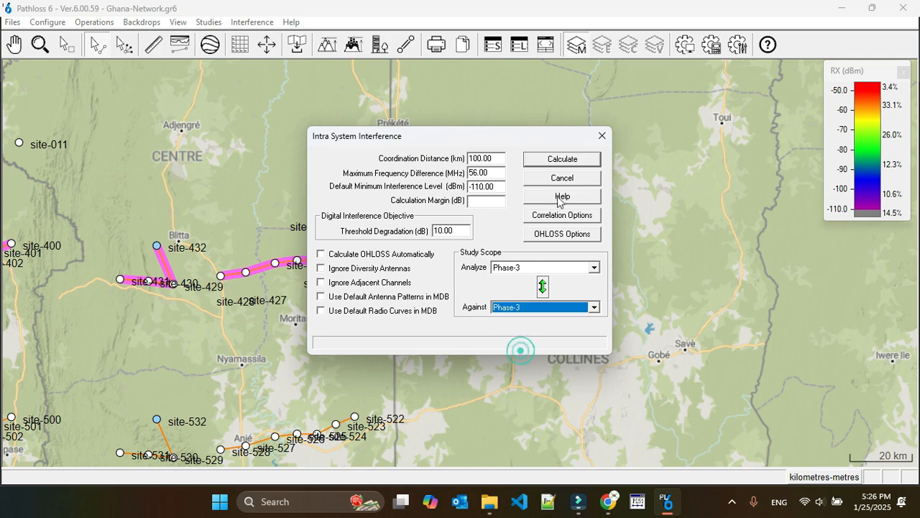
{"action": "left_click", "coordinate": [563, 159]}
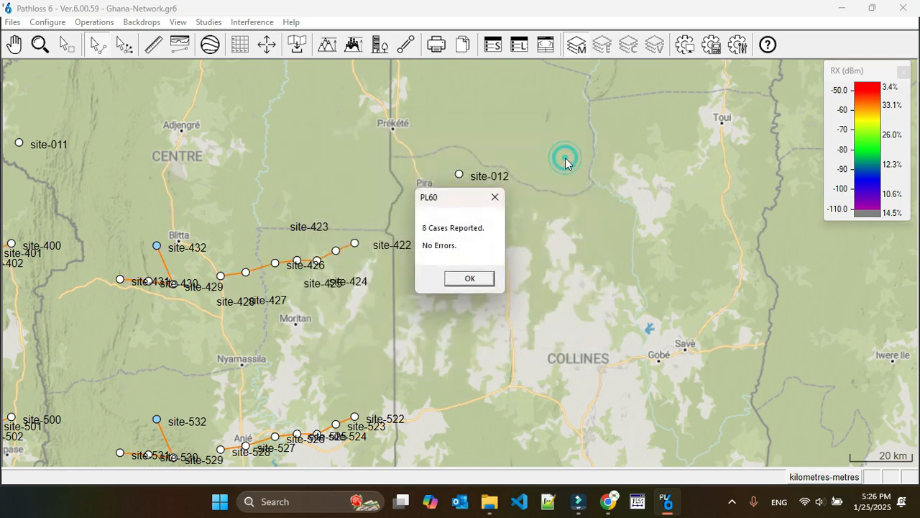
{"action": "left_click", "coordinate": [469, 279]}
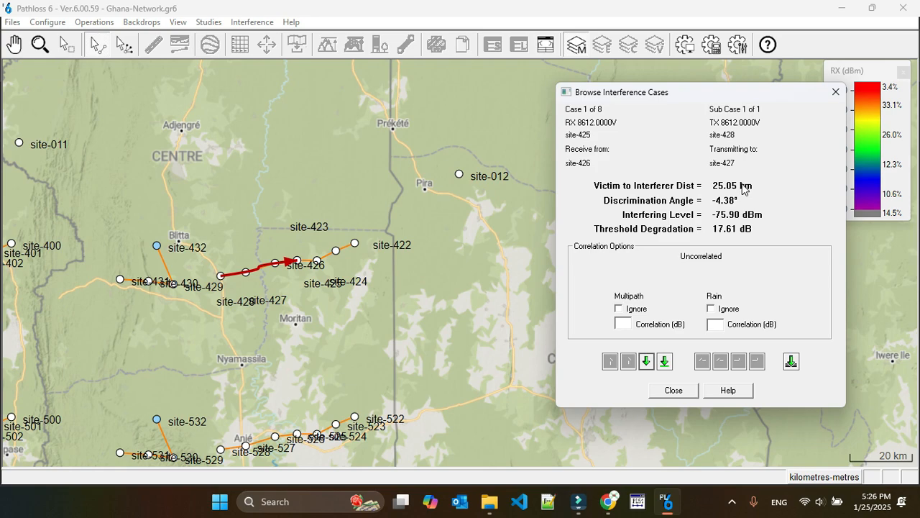
{"action": "left_click", "coordinate": [673, 391]}
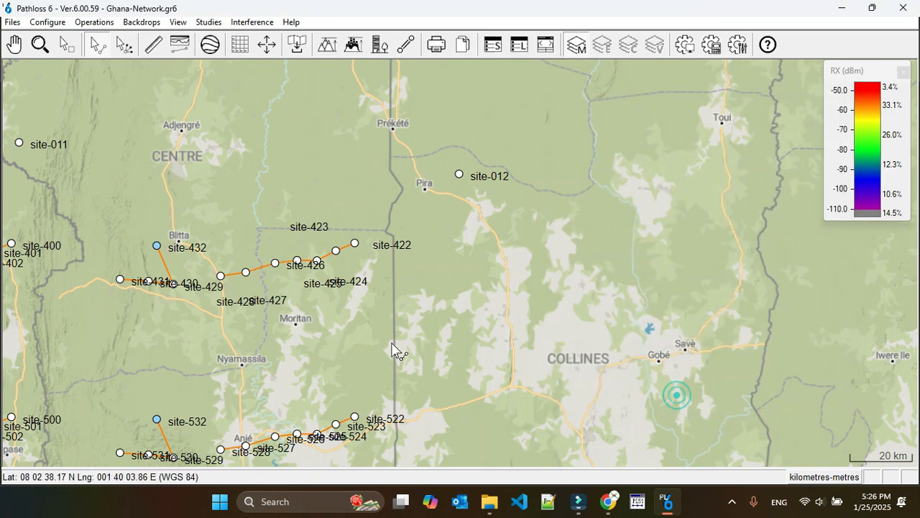
Step: Open the transmission analysis of the site-427 to site-426 link
{"action": "right_click", "coordinate": [260, 274]}
{"action": "left_click", "coordinate": [259, 278]}
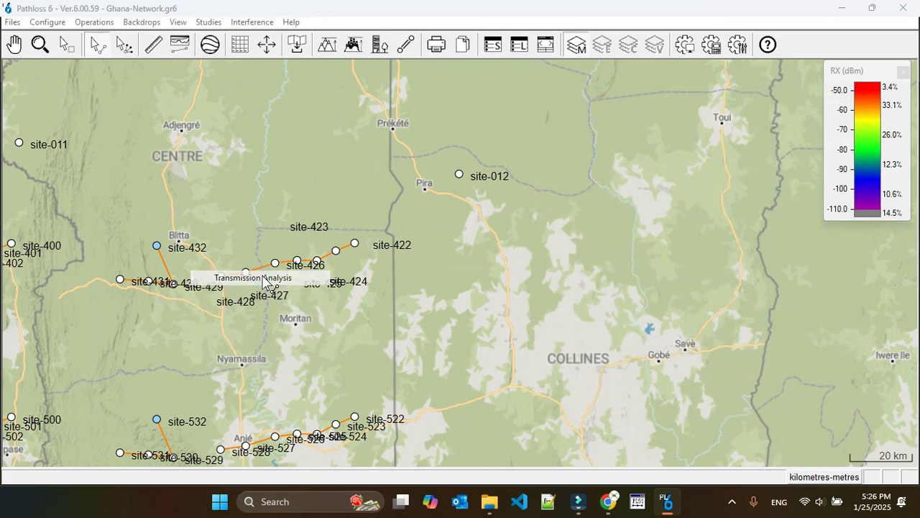
{"action": "left_click", "coordinate": [139, 236]}
{"action": "left_click", "coordinate": [505, 227]}
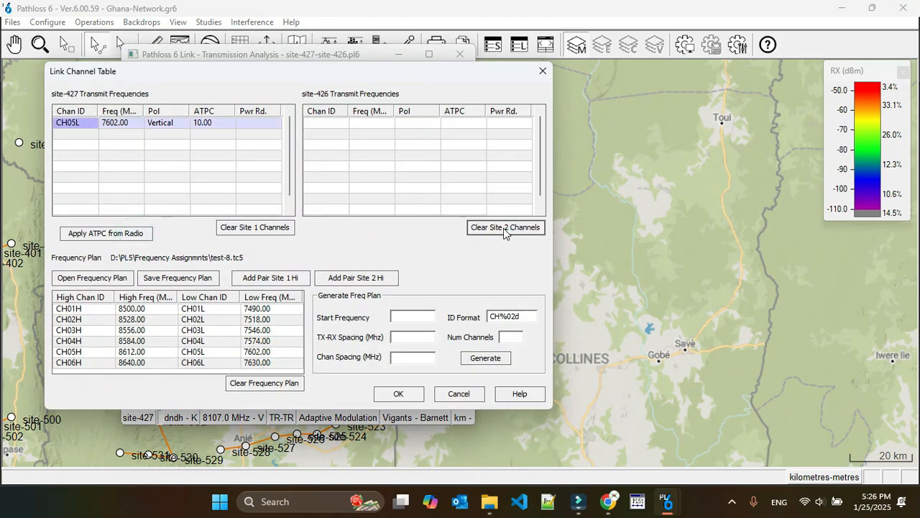
{"action": "left_click", "coordinate": [219, 230]}
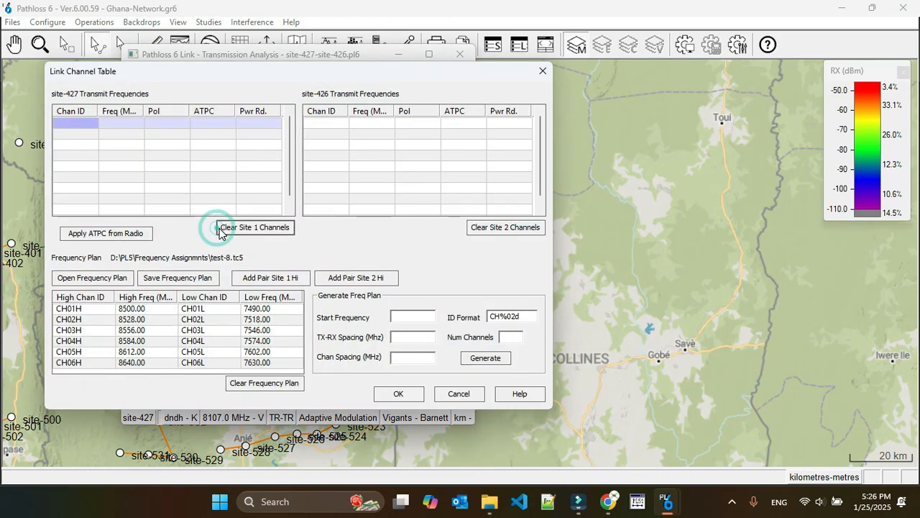
{"action": "left_click", "coordinate": [454, 397]}
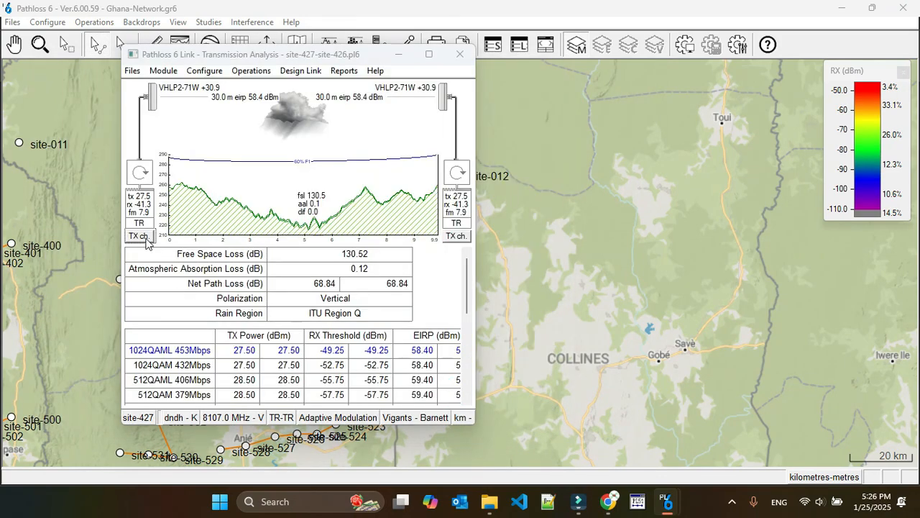
Step: Replace both sites' channels on the site-427 to site-426 link with the CH06H/CH06L pair, with site-426 transmitting high
{"action": "left_click", "coordinate": [142, 236]}
{"action": "left_click", "coordinate": [516, 227]}
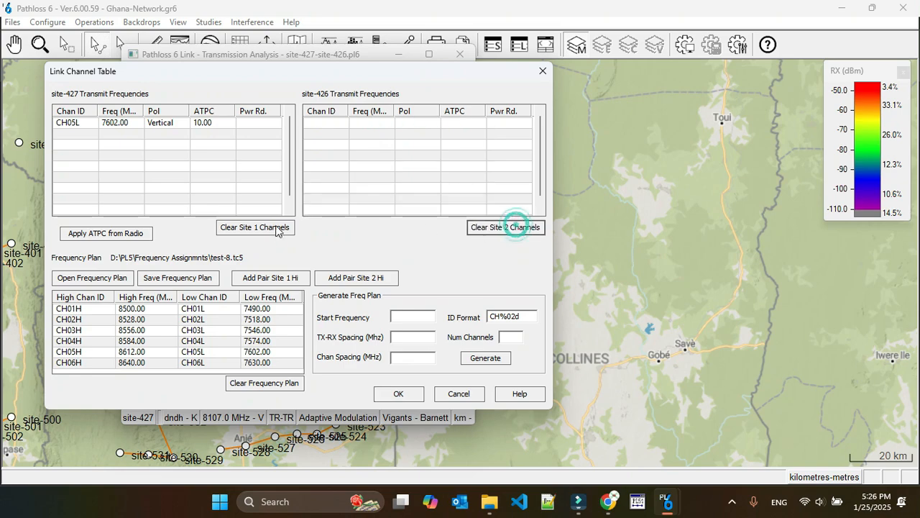
{"action": "left_click", "coordinate": [272, 229]}
{"action": "left_click", "coordinate": [71, 362]}
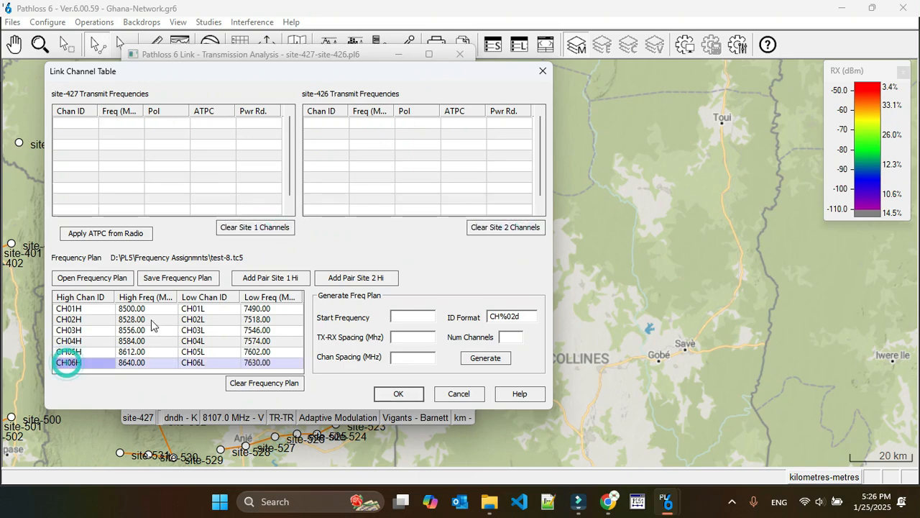
{"action": "left_click", "coordinate": [370, 280]}
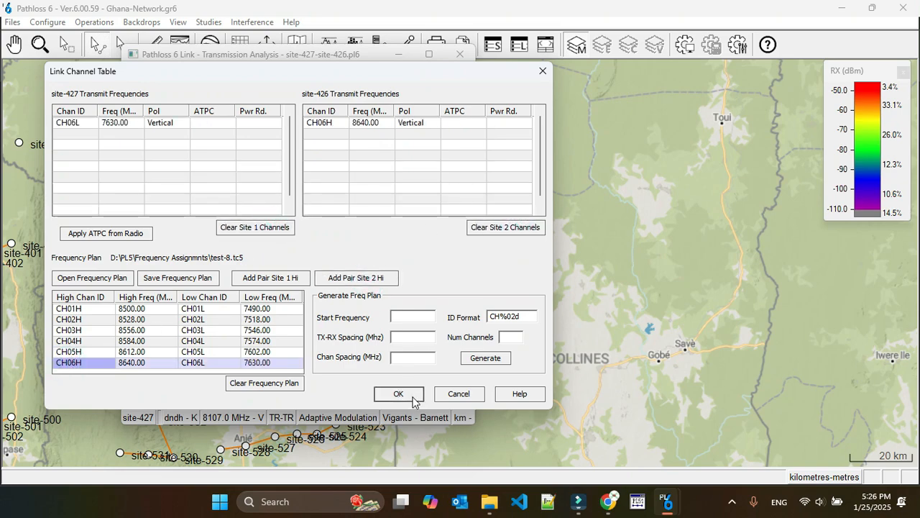
Step: Accept the channels, update the design frequency to the channel table average, and save the site-427 to site-426 link
{"action": "left_click", "coordinate": [403, 393]}
{"action": "left_click", "coordinate": [331, 269]}
{"action": "left_click", "coordinate": [460, 54]}
{"action": "left_click", "coordinate": [264, 273]}
Step: Recalculate the Phase-3 against Phase-3 interference with the new site-427 to site-426 channels and dismiss the calculation summary
{"action": "left_click", "coordinate": [252, 22]}
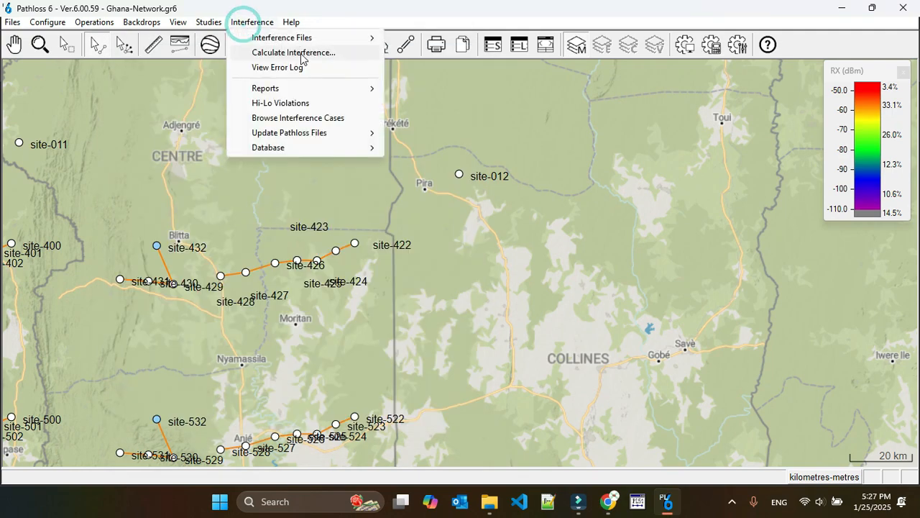
{"action": "left_click", "coordinate": [302, 51]}
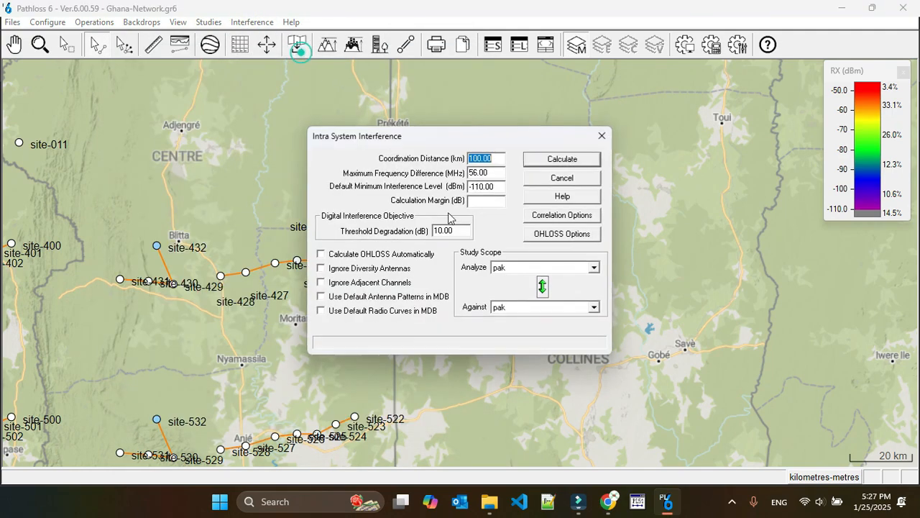
{"action": "left_click", "coordinate": [524, 267]}
{"action": "left_click", "coordinate": [525, 312]}
{"action": "left_click", "coordinate": [525, 306]}
{"action": "left_click", "coordinate": [523, 350]}
{"action": "left_click", "coordinate": [563, 160]}
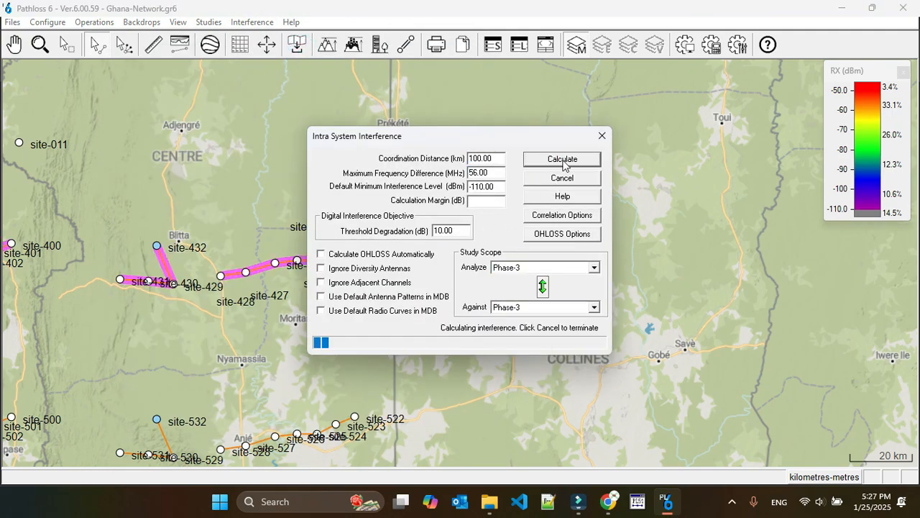
{"action": "left_click", "coordinate": [468, 277]}
Step: Browse the recalculated interference cases, identify the victim and interfering links in the first case, and close the case browser
{"action": "left_click", "coordinate": [241, 22]}
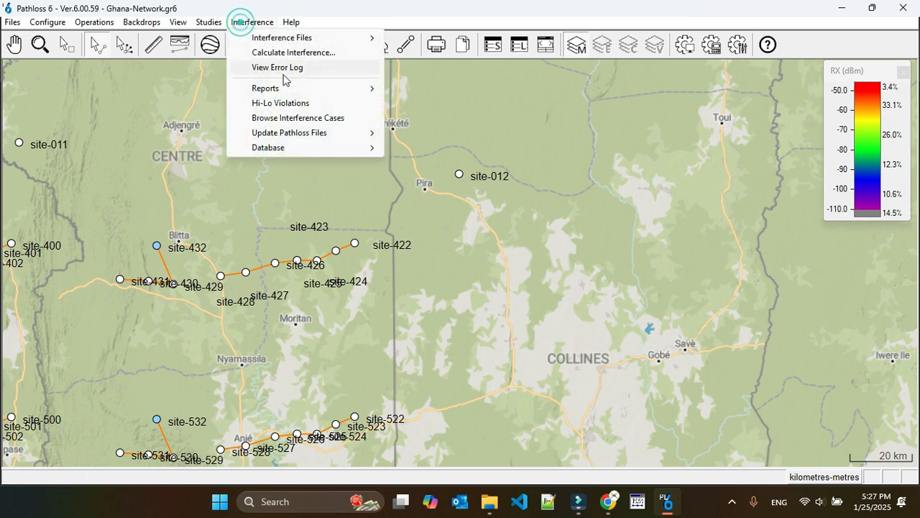
{"action": "left_click", "coordinate": [297, 117]}
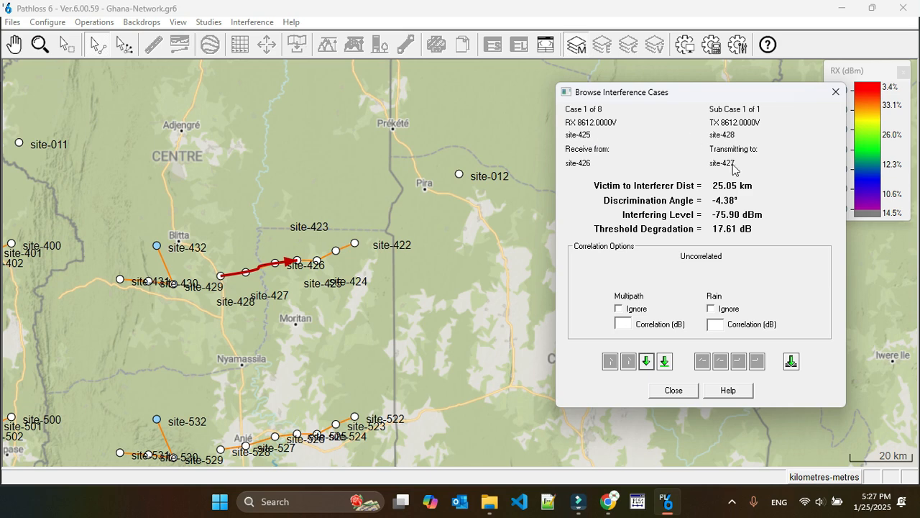
{"action": "left_click", "coordinate": [674, 390]}
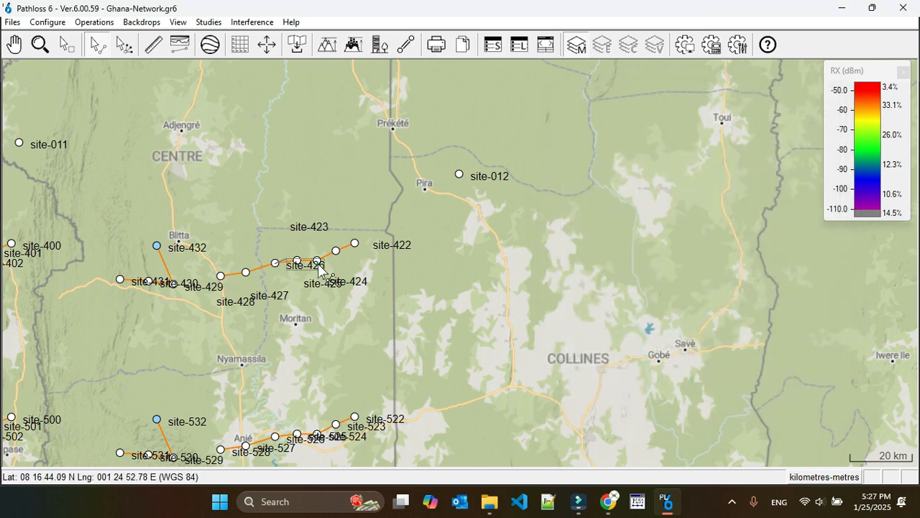
Step: Move the crowded labels around site-425 clear, and replace the site-426 to site-425 link's channels with the CH03H/CH03L pair, with site-426 transmitting high
{"action": "left_click", "coordinate": [316, 264]}
{"action": "left_click_drag", "start_coordinate": [314, 277], "coordinate": [262, 240]}
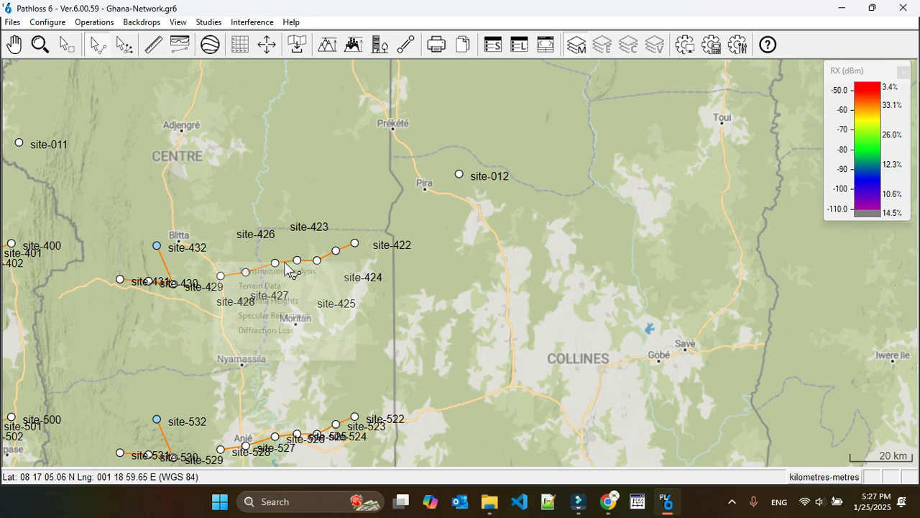
{"action": "right_click", "coordinate": [285, 264]}
{"action": "left_click", "coordinate": [285, 270]}
{"action": "left_click", "coordinate": [91, 124]}
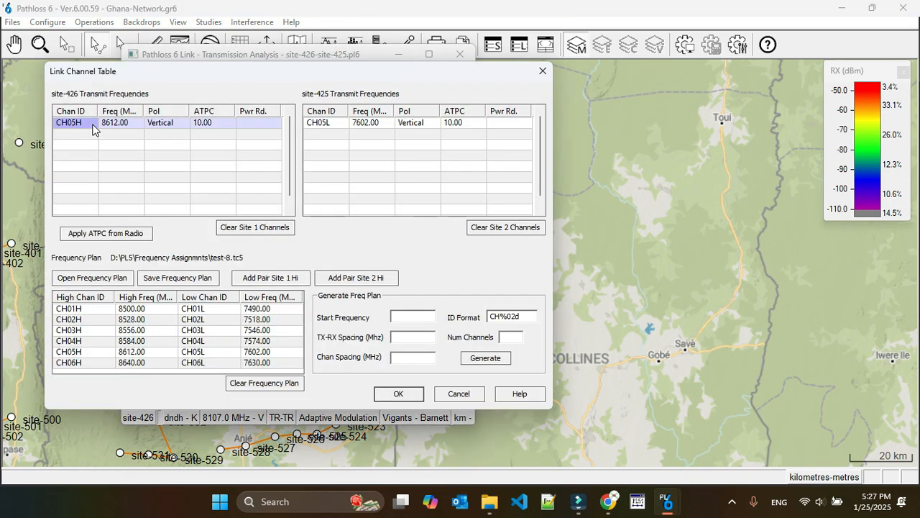
{"action": "left_click", "coordinate": [248, 227]}
{"action": "left_click", "coordinate": [474, 227]}
{"action": "left_click", "coordinate": [63, 330]}
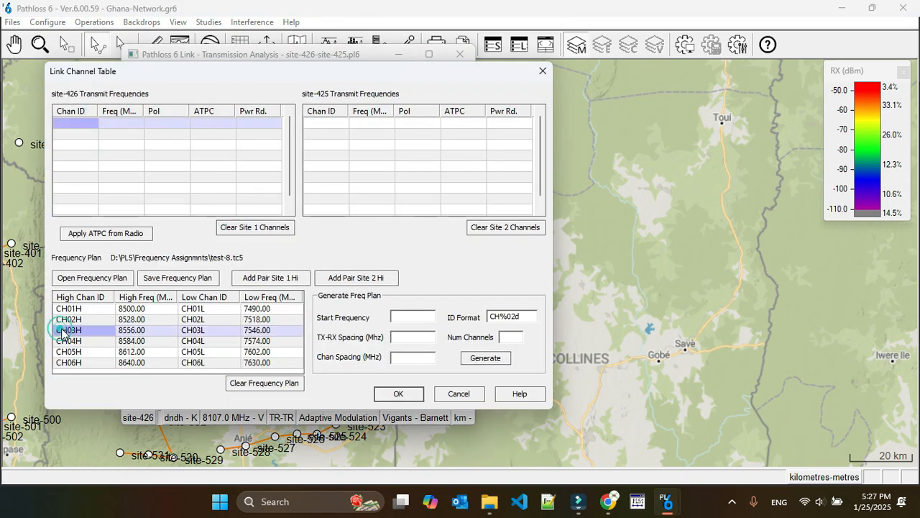
{"action": "left_click", "coordinate": [273, 277]}
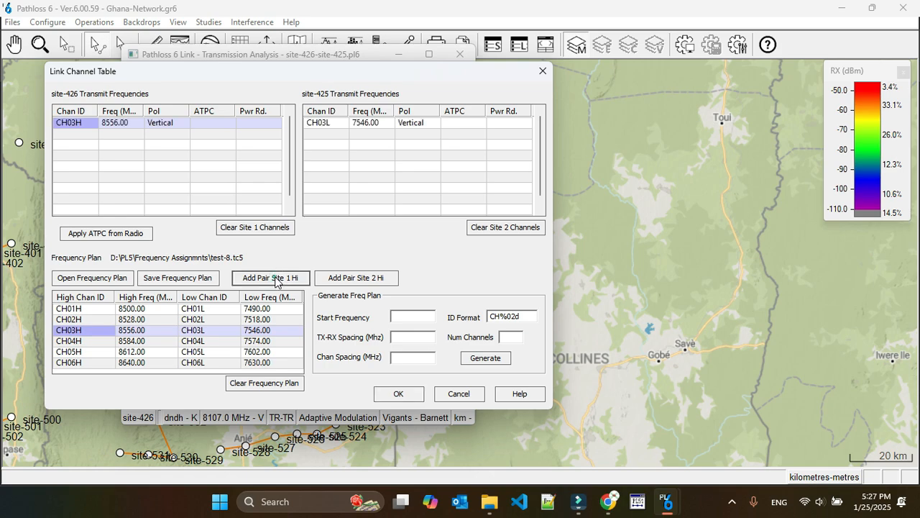
Step: Accept the new channels for the site-426 to site-425 link and save the link's changes
{"action": "left_click", "coordinate": [396, 396]}
{"action": "left_click", "coordinate": [460, 55]}
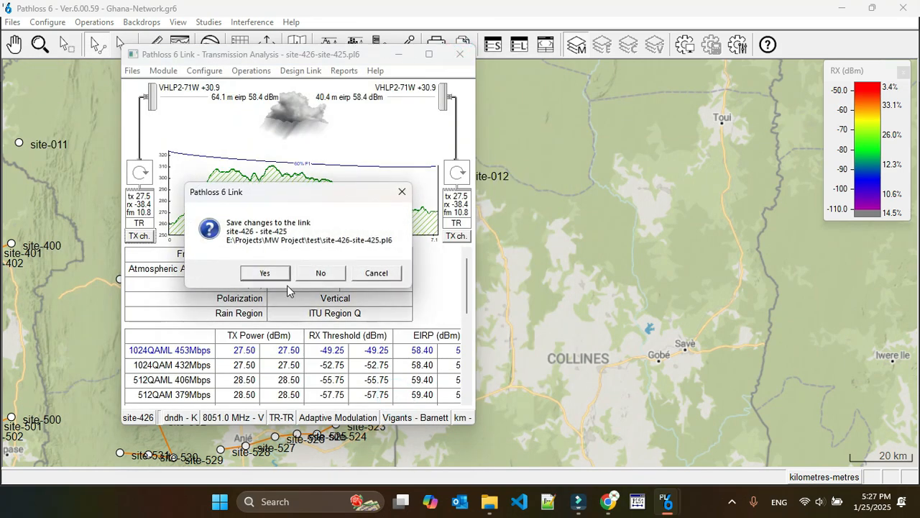
{"action": "left_click", "coordinate": [264, 271]}
Step: Recalculate the Phase-3 intra-system interference with the new site-426 to site-425 channels and dismiss the calculation summary
{"action": "left_click", "coordinate": [251, 22]}
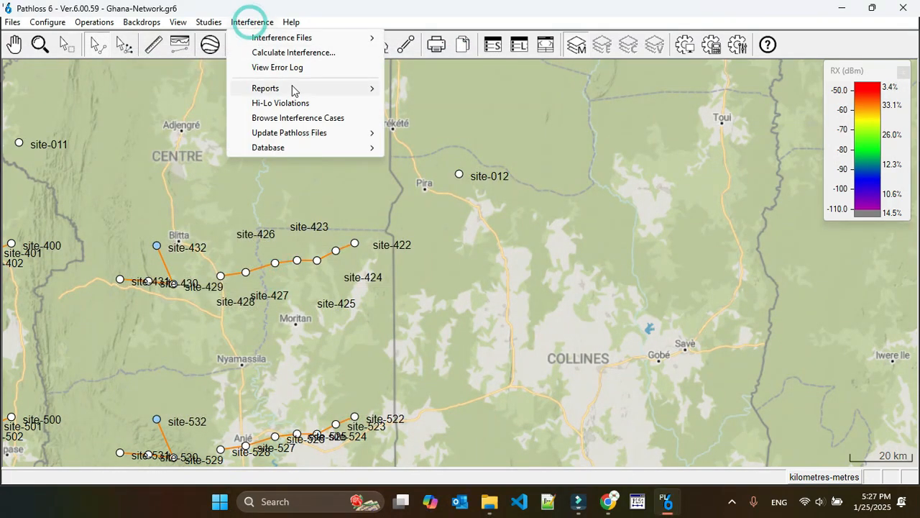
{"action": "left_click", "coordinate": [291, 53]}
{"action": "left_click", "coordinate": [540, 267]}
{"action": "left_click", "coordinate": [523, 312]}
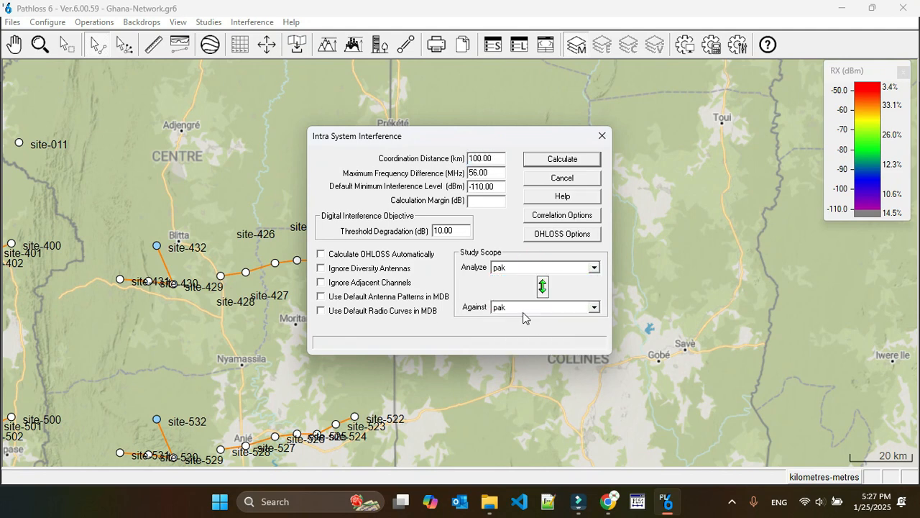
{"action": "left_click", "coordinate": [562, 159]}
{"action": "left_click", "coordinate": [471, 279]}
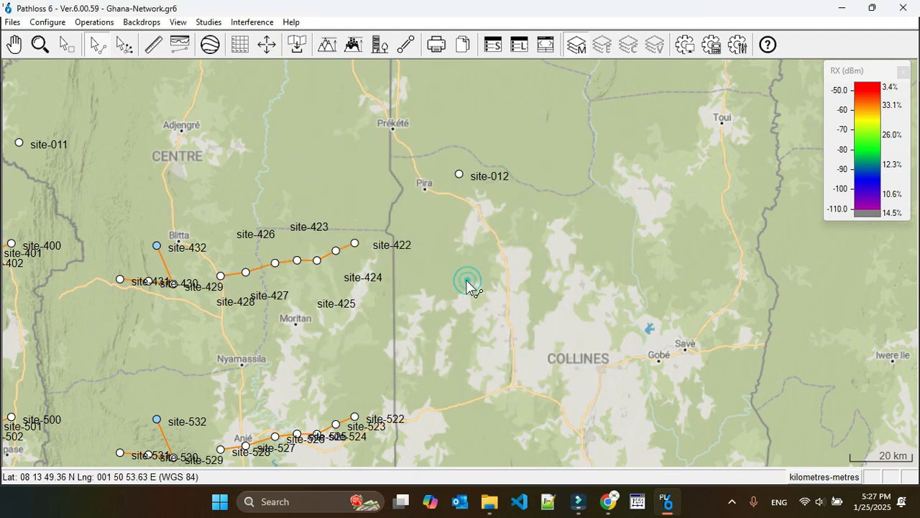
Step: Browse the recalculated interference cases, identify the victim and interfering links in the first case, and close the case browser
{"action": "left_click", "coordinate": [253, 22]}
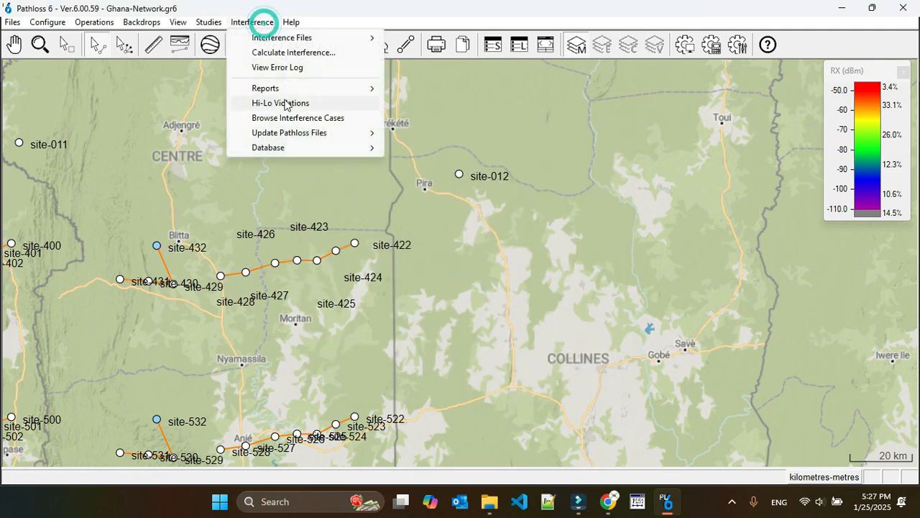
{"action": "left_click", "coordinate": [293, 116]}
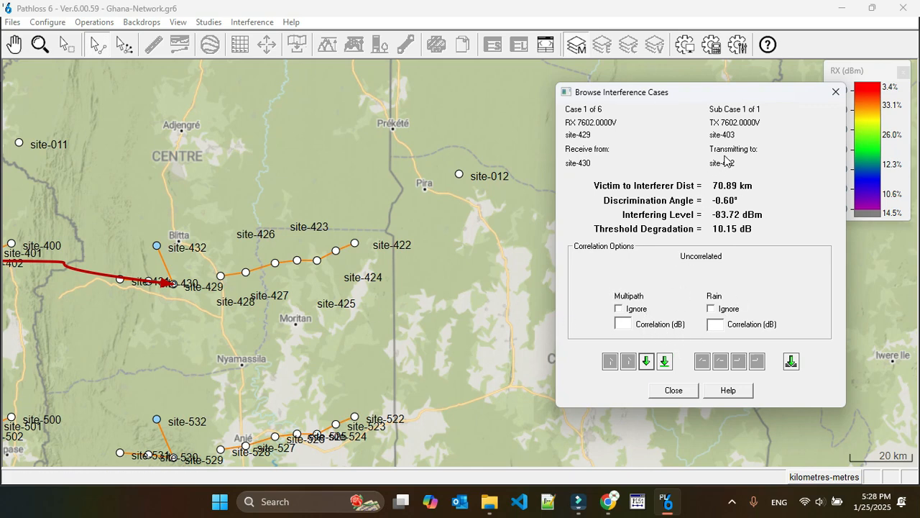
{"action": "left_click", "coordinate": [672, 390]}
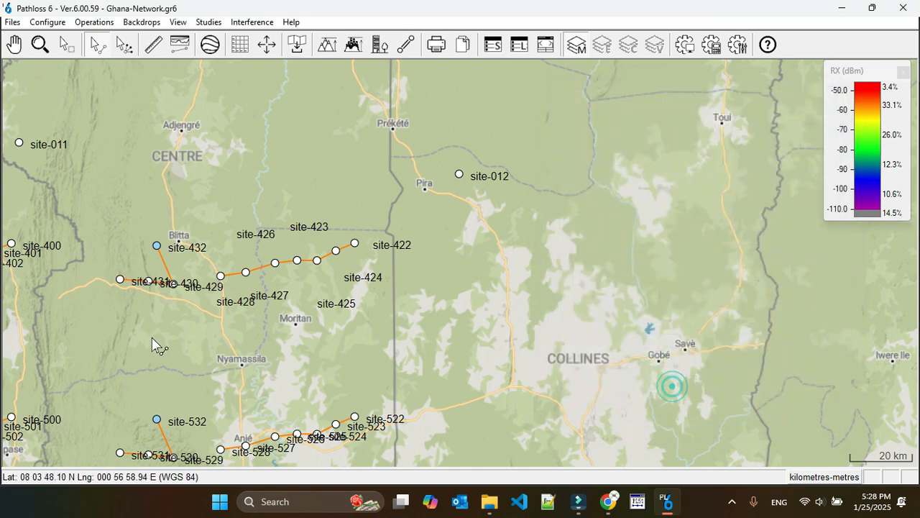
Step: Move the site-430 and site-431 labels clear, and replace the site-430 to site-429 link's channels with the CH04H/CH04L pair, with site-429 transmitting high
{"action": "left_click_drag", "start_coordinate": [156, 289], "coordinate": [145, 314]}
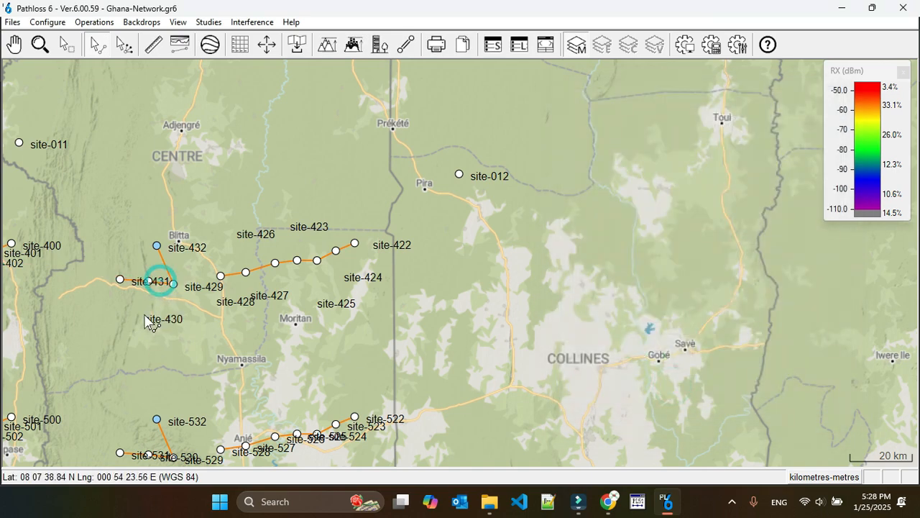
{"action": "left_click_drag", "start_coordinate": [155, 282], "coordinate": [115, 307]}
{"action": "right_click", "coordinate": [164, 283]}
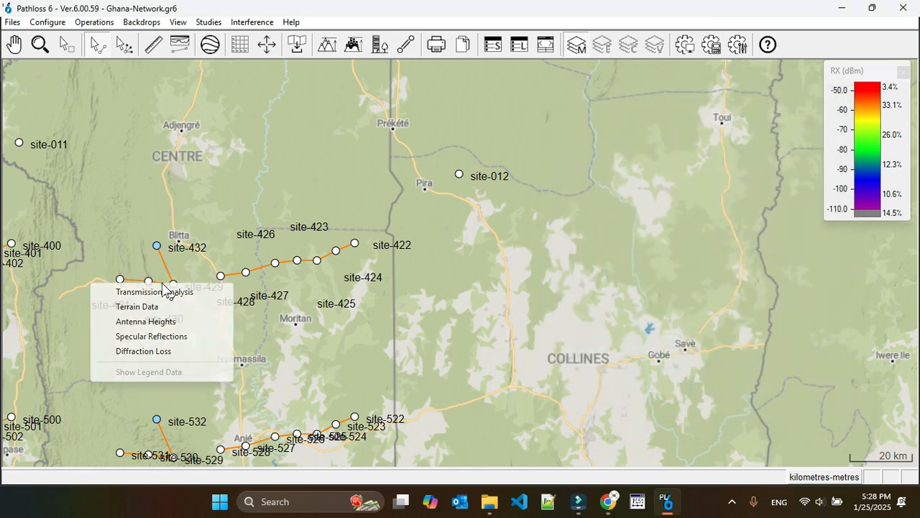
{"action": "left_click", "coordinate": [160, 291]}
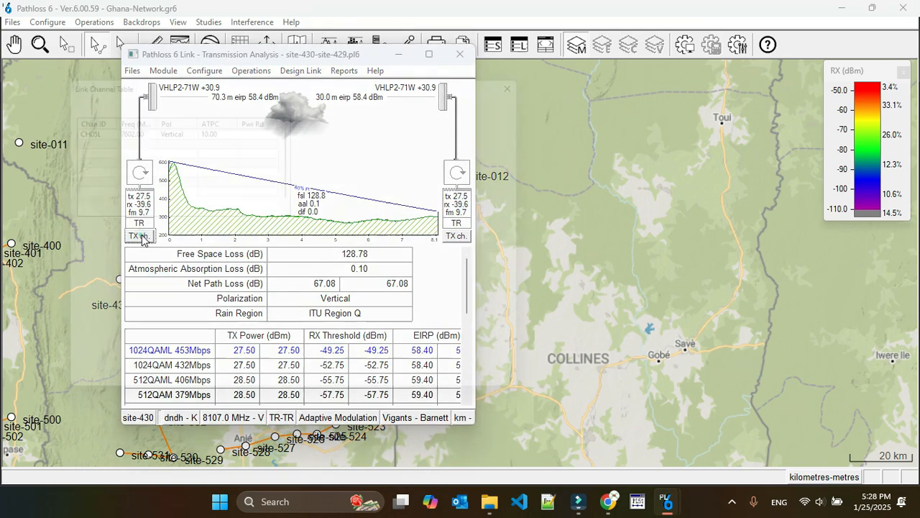
{"action": "left_click", "coordinate": [140, 236]}
{"action": "left_click", "coordinate": [85, 125]}
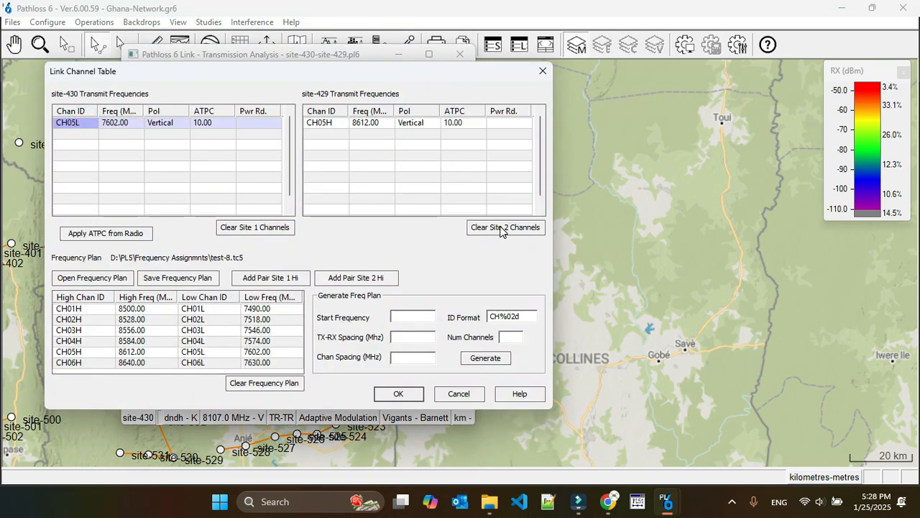
{"action": "left_click", "coordinate": [501, 229]}
{"action": "left_click", "coordinate": [256, 227]}
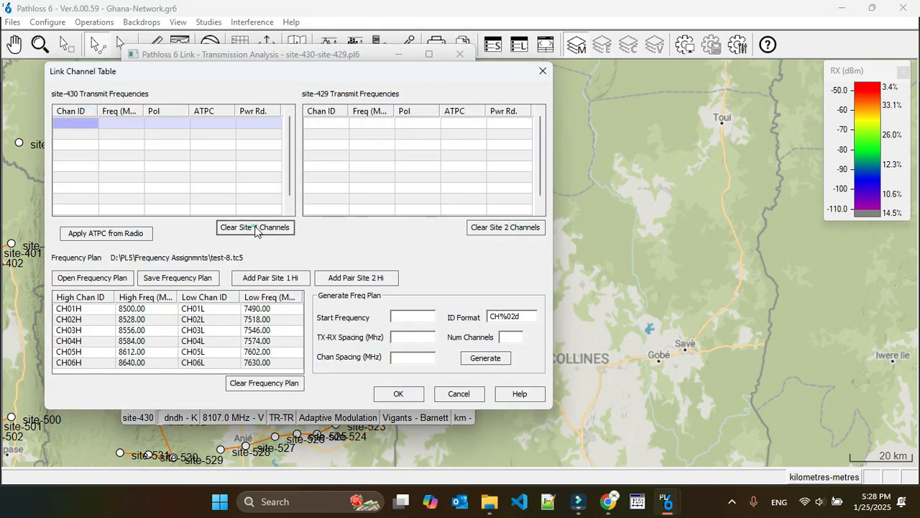
{"action": "left_click", "coordinate": [63, 341]}
{"action": "left_click", "coordinate": [371, 278]}
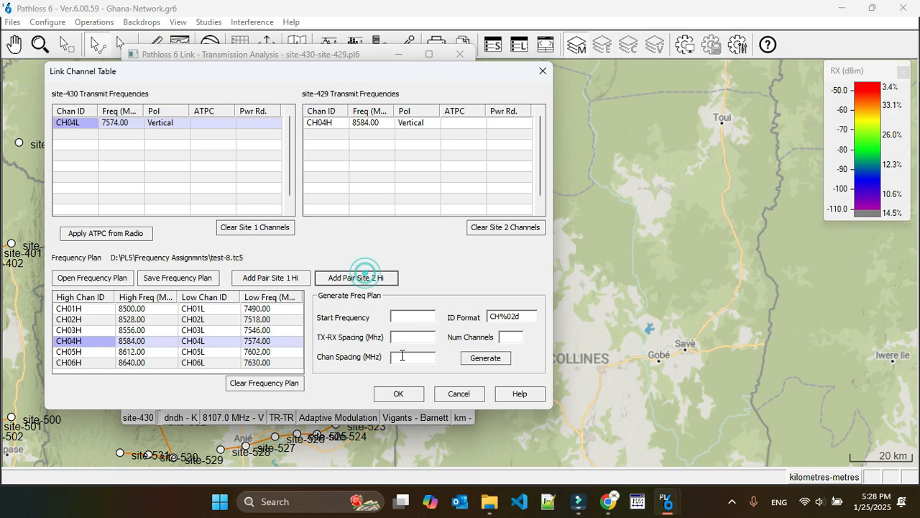
Step: Accept the new channels for the site-430 to site-429 link and save the link's changes
{"action": "left_click", "coordinate": [409, 399]}
{"action": "left_click", "coordinate": [325, 269]}
{"action": "left_click", "coordinate": [266, 271]}
Step: Recalculate the Phase-3 against Phase-3 interference with the new site-430 to site-429 channels and dismiss the calculation summary
{"action": "left_click", "coordinate": [270, 25]}
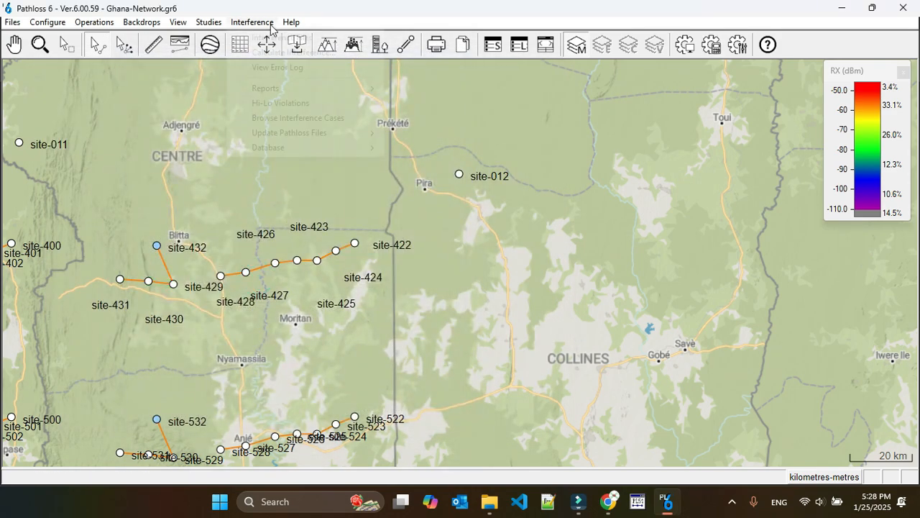
{"action": "left_click", "coordinate": [319, 52]}
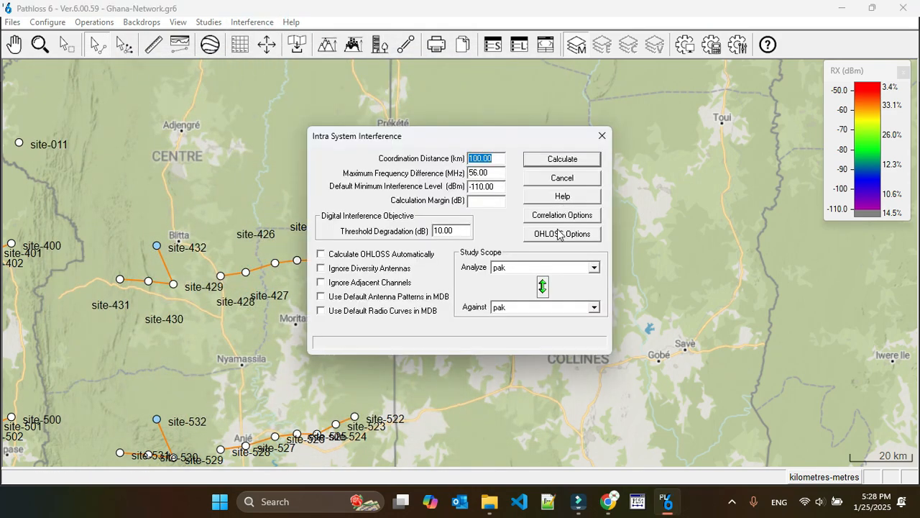
{"action": "left_click", "coordinate": [529, 268]}
{"action": "left_click", "coordinate": [517, 316]}
{"action": "left_click", "coordinate": [518, 308]}
{"action": "left_click", "coordinate": [519, 356]}
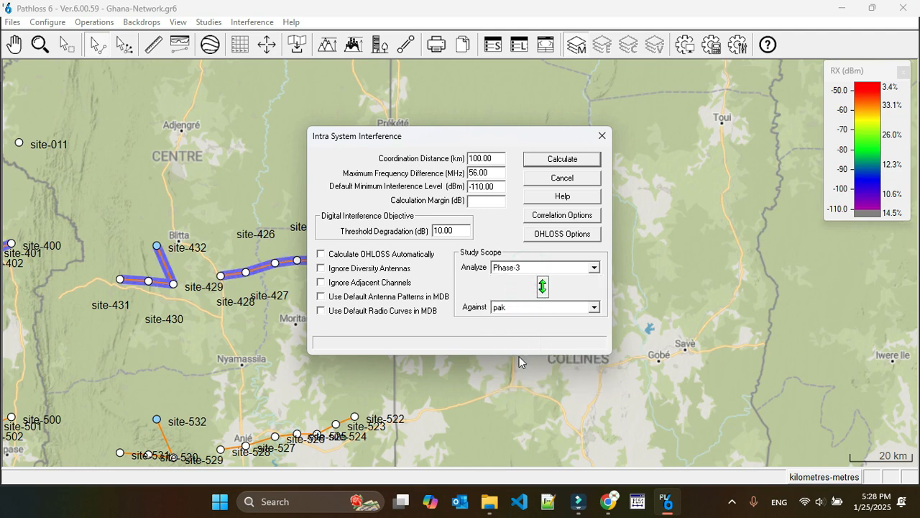
{"action": "left_click", "coordinate": [568, 158]}
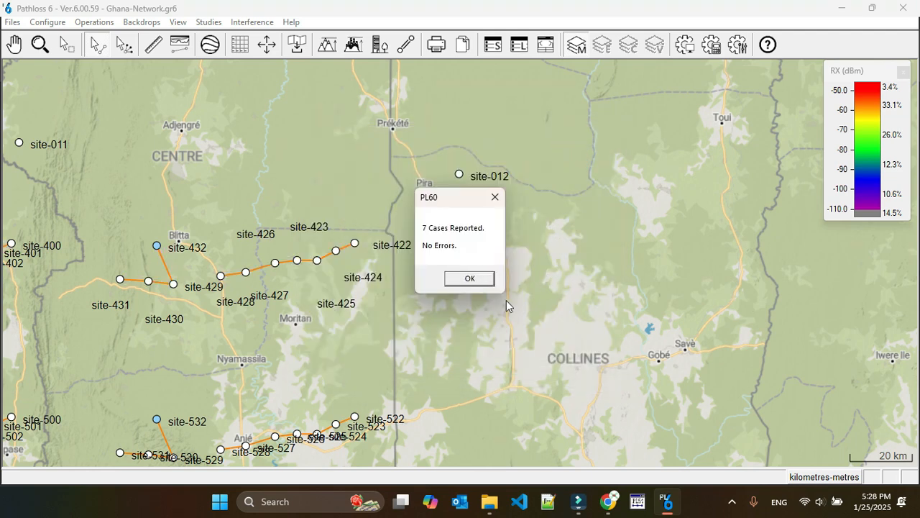
{"action": "left_click", "coordinate": [469, 279]}
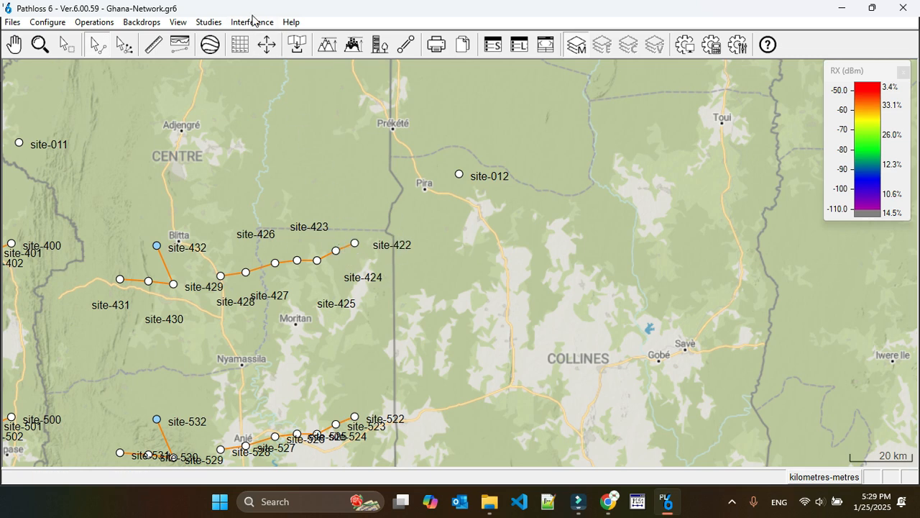
Step: Calculate the intra-system interference of Phase-3 against Phase-2 and dismiss the calculation summary
{"action": "left_click", "coordinate": [251, 22]}
{"action": "left_click", "coordinate": [294, 52]}
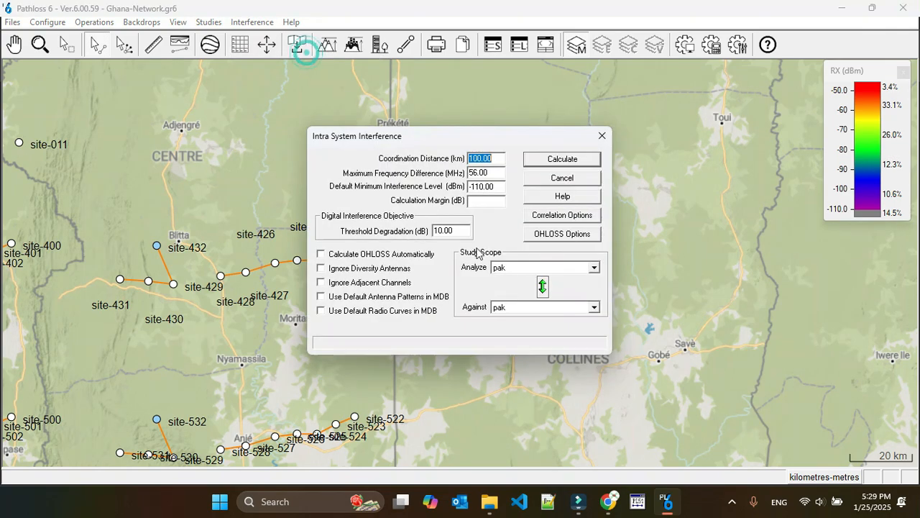
{"action": "left_click", "coordinate": [532, 267]}
{"action": "left_click", "coordinate": [529, 314]}
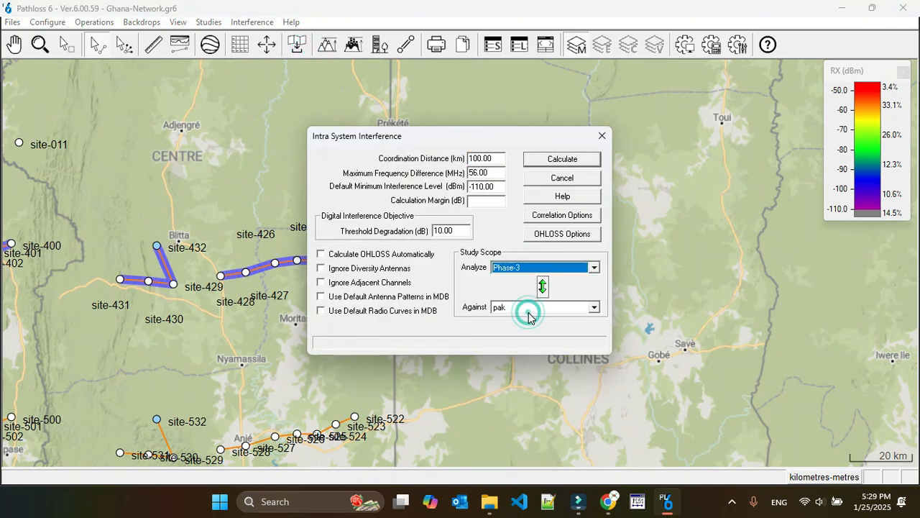
{"action": "left_click", "coordinate": [528, 308]}
{"action": "left_click", "coordinate": [528, 363]}
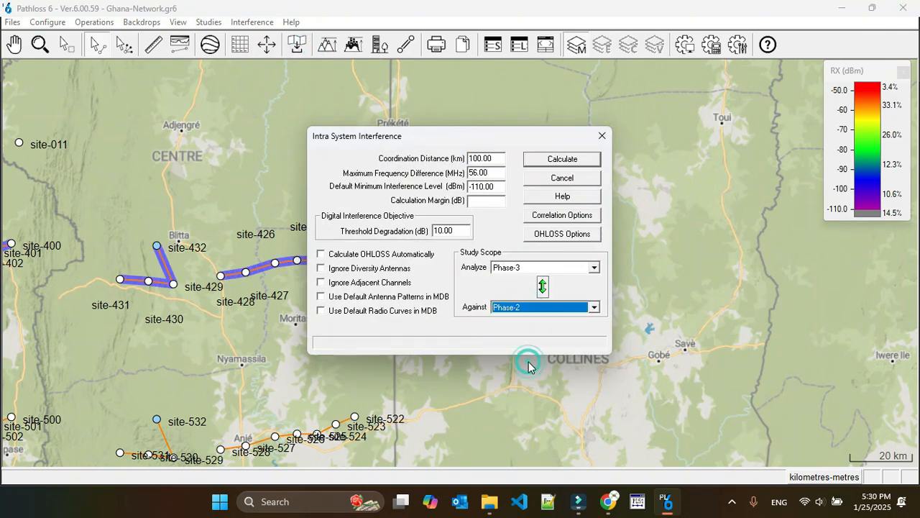
{"action": "left_click", "coordinate": [565, 159]}
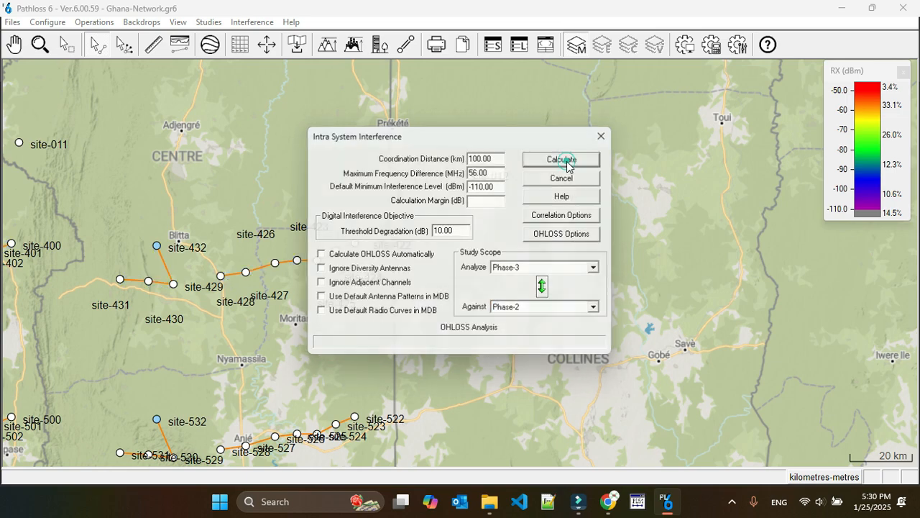
{"action": "left_click", "coordinate": [486, 279]}
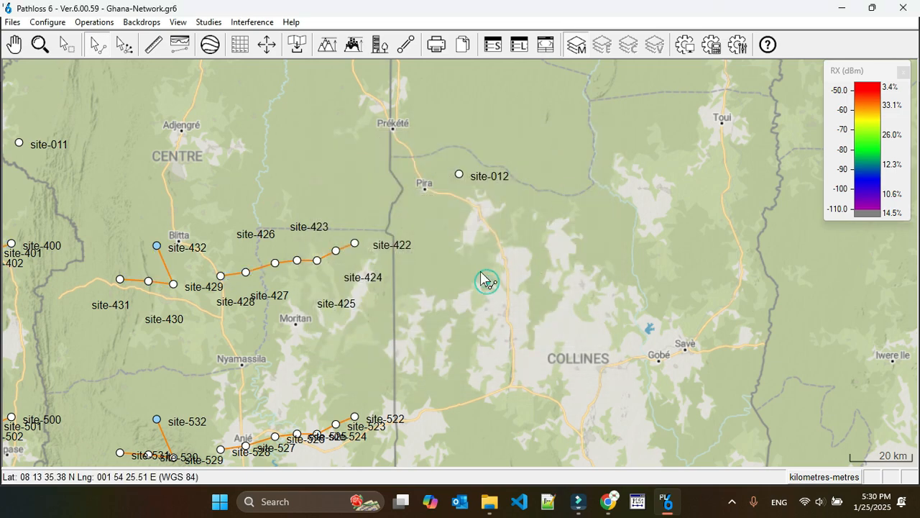
Step: Calculate the intra-system interference of Phase-3 against phase-1 and open the resulting error log
{"action": "left_click", "coordinate": [252, 22]}
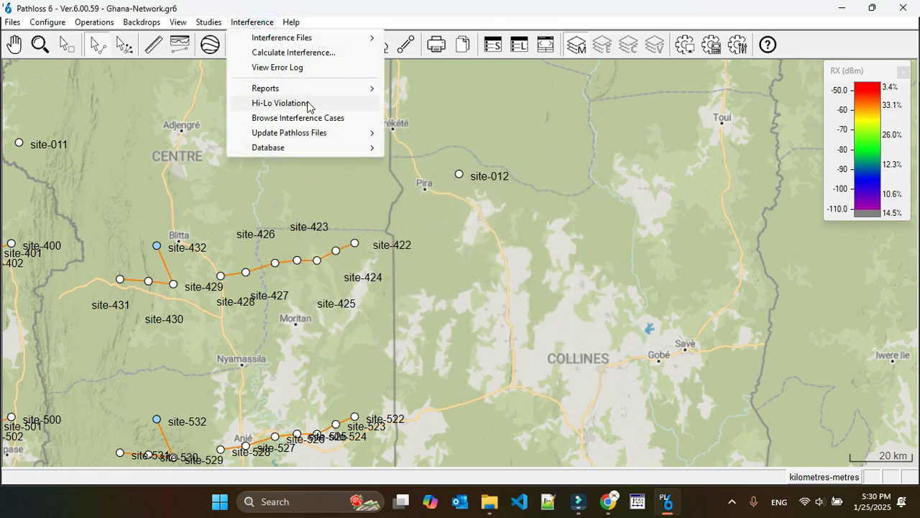
{"action": "left_click", "coordinate": [299, 53]}
{"action": "left_click", "coordinate": [531, 268]}
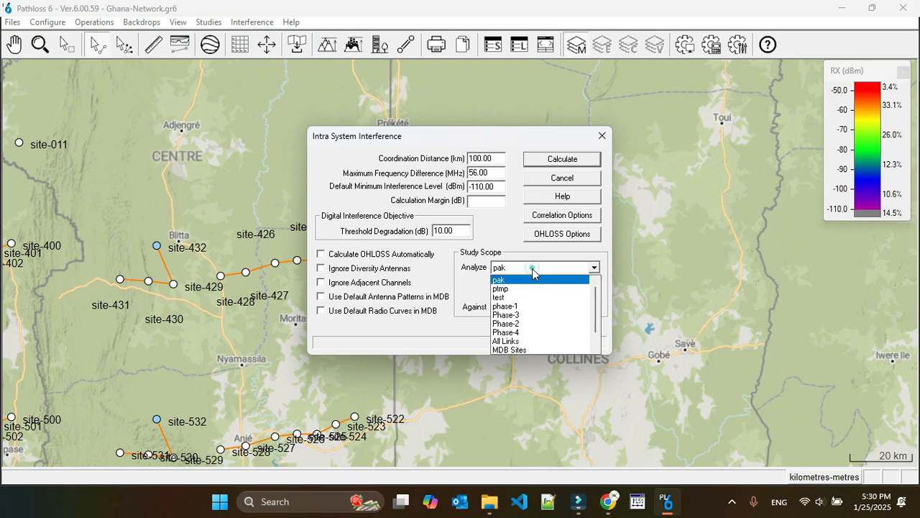
{"action": "left_click", "coordinate": [527, 314]}
{"action": "left_click", "coordinate": [530, 307]}
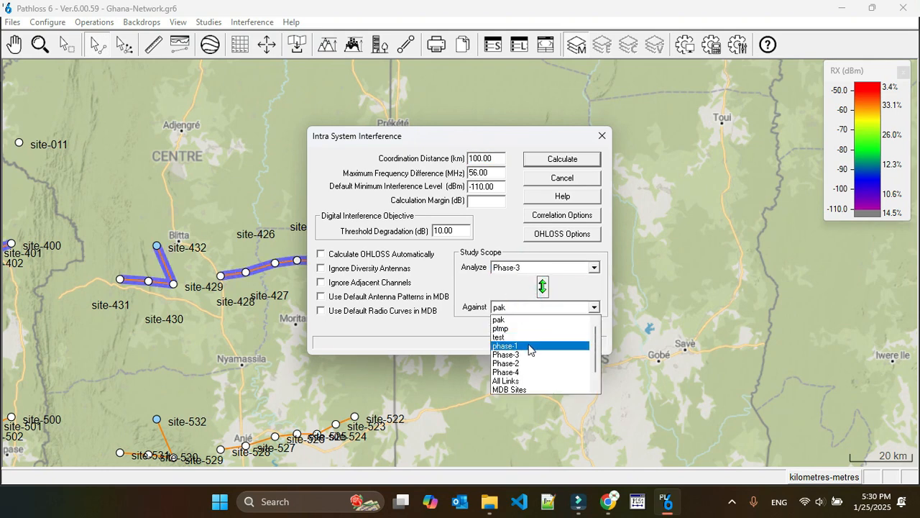
{"action": "left_click", "coordinate": [529, 343]}
{"action": "left_click", "coordinate": [557, 159]}
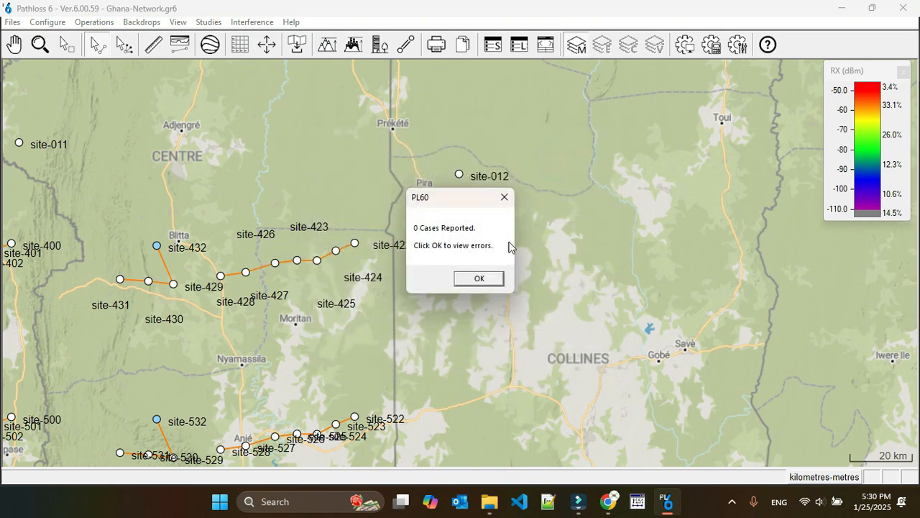
{"action": "left_click", "coordinate": [482, 280]}
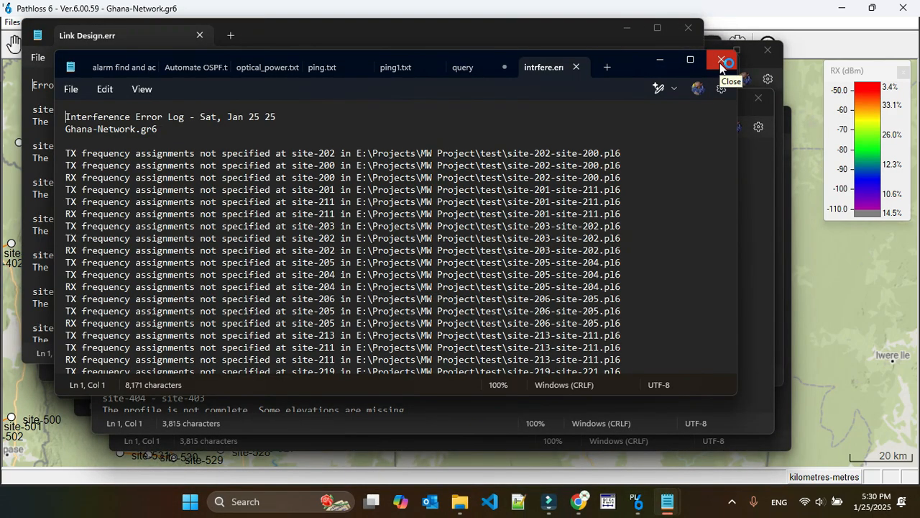
Step: Close all open Link Design.err log windows in Notepad, discarding the unsaved changes to the query file
{"action": "left_click", "coordinate": [721, 61]}
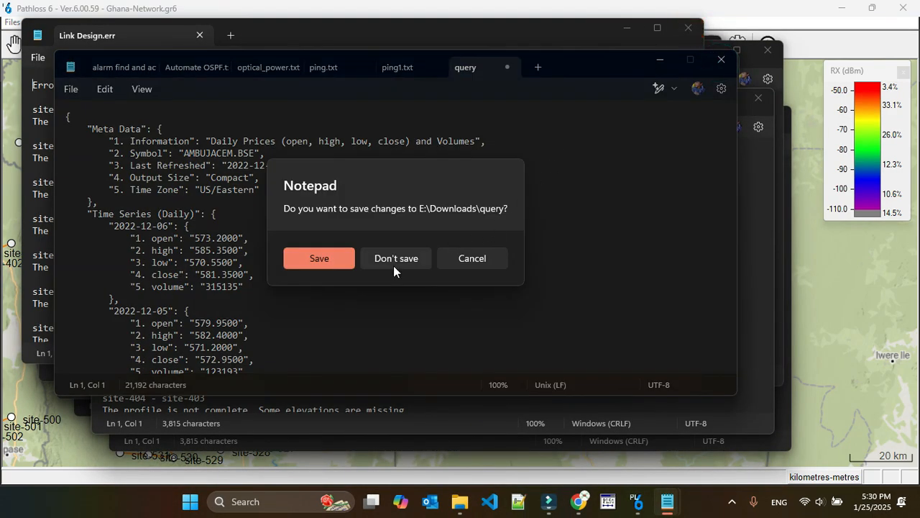
{"action": "left_click", "coordinate": [394, 259]}
{"action": "left_click", "coordinate": [688, 29]}
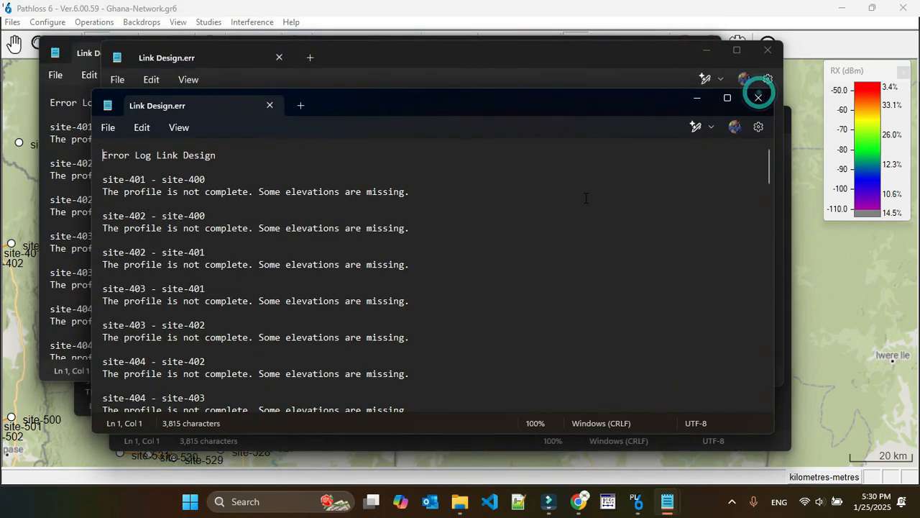
{"action": "left_click", "coordinate": [761, 98]}
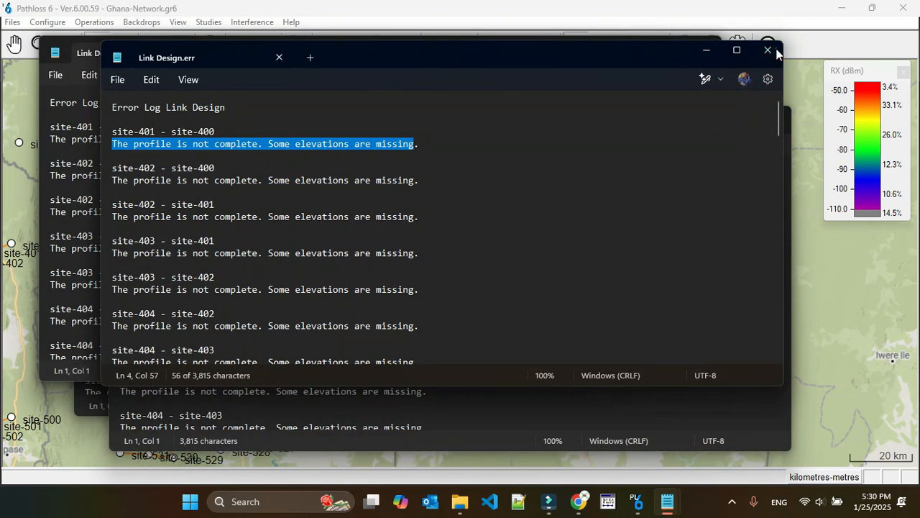
{"action": "left_click", "coordinate": [779, 50]}
{"action": "left_click", "coordinate": [775, 118]}
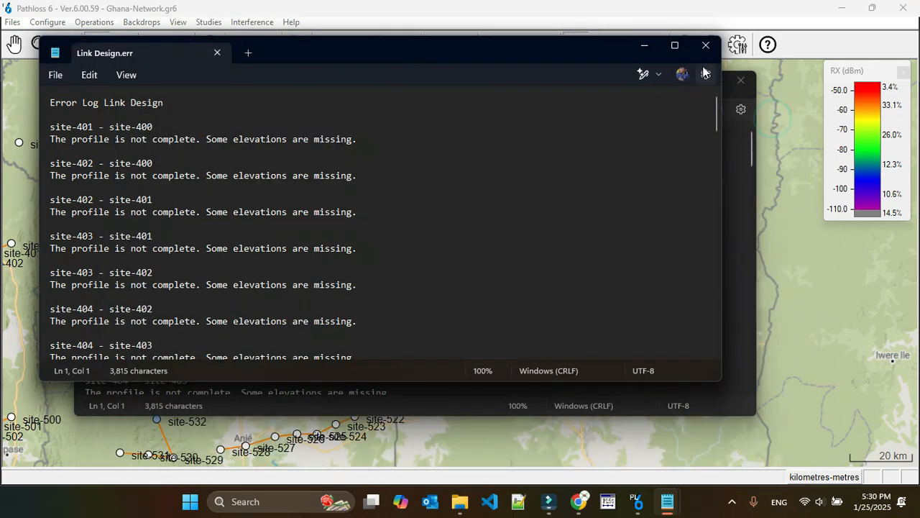
{"action": "left_click", "coordinate": [741, 82]}
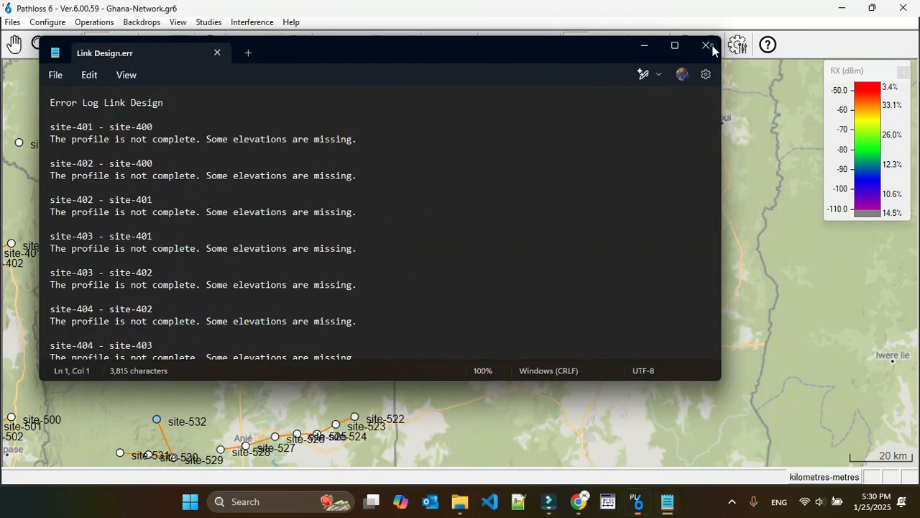
{"action": "left_click", "coordinate": [705, 45]}
Step: Calculate the intra-system interference of Phase-2 against Phase-3 and dismiss the calculation summary
{"action": "left_click", "coordinate": [251, 22]}
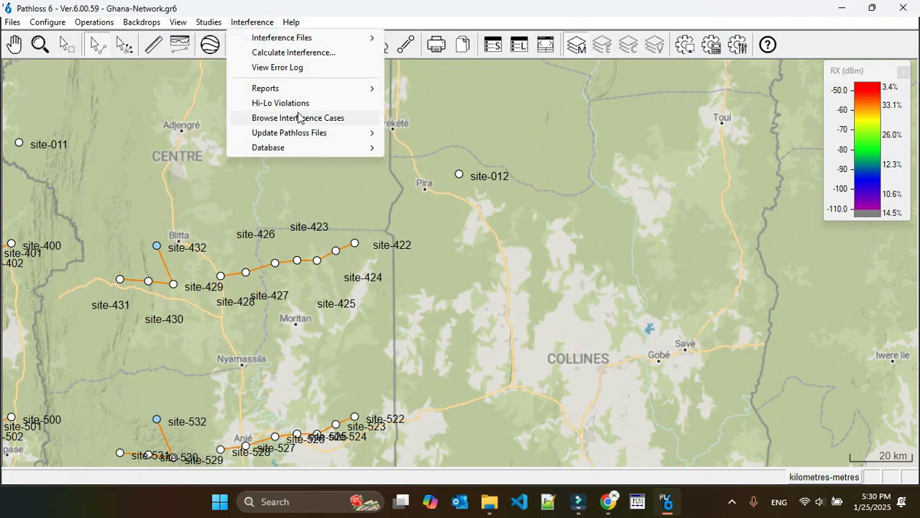
{"action": "left_click", "coordinate": [304, 53]}
{"action": "left_click", "coordinate": [532, 267]}
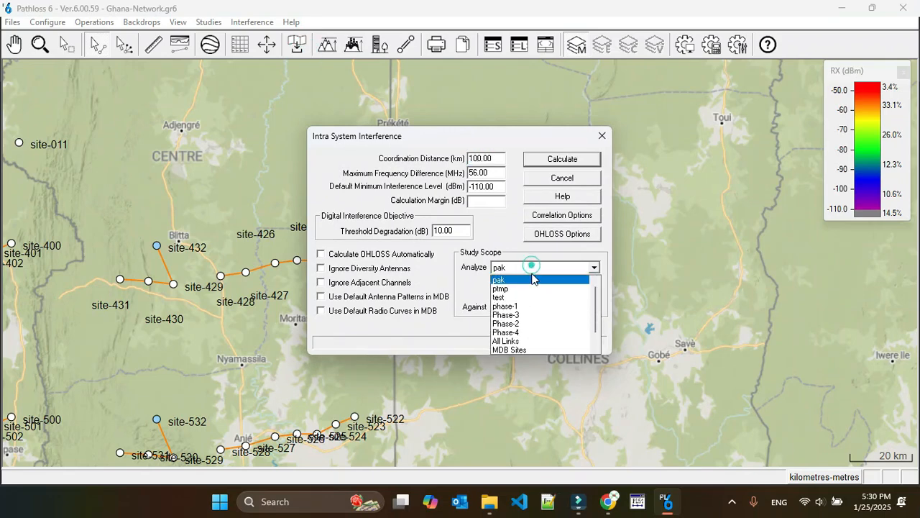
{"action": "left_click", "coordinate": [530, 316]}
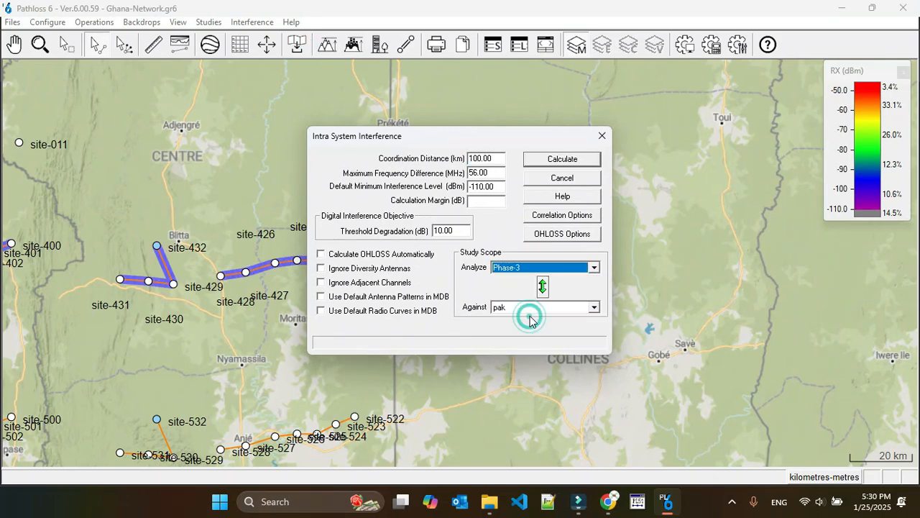
{"action": "left_click", "coordinate": [532, 268]}
{"action": "left_click", "coordinate": [532, 305]}
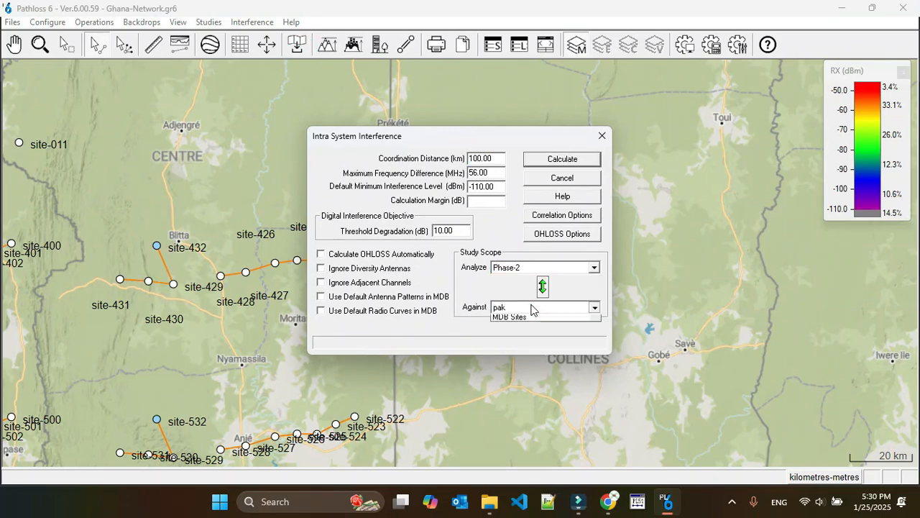
{"action": "left_click", "coordinate": [535, 307]}
{"action": "left_click", "coordinate": [530, 349]}
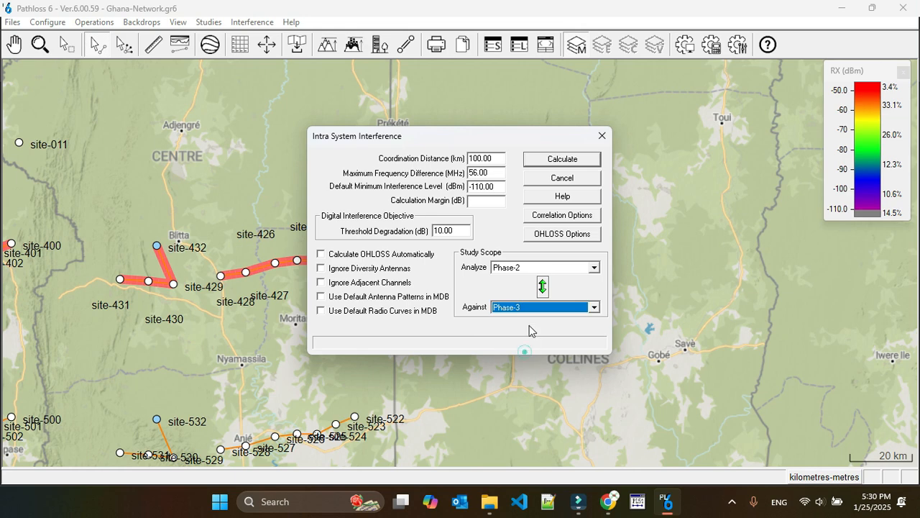
{"action": "left_click", "coordinate": [558, 159]}
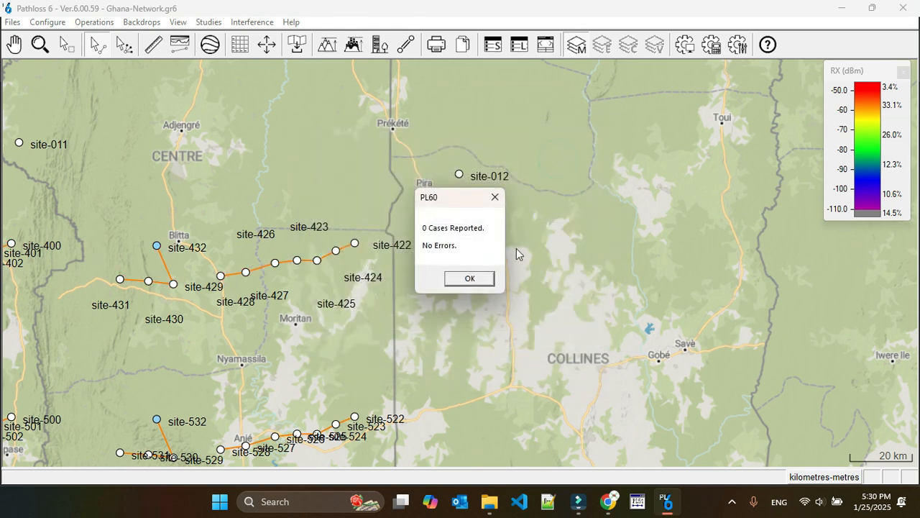
{"action": "left_click", "coordinate": [460, 278]}
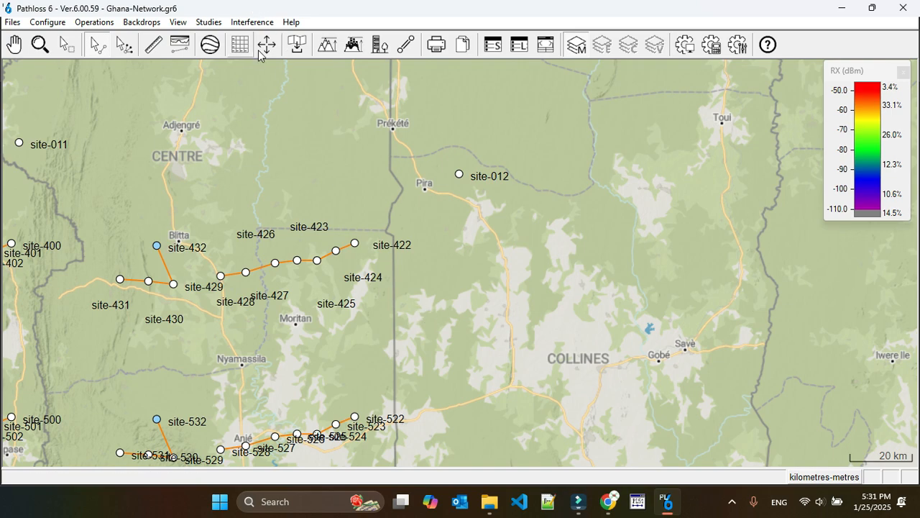
Step: Select the site-422 to site-432 and site-522 to site-532 link chains and calculate the interference of the selection against itself
{"action": "scroll", "coordinate": [463, 271], "scroll_direction": "down", "scroll_amount": 1}
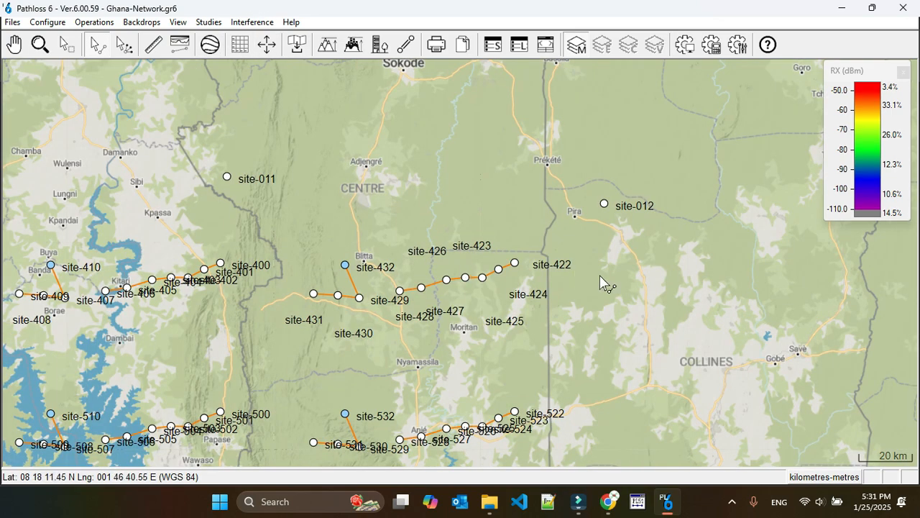
{"action": "scroll", "coordinate": [464, 271], "scroll_direction": "down", "scroll_amount": 1}
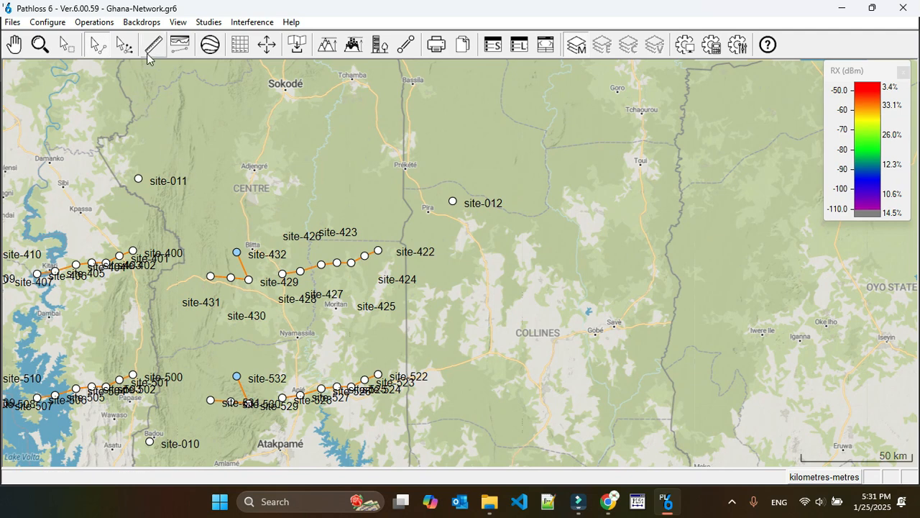
{"action": "left_click", "coordinate": [67, 44]}
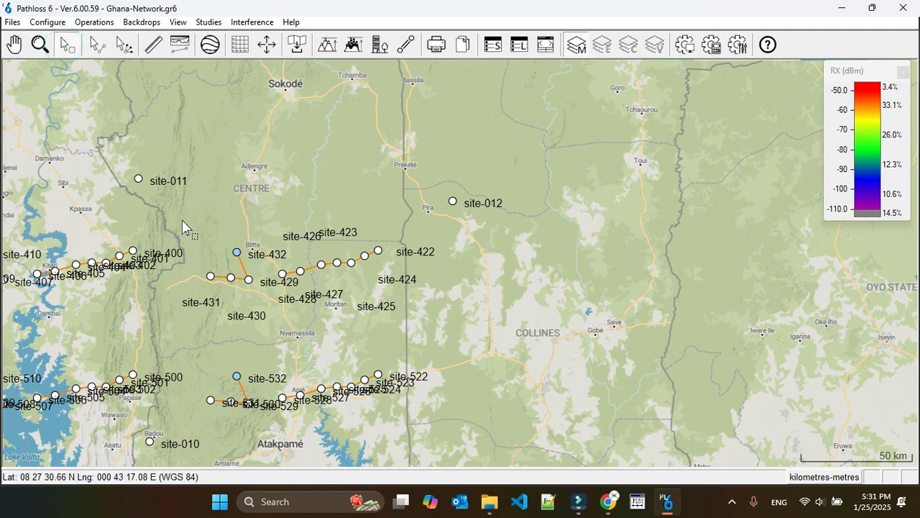
{"action": "left_click_drag", "start_coordinate": [406, 480], "coordinate": [431, 435]}
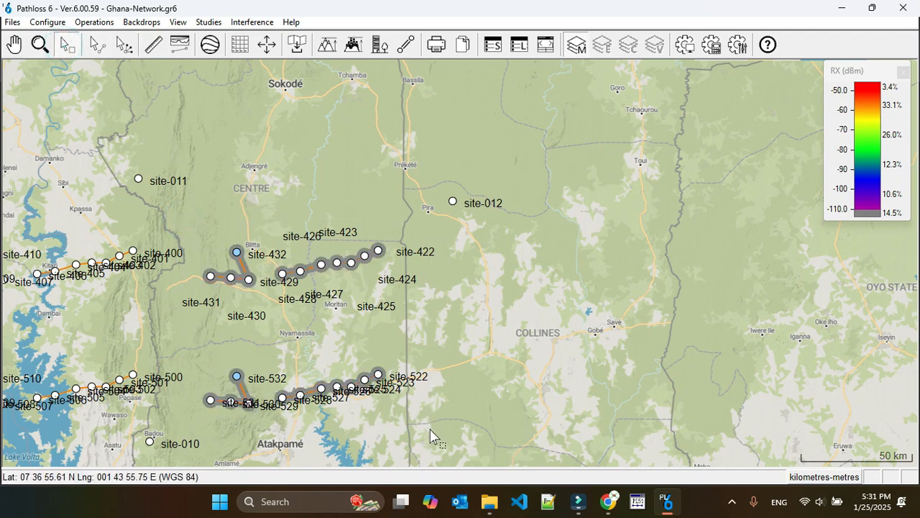
{"action": "left_click", "coordinate": [251, 22]}
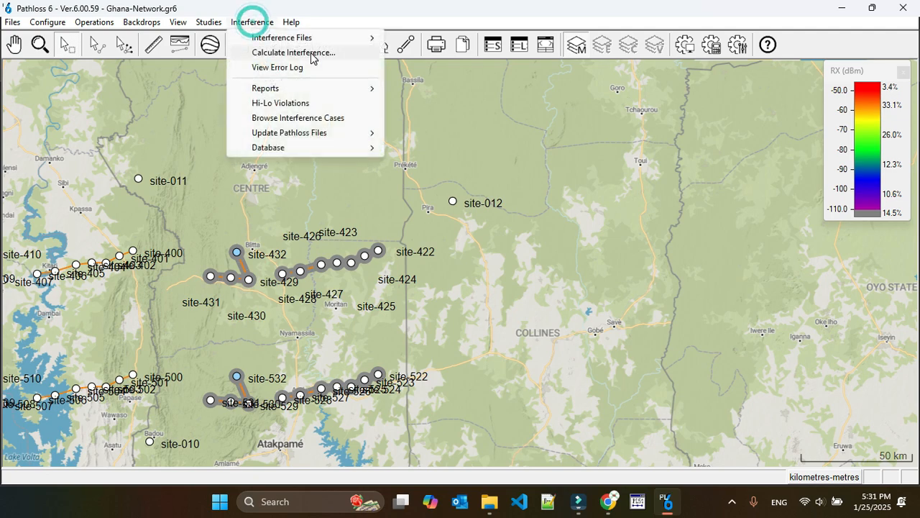
{"action": "left_click", "coordinate": [311, 54]}
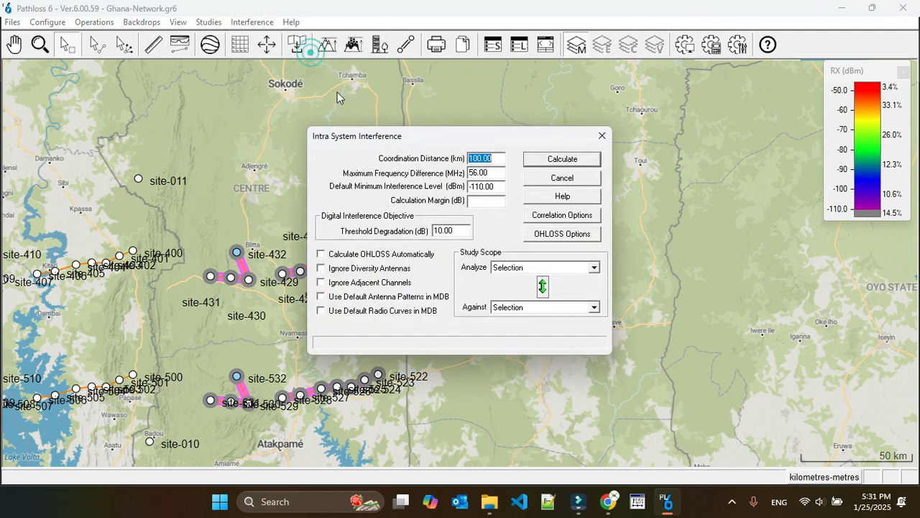
{"action": "left_click", "coordinate": [560, 159]}
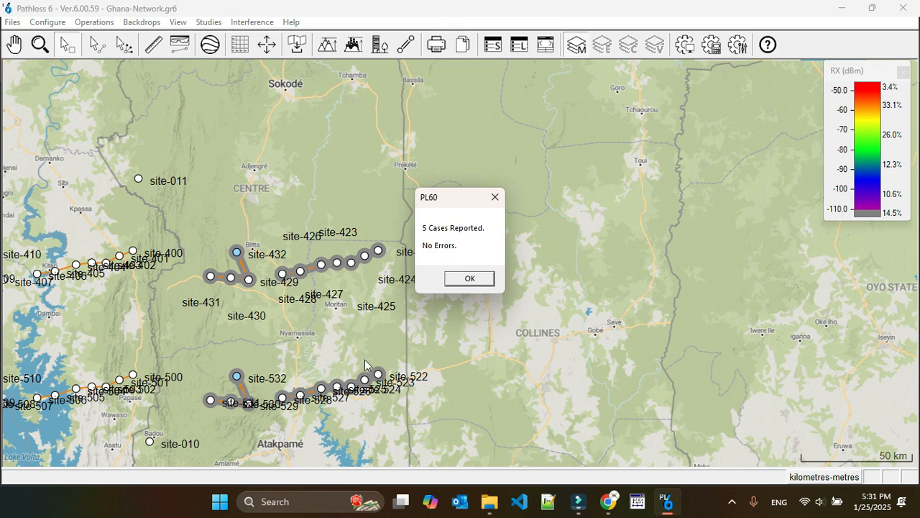
{"action": "left_click", "coordinate": [469, 282]}
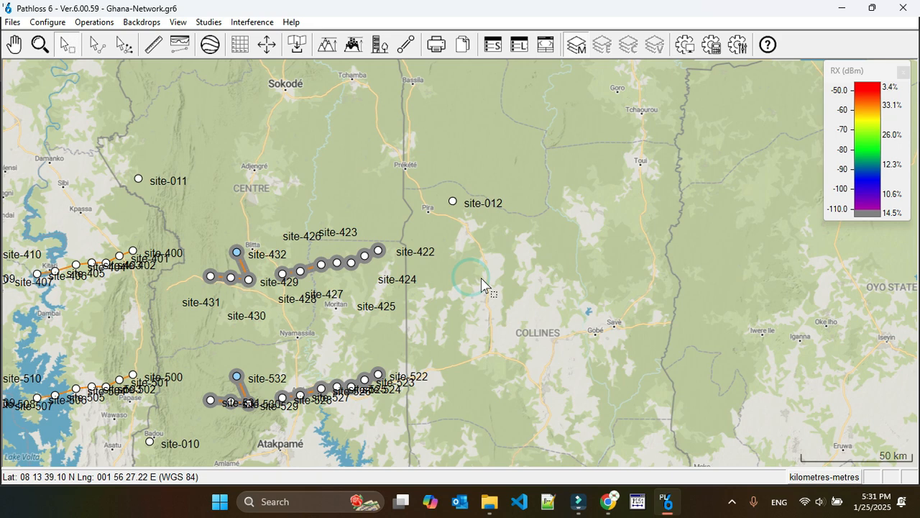
Step: View the high-low violation report for the selected links and close it
{"action": "left_click", "coordinate": [257, 21]}
{"action": "mouse_move", "coordinate": [291, 22]}
{"action": "mouse_move", "coordinate": [262, 22]}
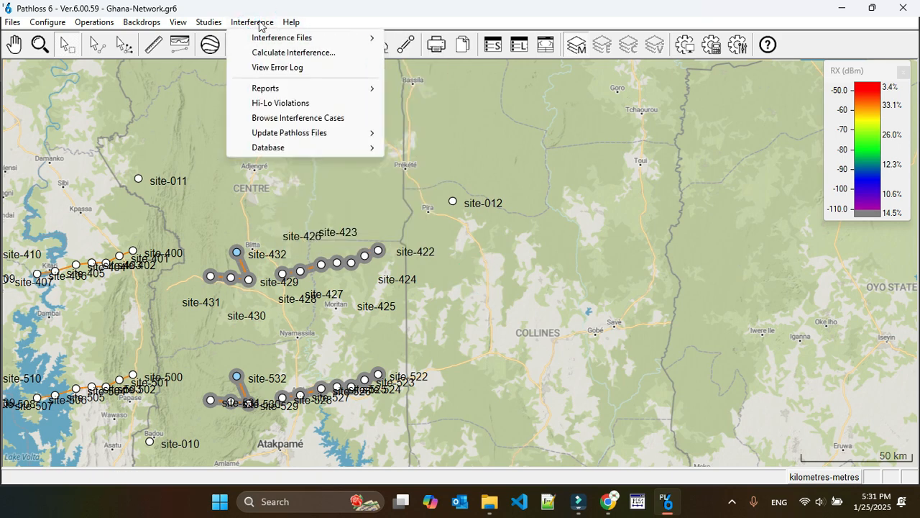
{"action": "left_click", "coordinate": [302, 101]}
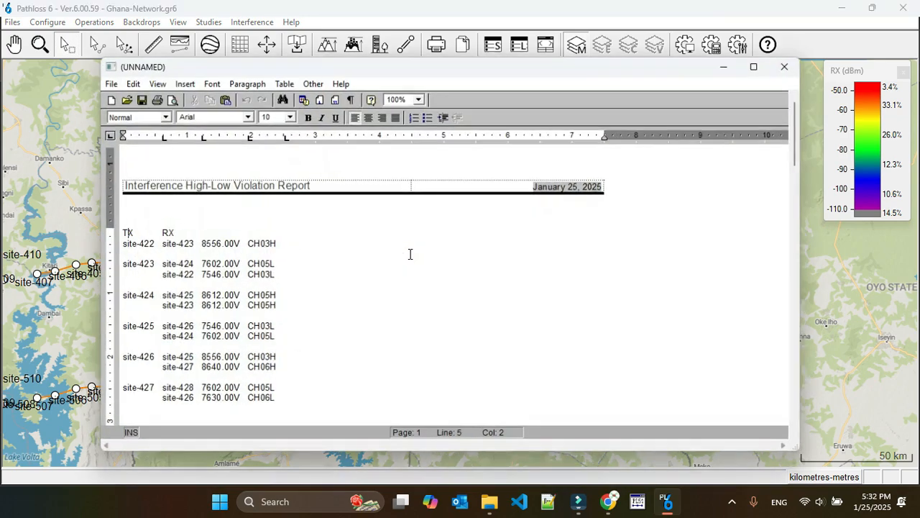
{"action": "left_click", "coordinate": [788, 68]}
Step: Browse the interference cases on the map from the first to the last, then close the case browser
{"action": "left_click", "coordinate": [255, 21]}
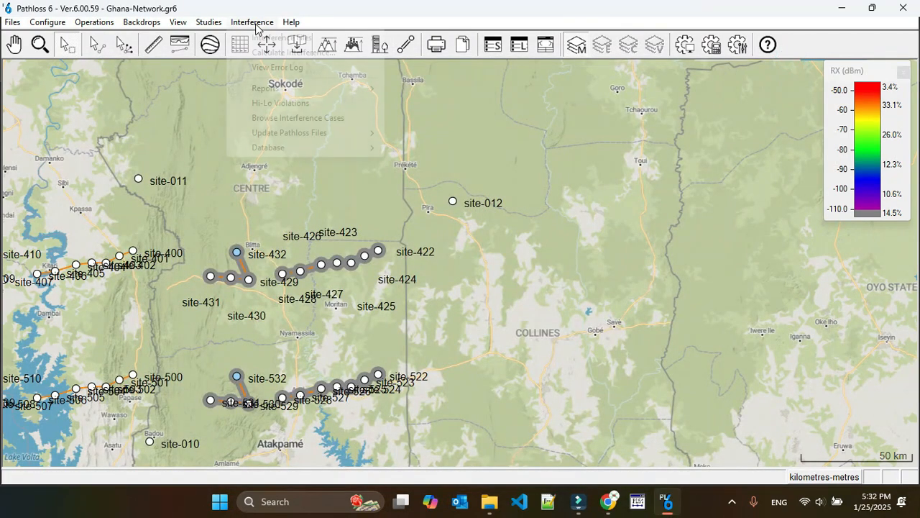
{"action": "mouse_move", "coordinate": [307, 90]}
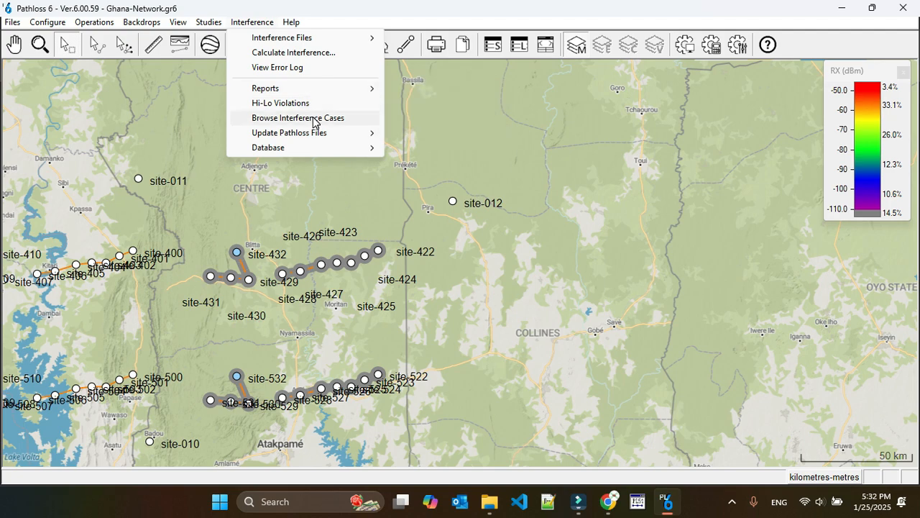
{"action": "left_click", "coordinate": [314, 118]}
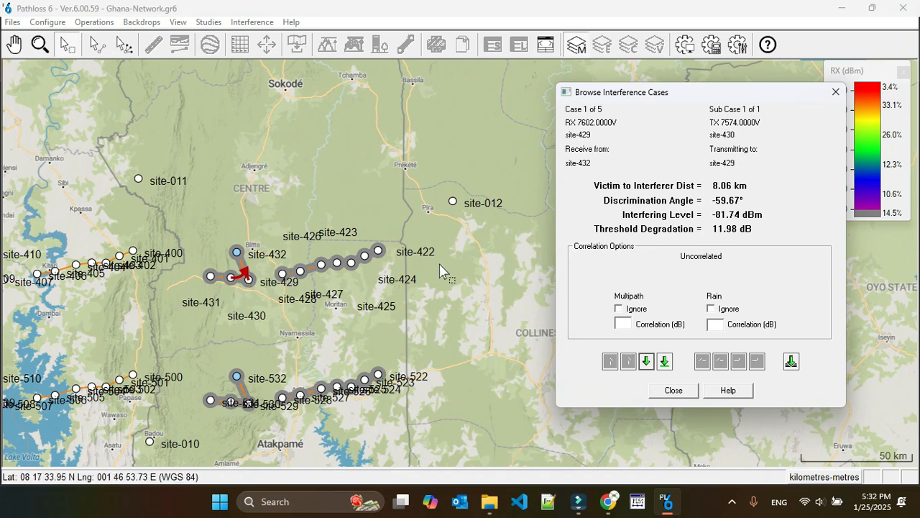
{"action": "left_click", "coordinate": [647, 361]}
{"action": "left_click", "coordinate": [646, 361]}
{"action": "left_click", "coordinate": [646, 361]}
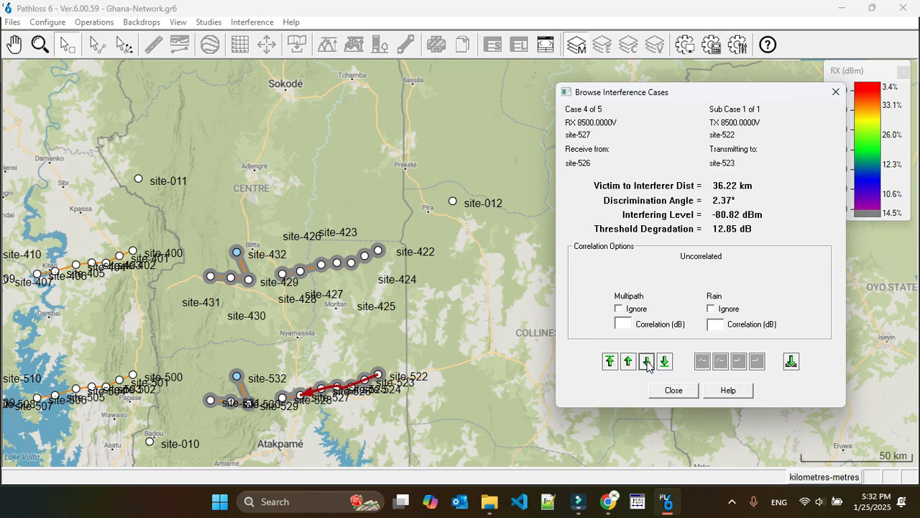
{"action": "left_click", "coordinate": [646, 360]}
{"action": "left_click", "coordinate": [646, 363]}
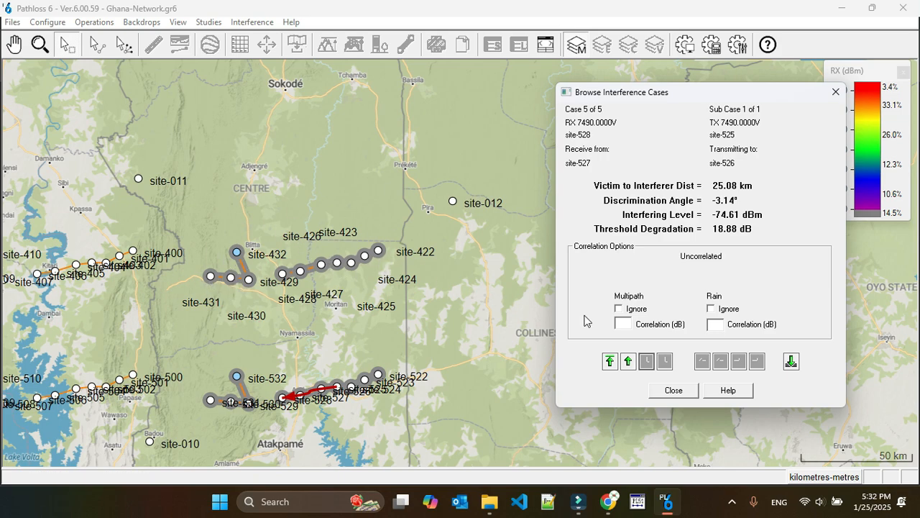
{"action": "left_click", "coordinate": [673, 390]}
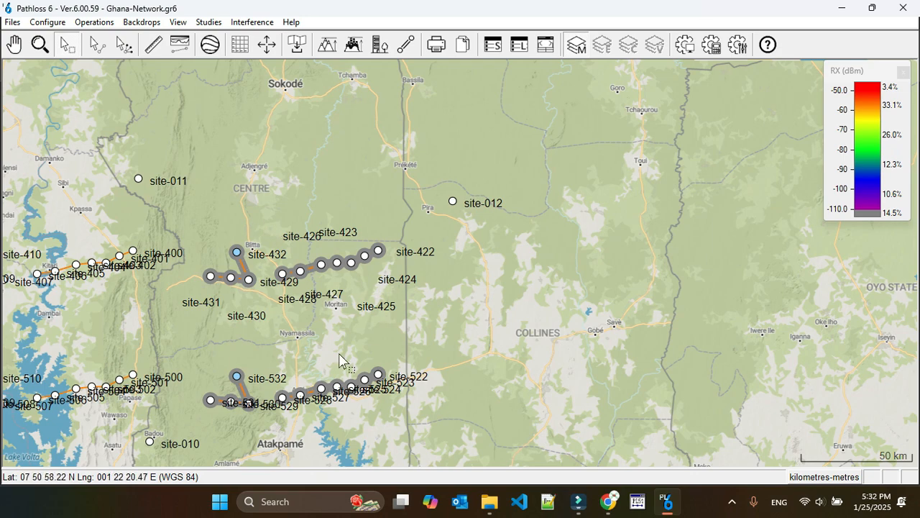
Step: Review the interference case detail report through to the last case and close it
{"action": "left_click", "coordinate": [243, 21]}
{"action": "mouse_move", "coordinate": [339, 90]}
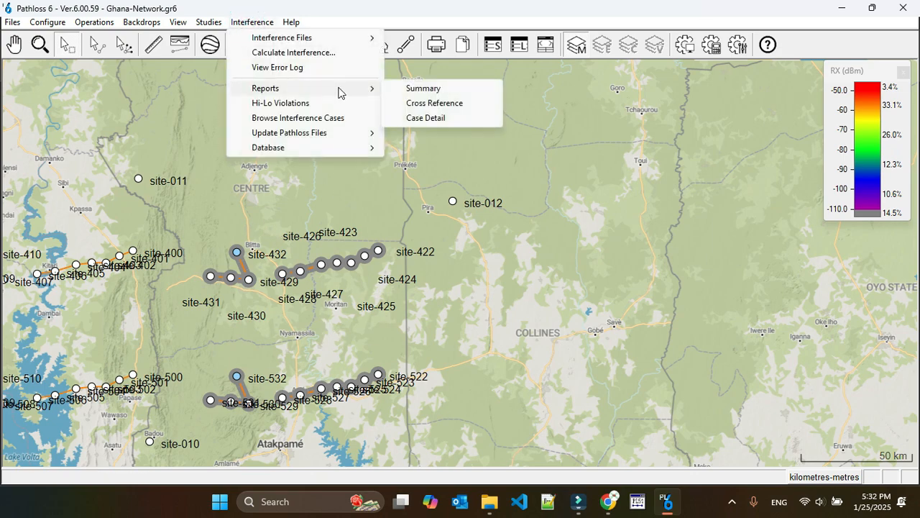
{"action": "left_click", "coordinate": [445, 117]}
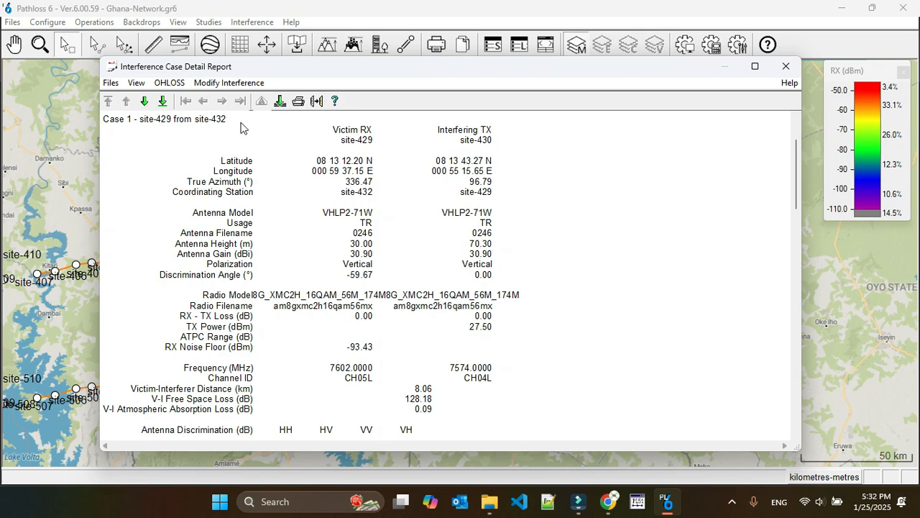
{"action": "left_click", "coordinate": [146, 102]}
{"action": "left_click", "coordinate": [146, 102]}
{"action": "left_click", "coordinate": [146, 103]}
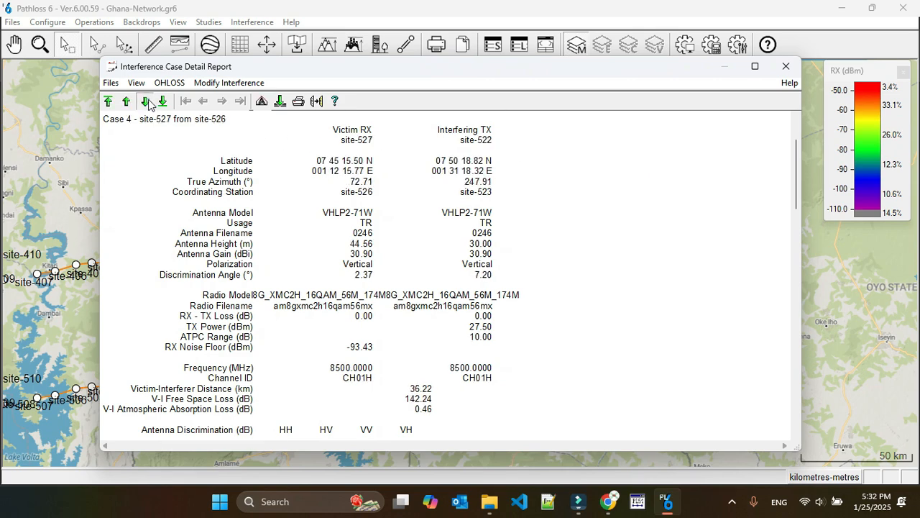
{"action": "left_click", "coordinate": [146, 102]}
{"action": "left_click", "coordinate": [785, 66]}
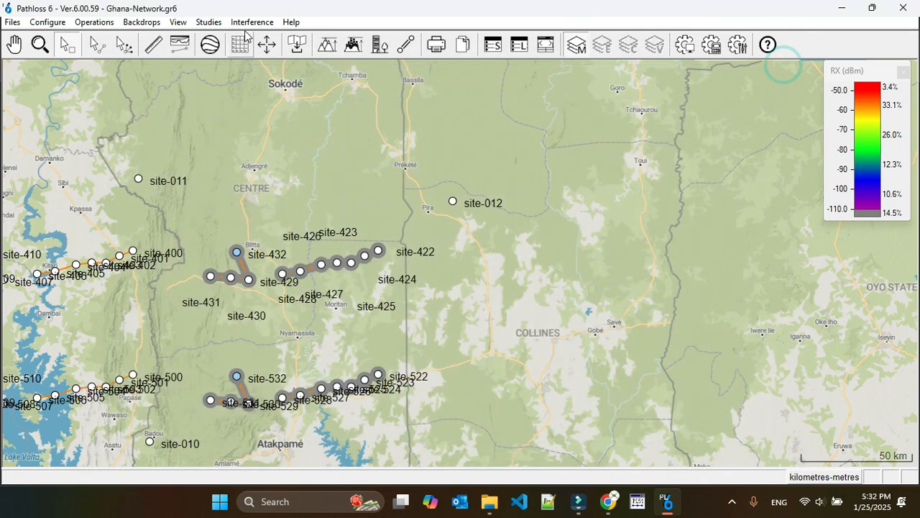
Step: Reopen the interference case browser at the first case and close it again
{"action": "left_click", "coordinate": [251, 22]}
{"action": "left_click", "coordinate": [286, 114]}
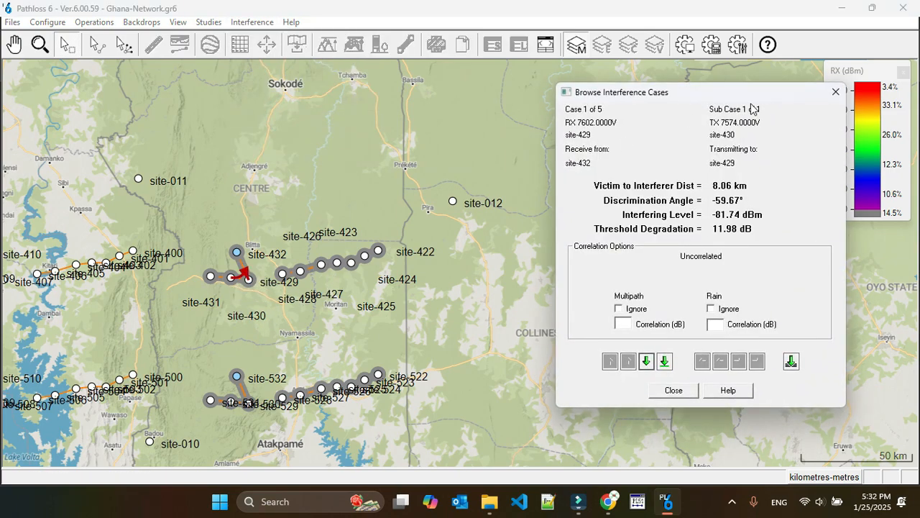
{"action": "left_click", "coordinate": [836, 91]}
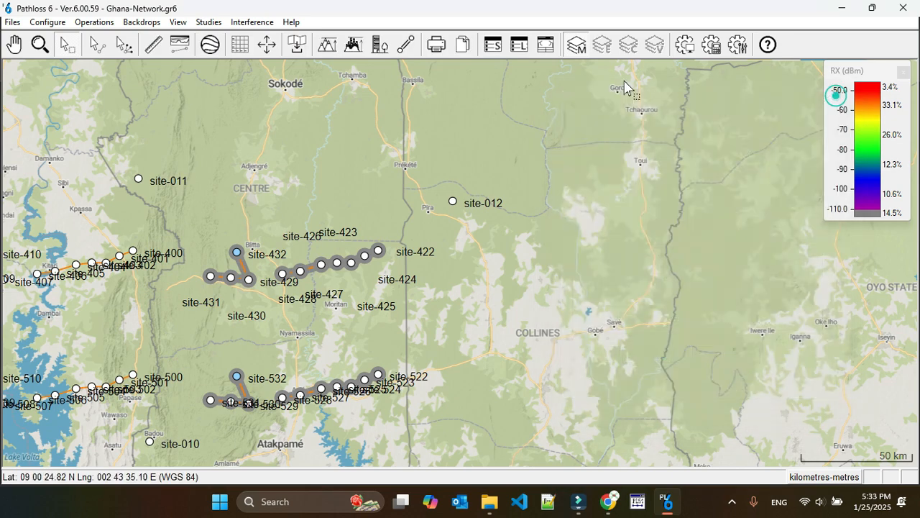
Step: Show the options for updating or removing threshold degradation in the Pathloss files
{"action": "left_click", "coordinate": [252, 22]}
{"action": "mouse_move", "coordinate": [320, 135]}
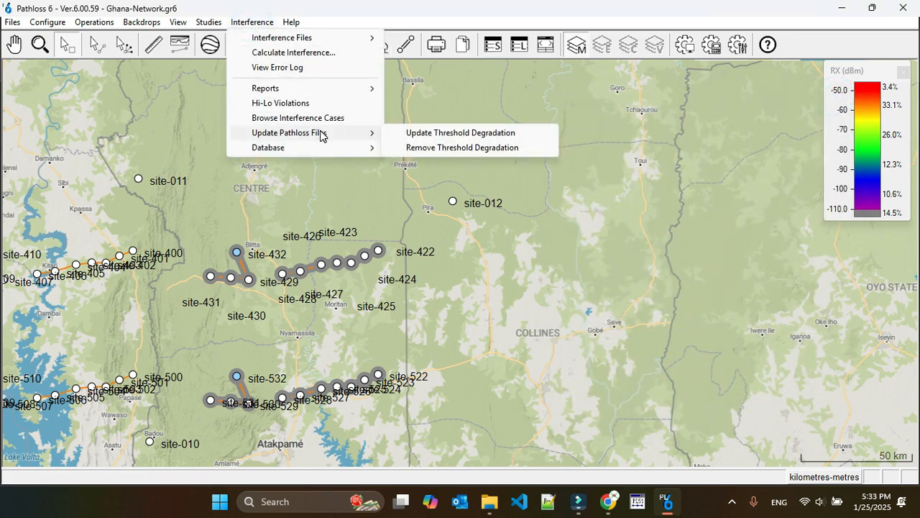